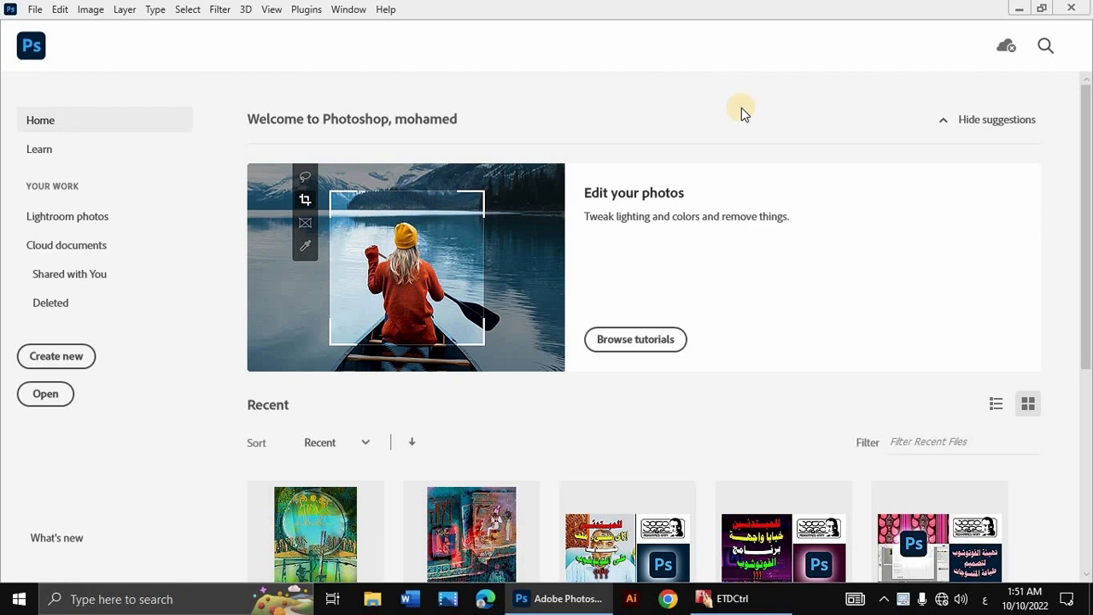
Step: Create a new A4 document, 210 x 297 mm at 300 pixels/inch, in RGB Color with a white background
{"action": "left_click", "coordinate": [75, 357]}
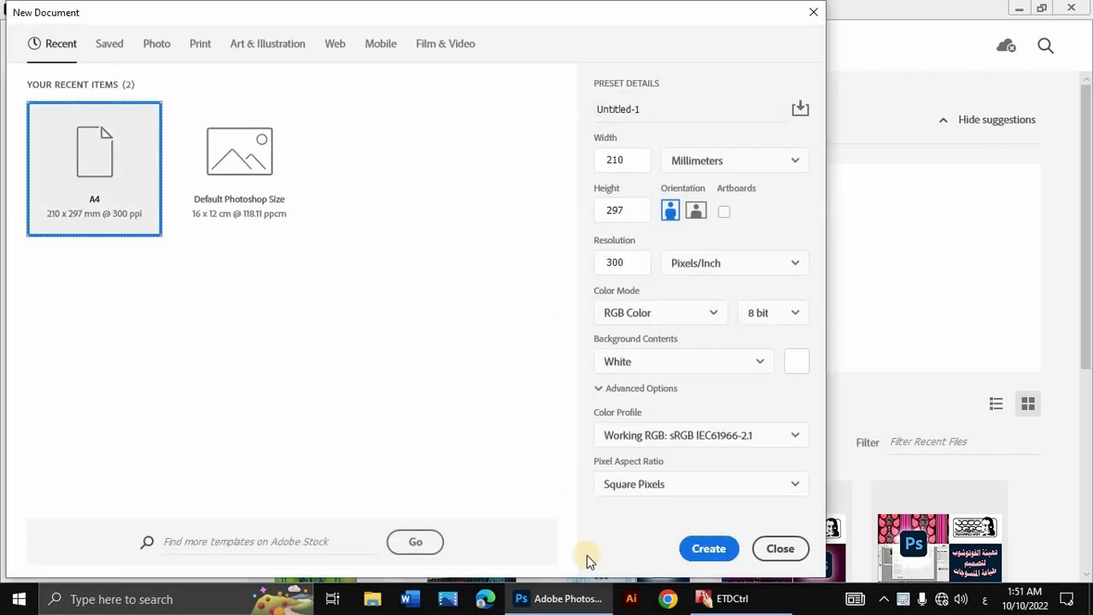
{"action": "left_click", "coordinate": [708, 548]}
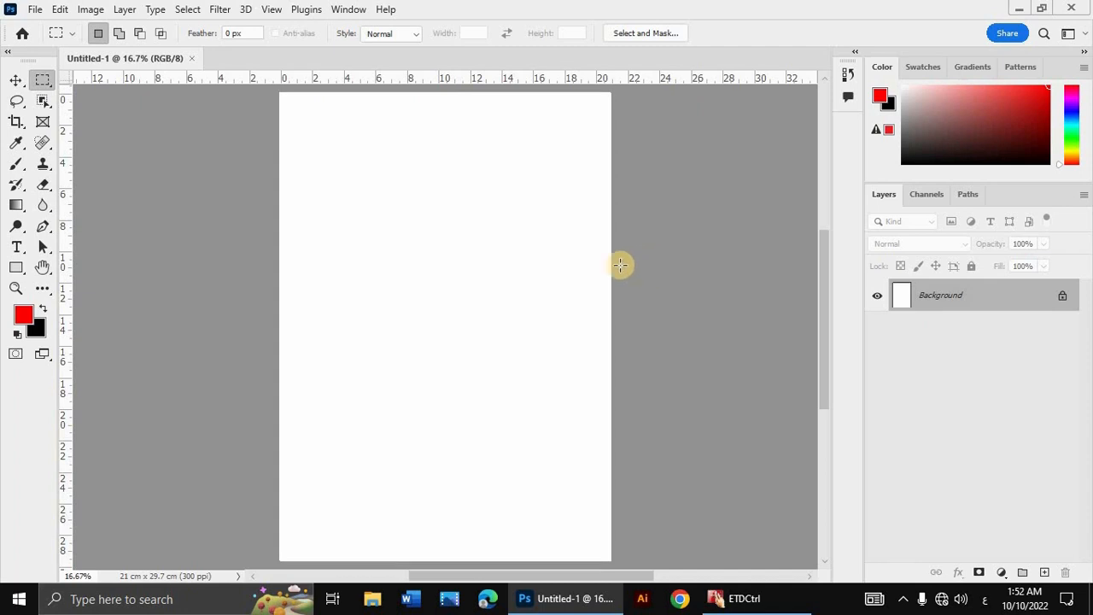
{"action": "left_click", "coordinate": [126, 10]}
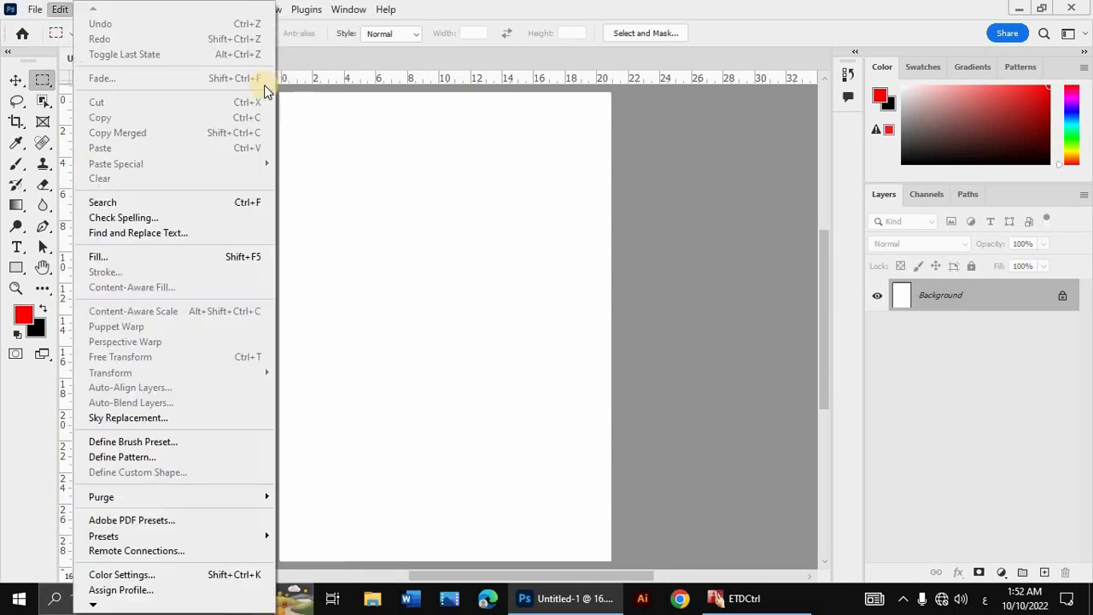
{"action": "left_click", "coordinate": [122, 9]}
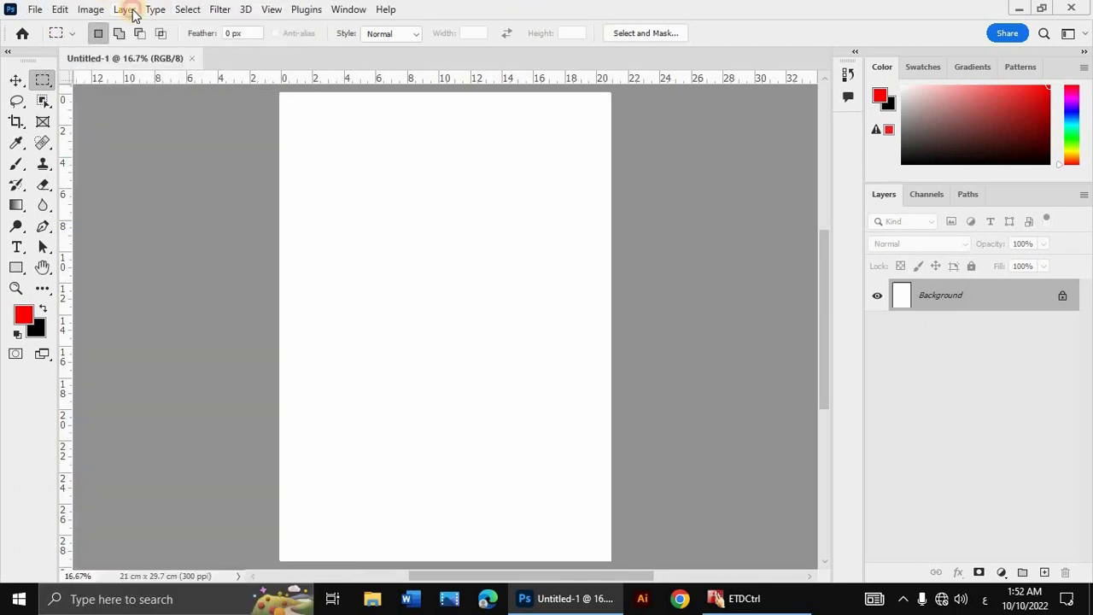
{"action": "left_click", "coordinate": [124, 10]}
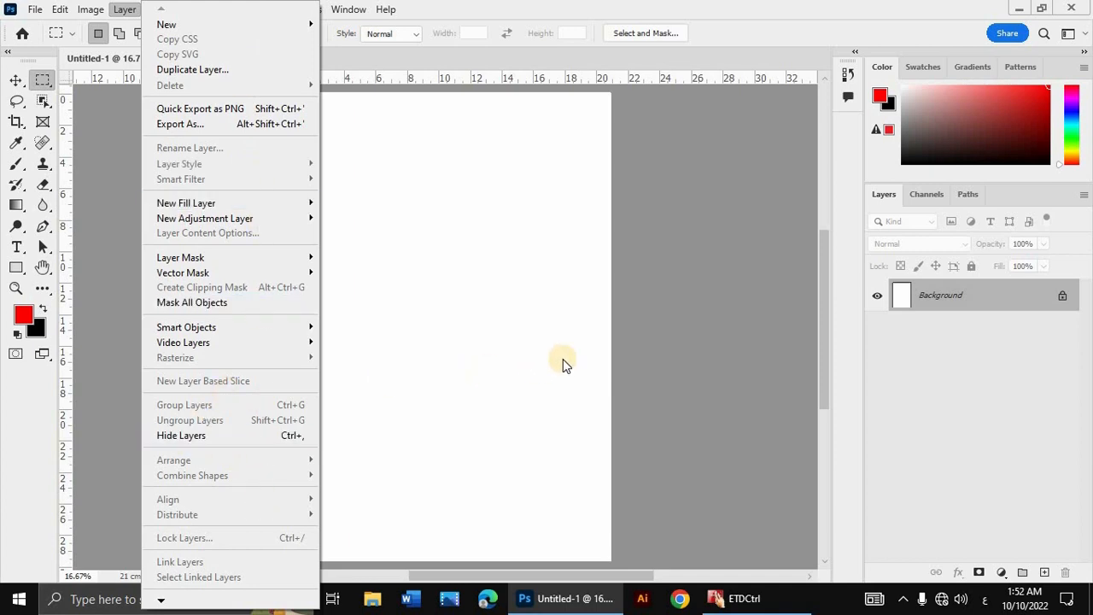
{"action": "left_click", "coordinate": [881, 196]}
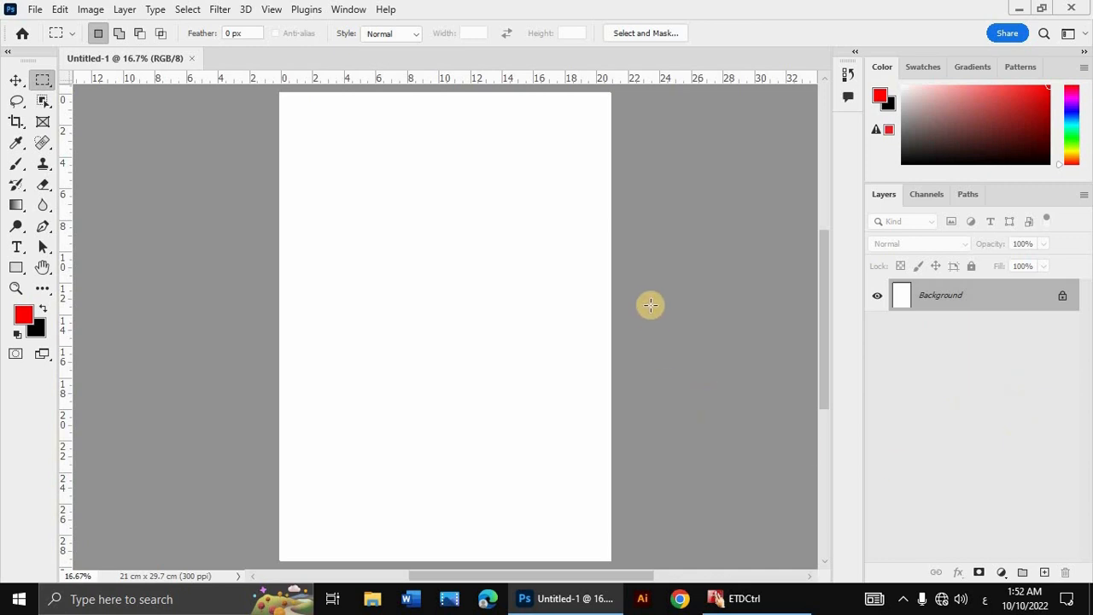
{"action": "left_click", "coordinate": [350, 10]}
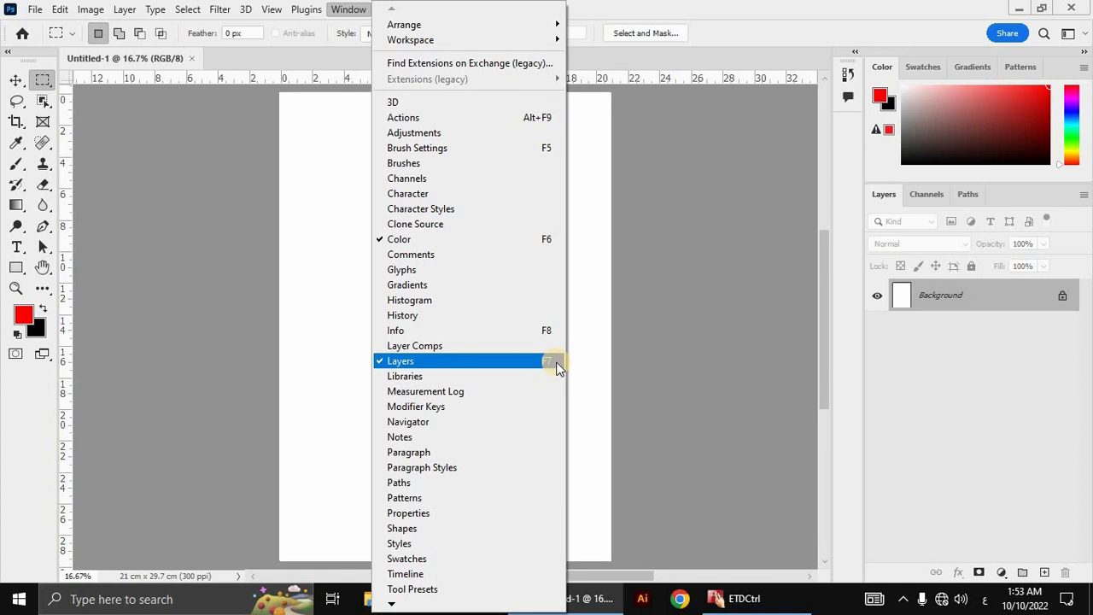
{"action": "left_click", "coordinate": [685, 223]}
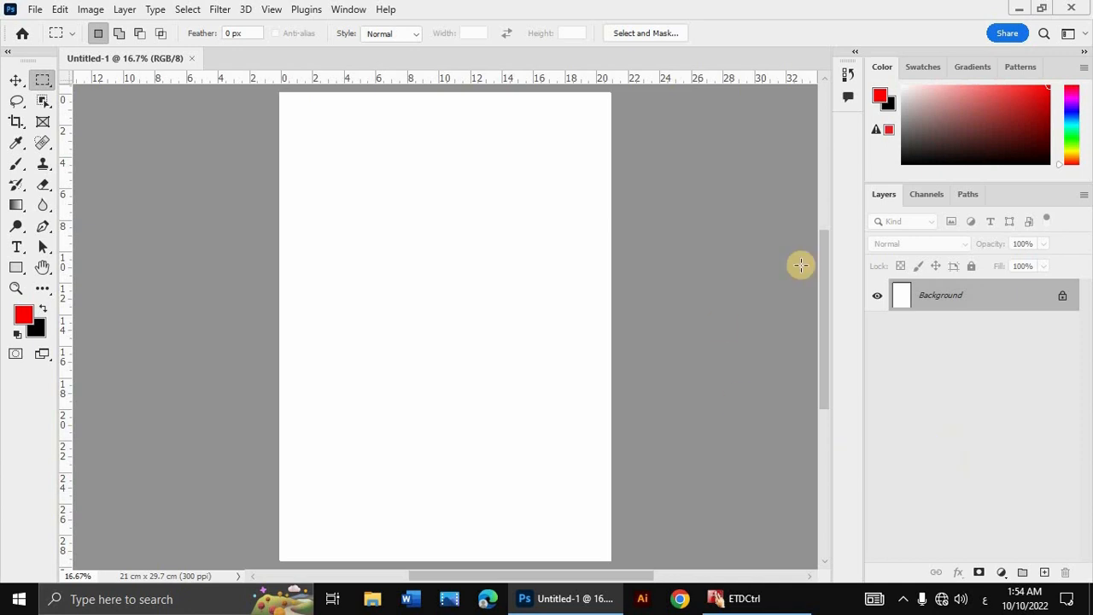
{"action": "left_click", "coordinate": [878, 299]}
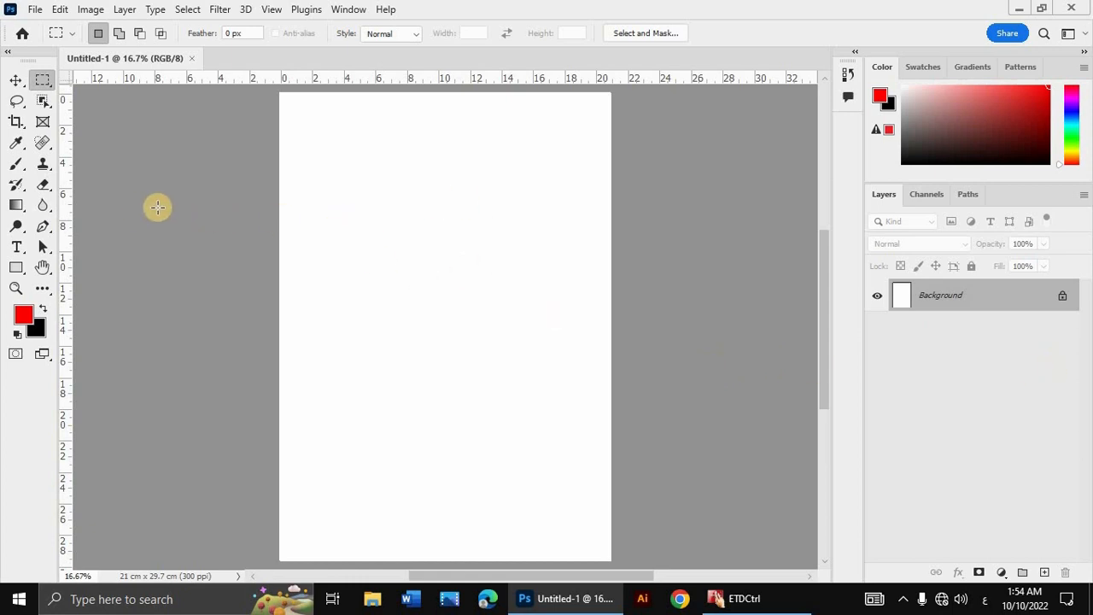
Step: Move the Background with the Move tool by converting it to a normal layer, and undo both the move and the conversion
{"action": "left_click", "coordinate": [17, 81]}
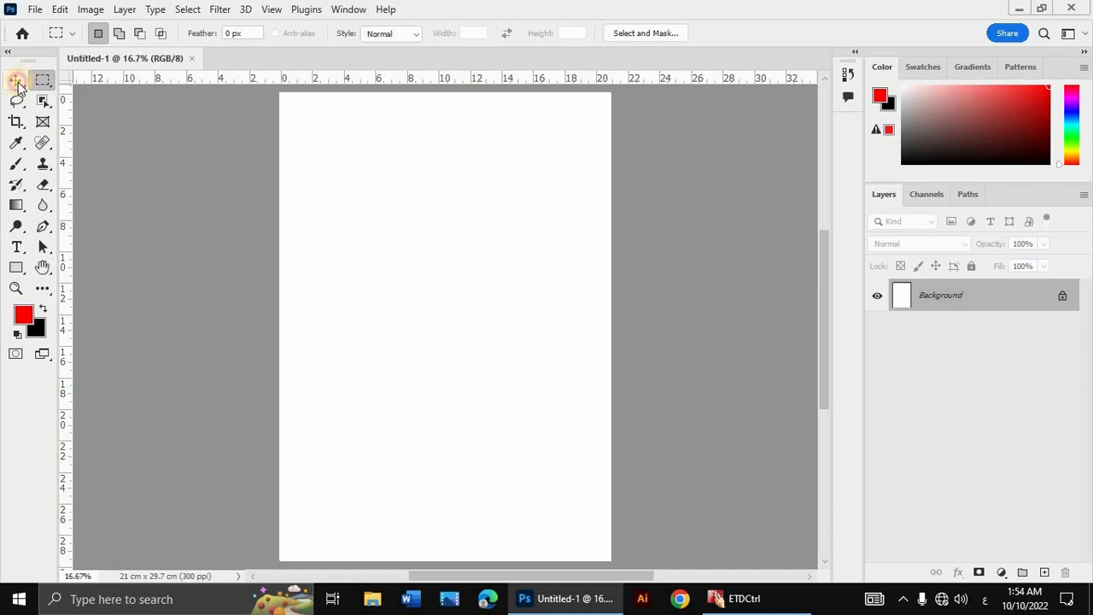
{"action": "mouse_move", "coordinate": [350, 263]}
{"action": "left_mouse_down"}
{"action": "mouse_move", "coordinate": [364, 247]}
{"action": "mouse_move", "coordinate": [373, 286]}
{"action": "mouse_move", "coordinate": [692, 371]}
{"action": "mouse_move", "coordinate": [367, 254]}
{"action": "left_mouse_up"}
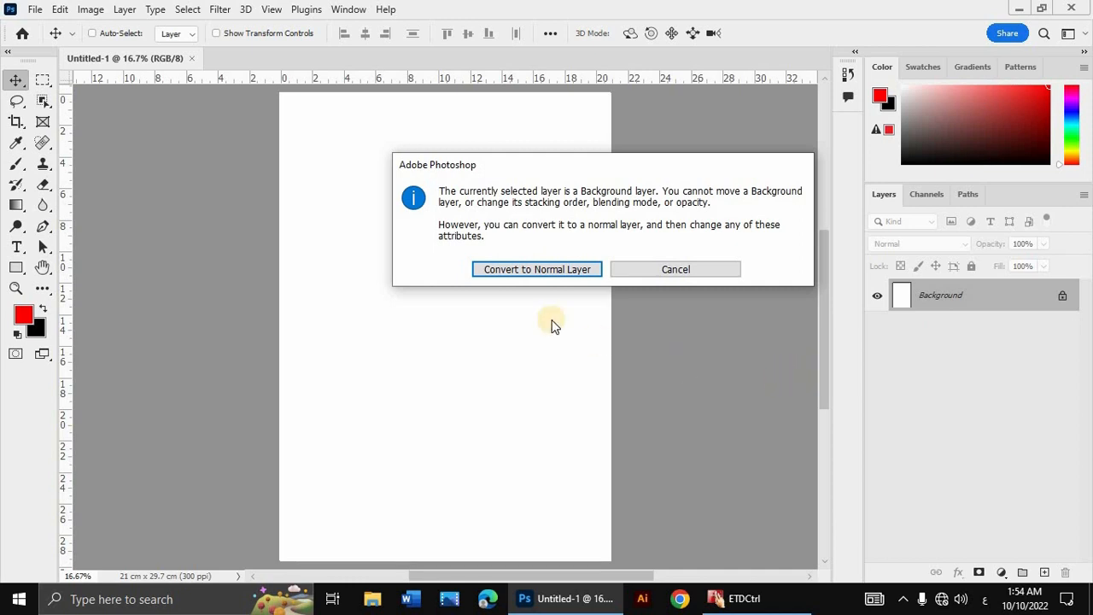
{"action": "left_click", "coordinate": [532, 271]}
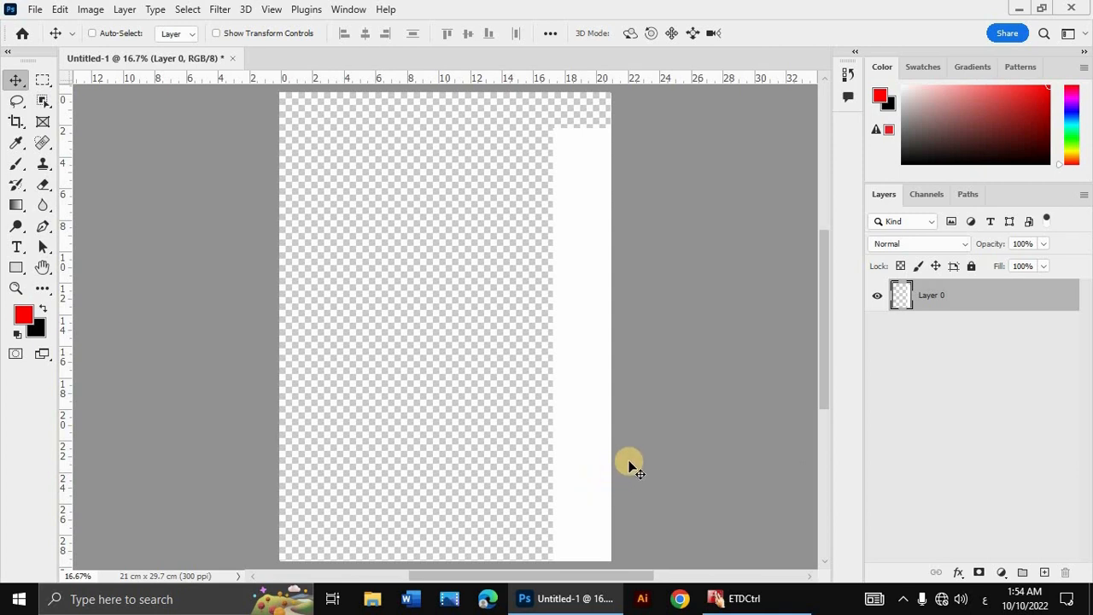
{"action": "key", "text": "ctrl"}
{"action": "key", "text": "ctrl+z"}
{"action": "key", "text": "ctrl+z"}
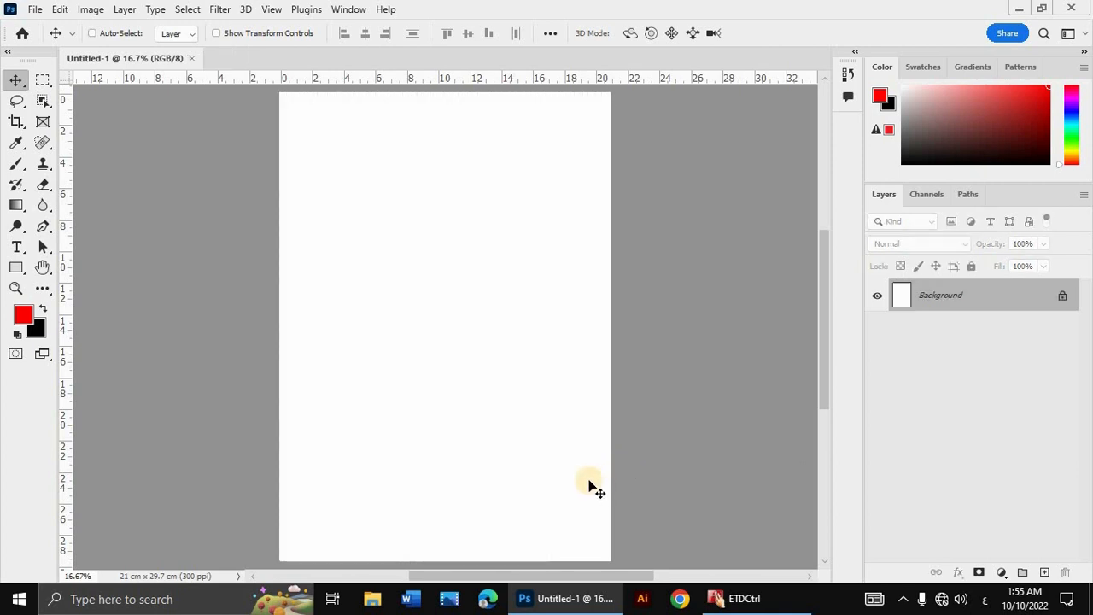
Step: Start converting the Background into a normal layer and enter MOH as its name
{"action": "double_click", "coordinate": [971, 301]}
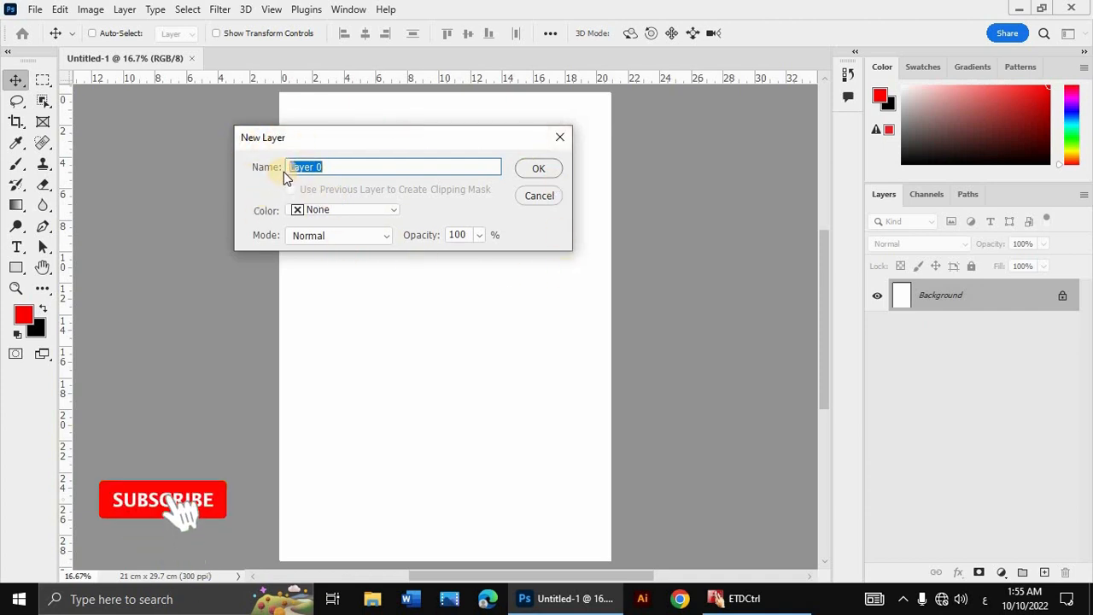
{"action": "type", "text": "ةخ"}
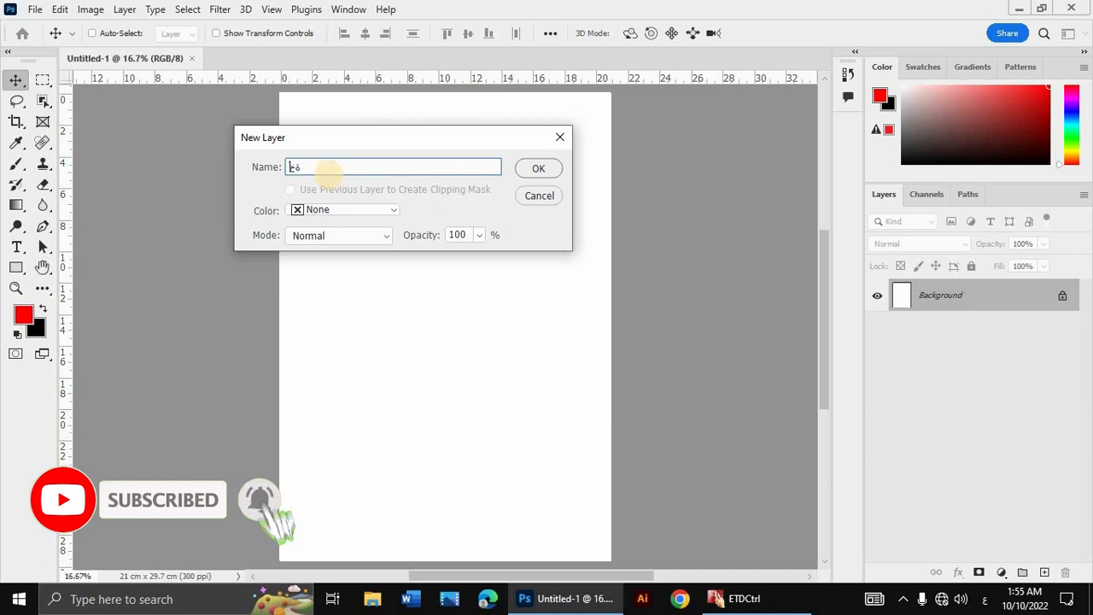
{"action": "type", "text": "اا"}
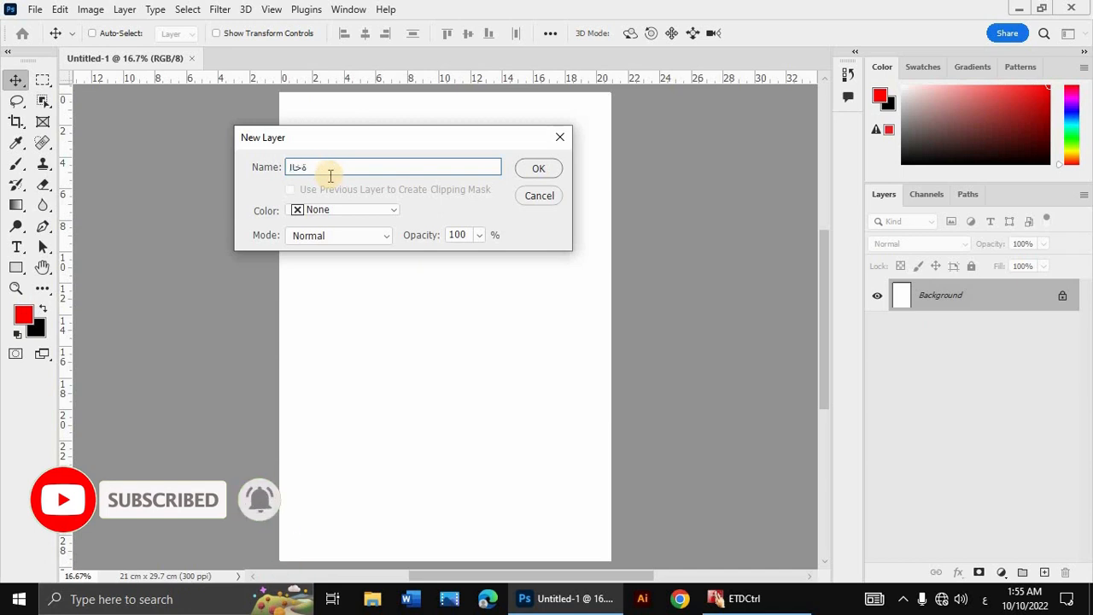
{"action": "key", "text": "BackSpace"}
{"action": "key", "text": "BackSpace"}
{"action": "key", "text": "BackSpace"}
{"action": "key", "text": "BackSpace"}
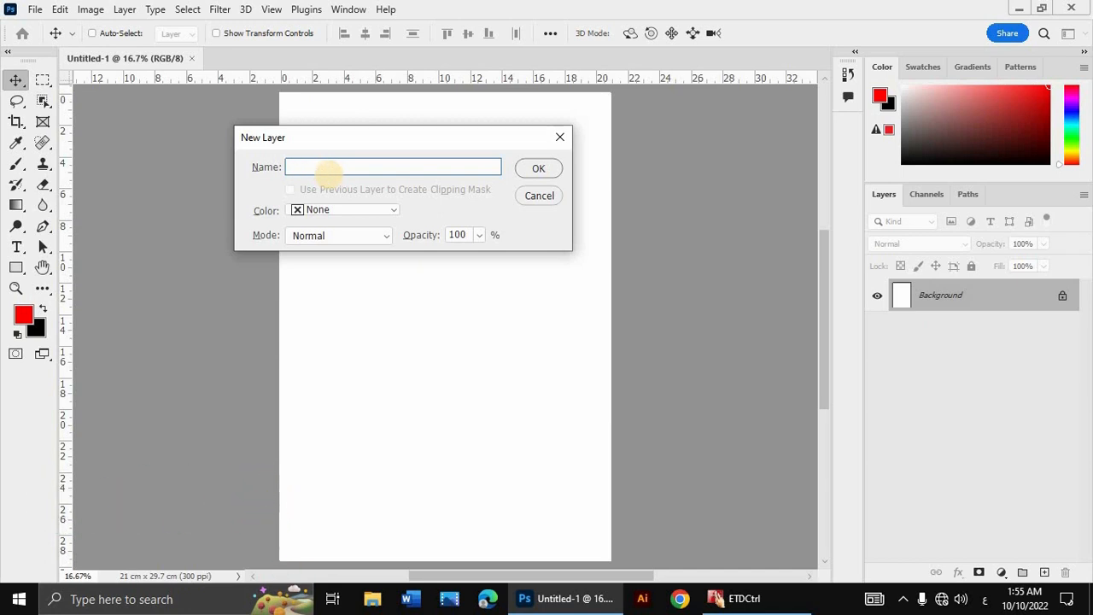
{"action": "key", "text": "alt+shift"}
{"action": "type", "text": "MOH"}
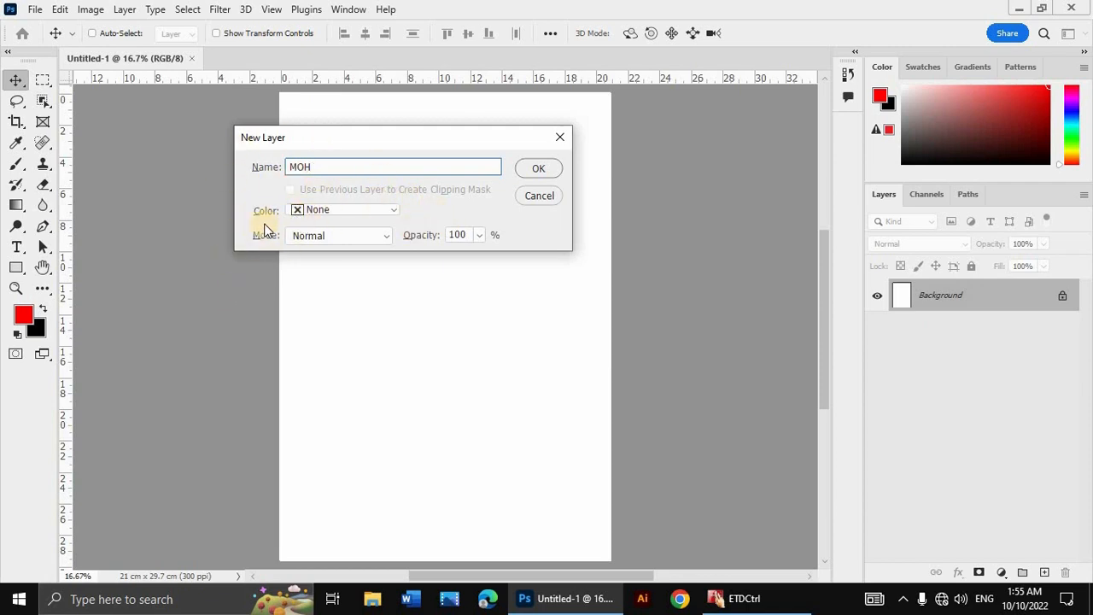
Step: Give the MOH layer a Red colour label, keep Normal mode and 100% opacity, and complete the conversion
{"action": "left_click", "coordinate": [335, 211]}
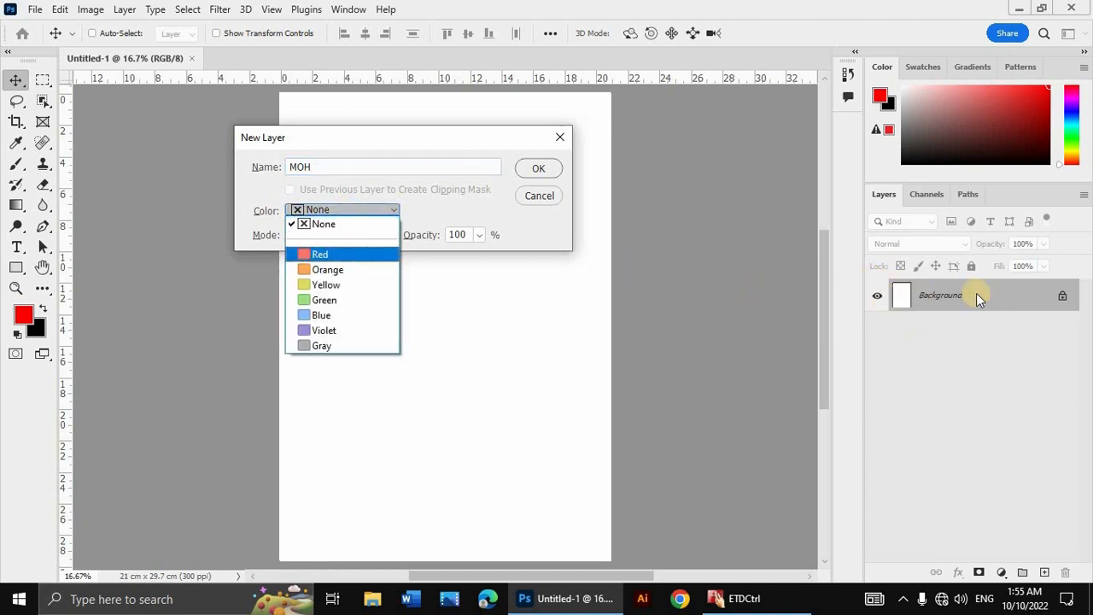
{"action": "left_click", "coordinate": [315, 254]}
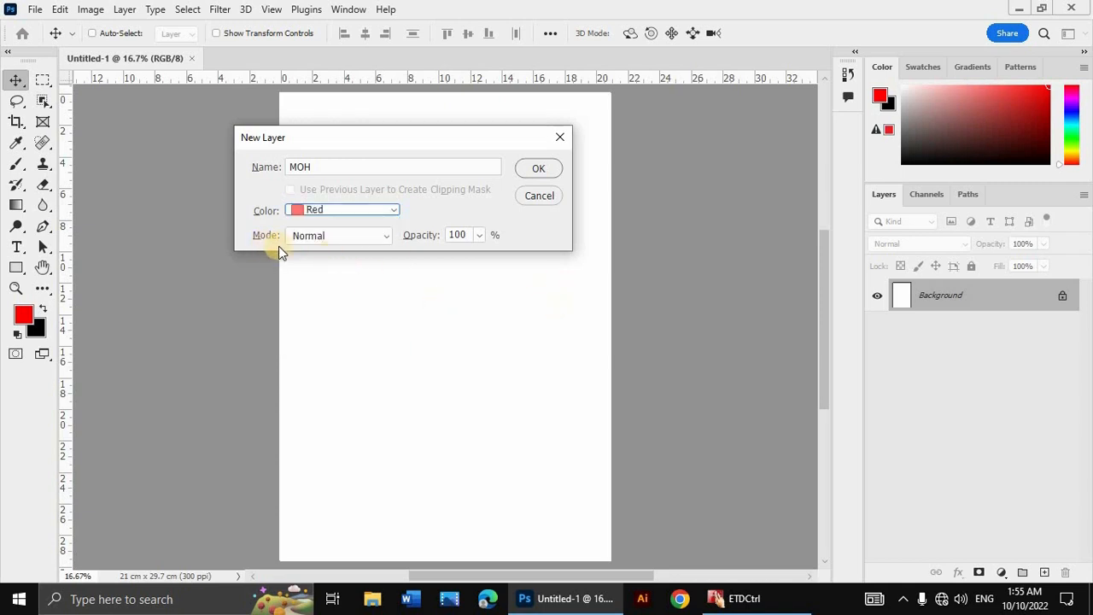
{"action": "left_click", "coordinate": [332, 239]}
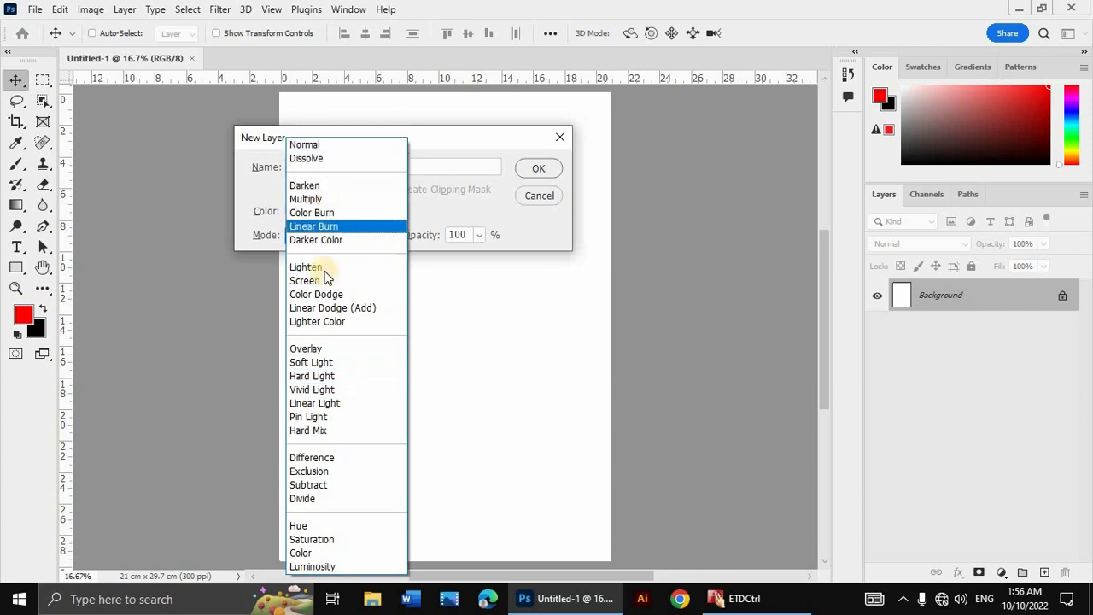
{"action": "left_click", "coordinate": [492, 213]}
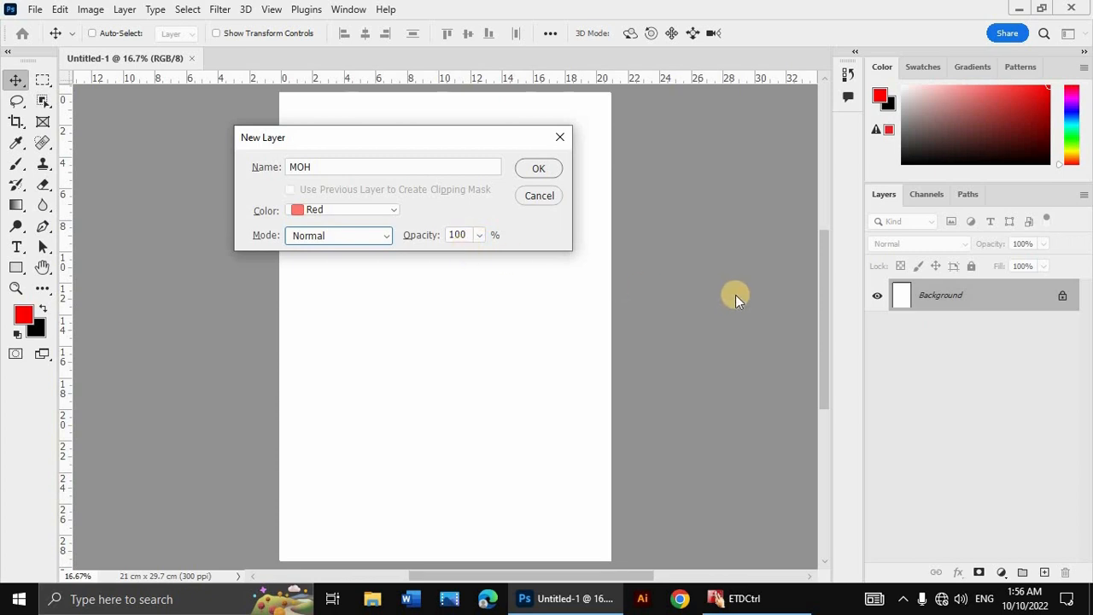
{"action": "left_click", "coordinate": [479, 237]}
{"action": "left_click", "coordinate": [482, 259]}
{"action": "left_click", "coordinate": [480, 238]}
{"action": "left_click_drag", "start_coordinate": [479, 259], "coordinate": [544, 222]}
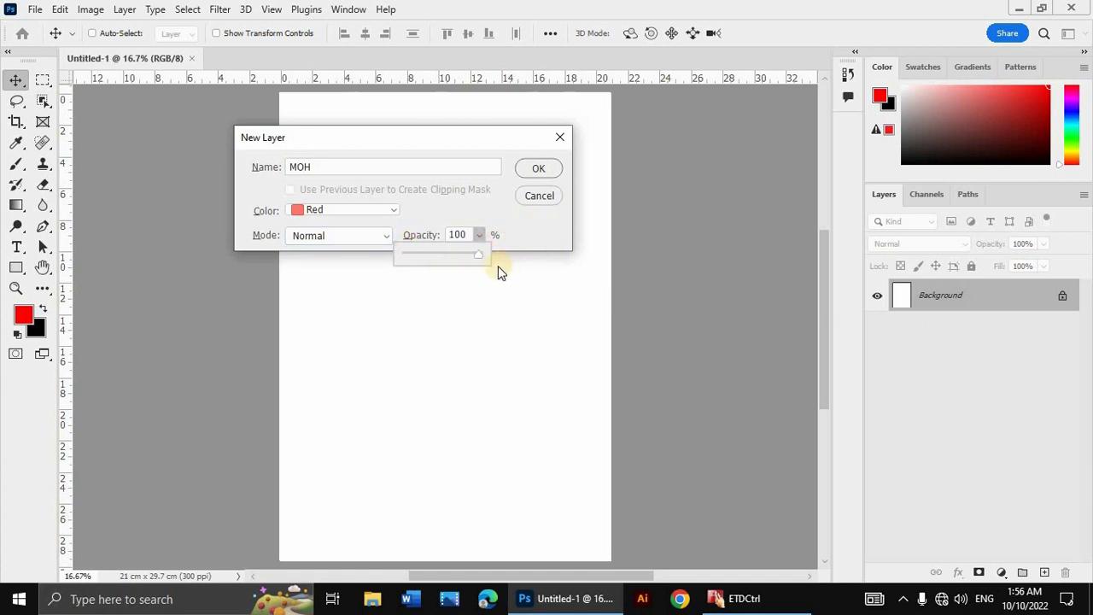
{"action": "left_click_drag", "start_coordinate": [477, 257], "coordinate": [563, 236]}
{"action": "left_click", "coordinate": [463, 293]}
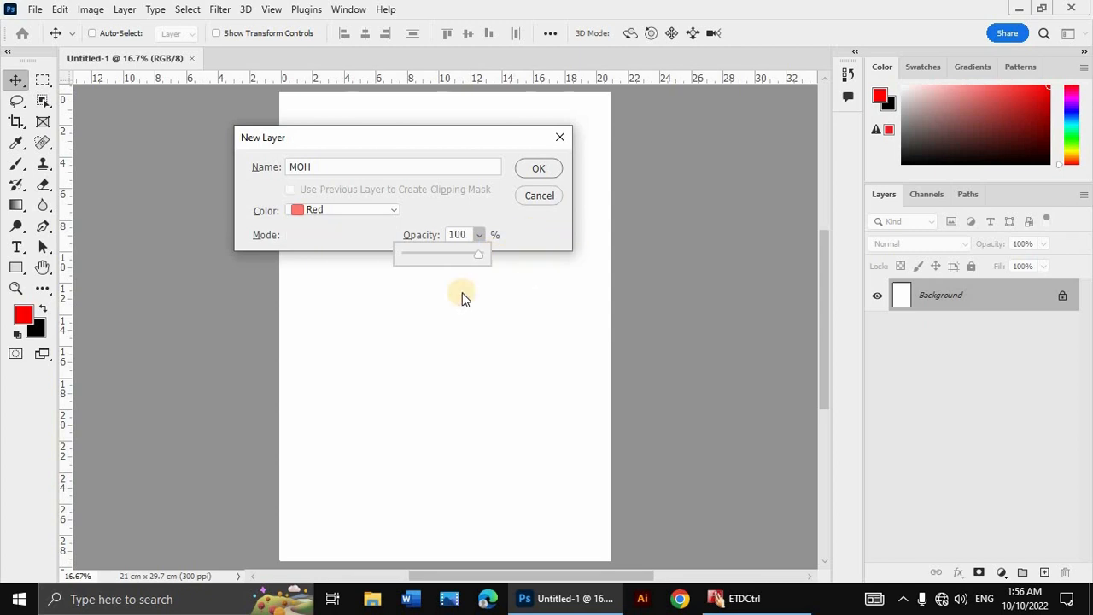
{"action": "left_click", "coordinate": [537, 168]}
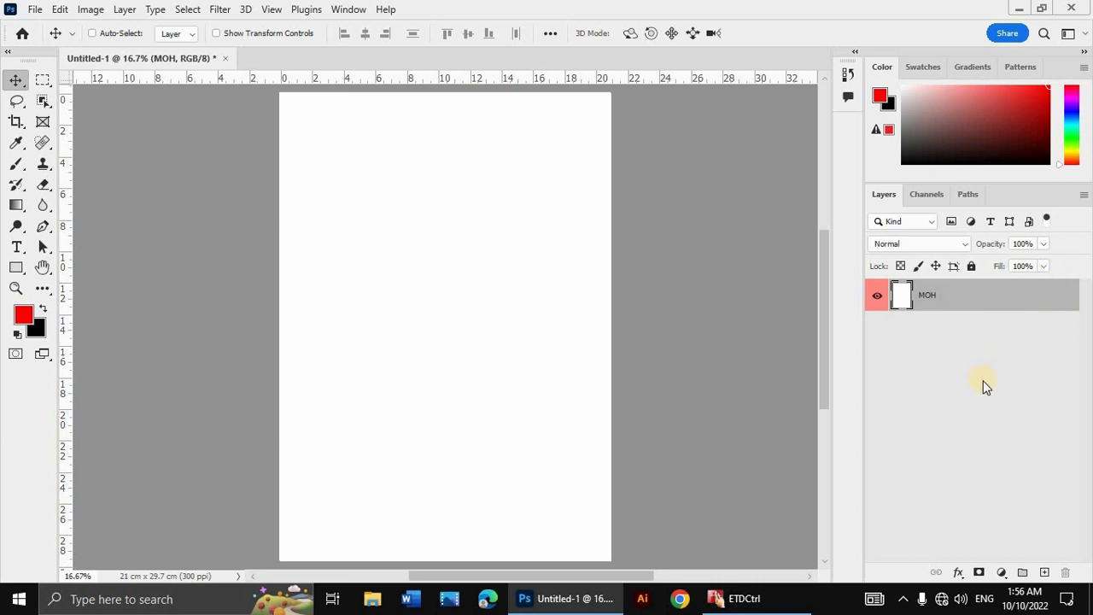
Step: Undo and redo the layer conversion, try moving MOH on the canvas, and revert it to the locked Background
{"action": "key", "text": "ctrl+z"}
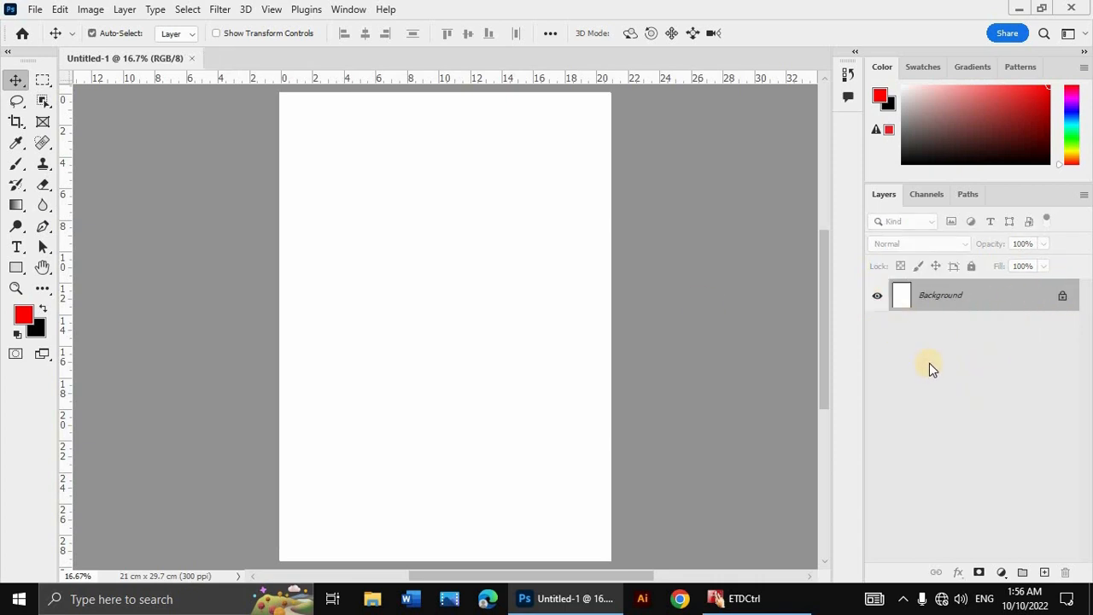
{"action": "key", "text": "ctrl+shift+z"}
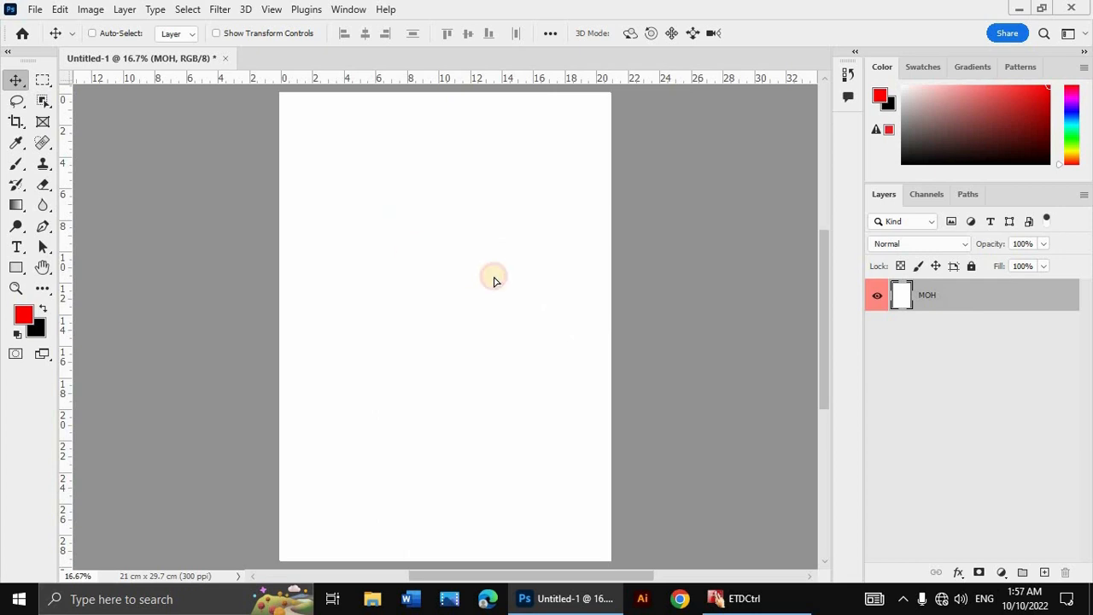
{"action": "left_click_drag", "start_coordinate": [496, 281], "coordinate": [560, 290]}
{"action": "key", "text": "ctrl+z"}
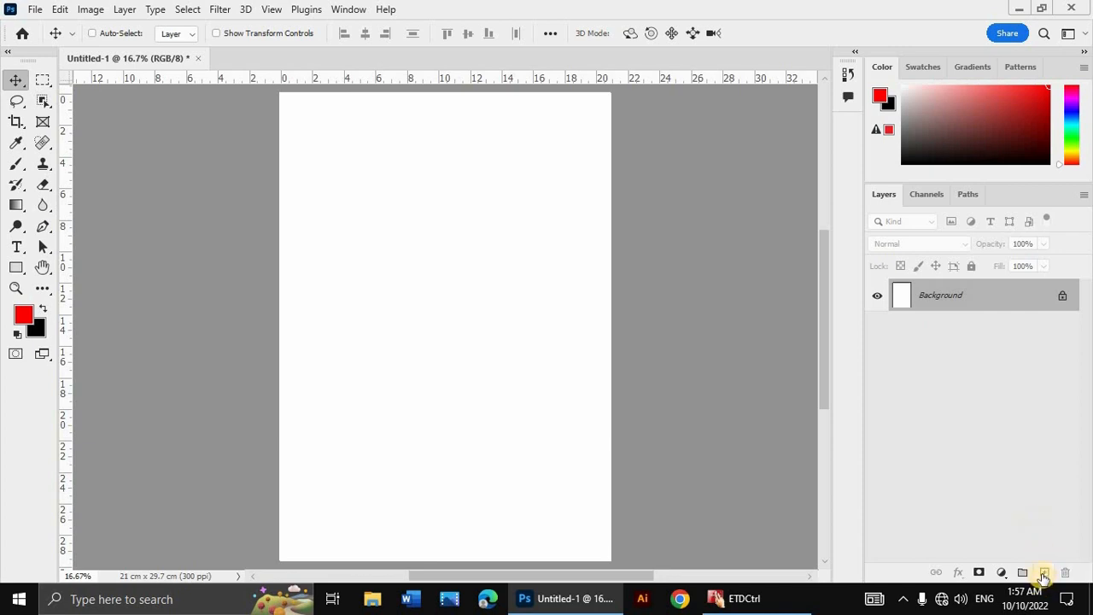
Step: Add a blank layer above the Background, plus a second new layer named nnn above it
{"action": "left_click", "coordinate": [1044, 574]}
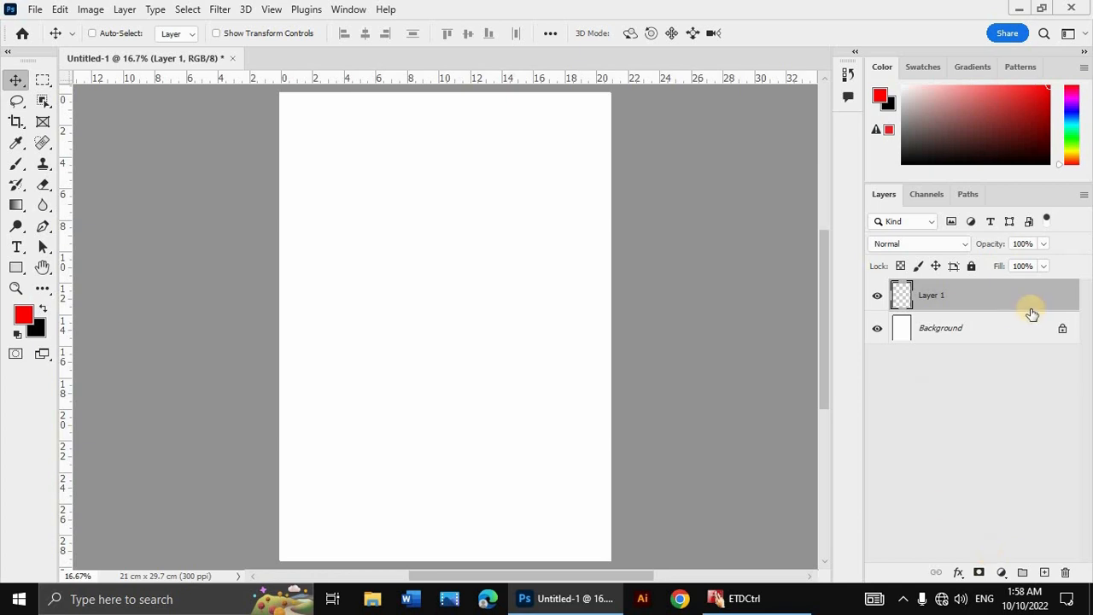
{"action": "left_click", "coordinate": [1084, 194]}
{"action": "left_click", "coordinate": [897, 387]}
{"action": "left_click", "coordinate": [1084, 197]}
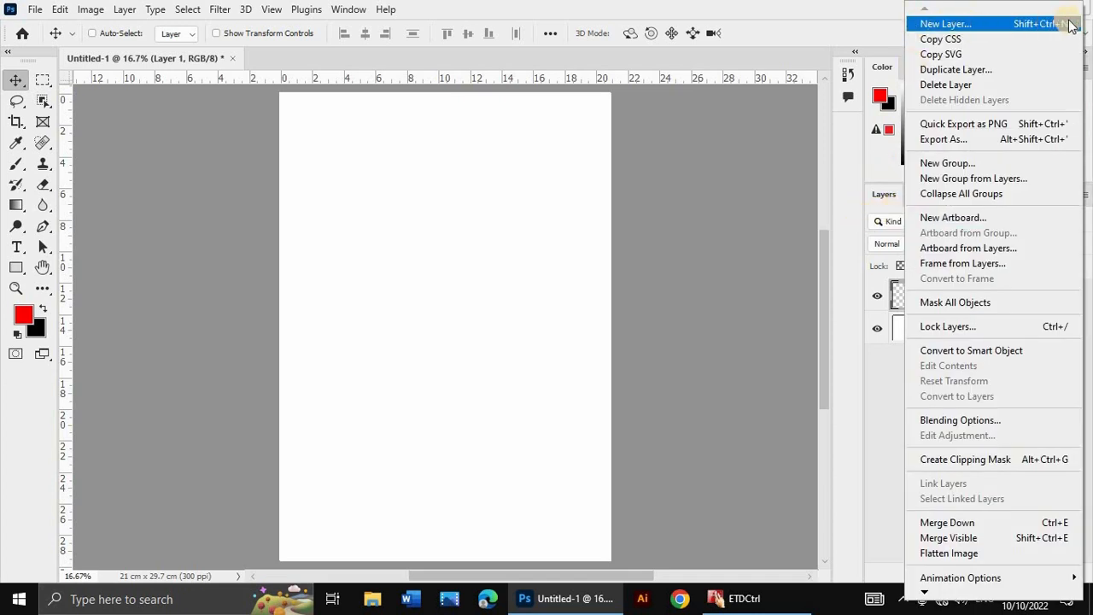
{"action": "left_click", "coordinate": [948, 26]}
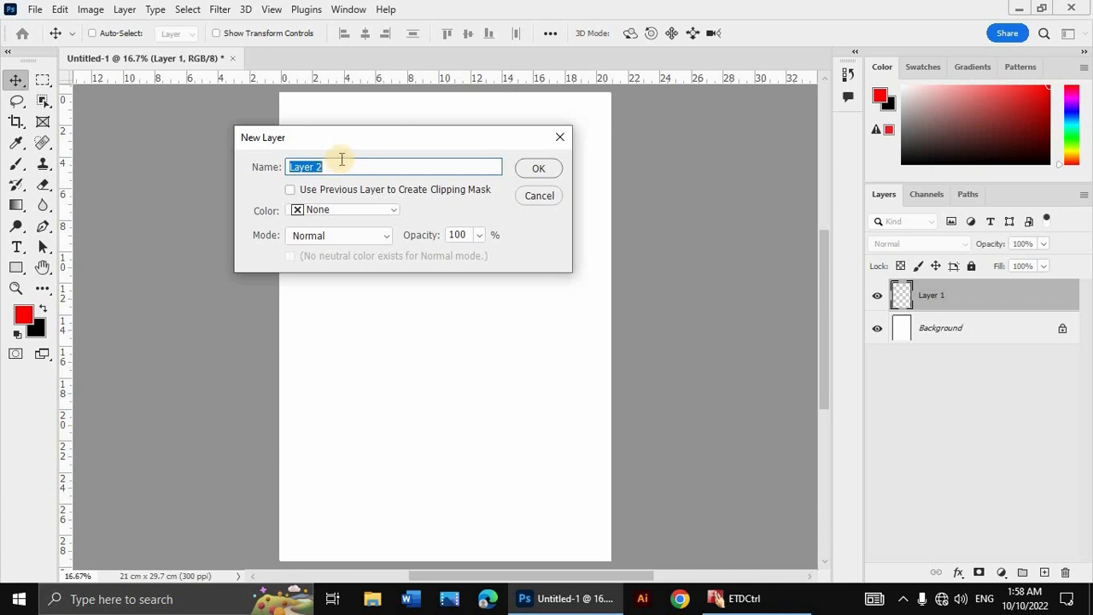
{"action": "type", "text": "nnn"}
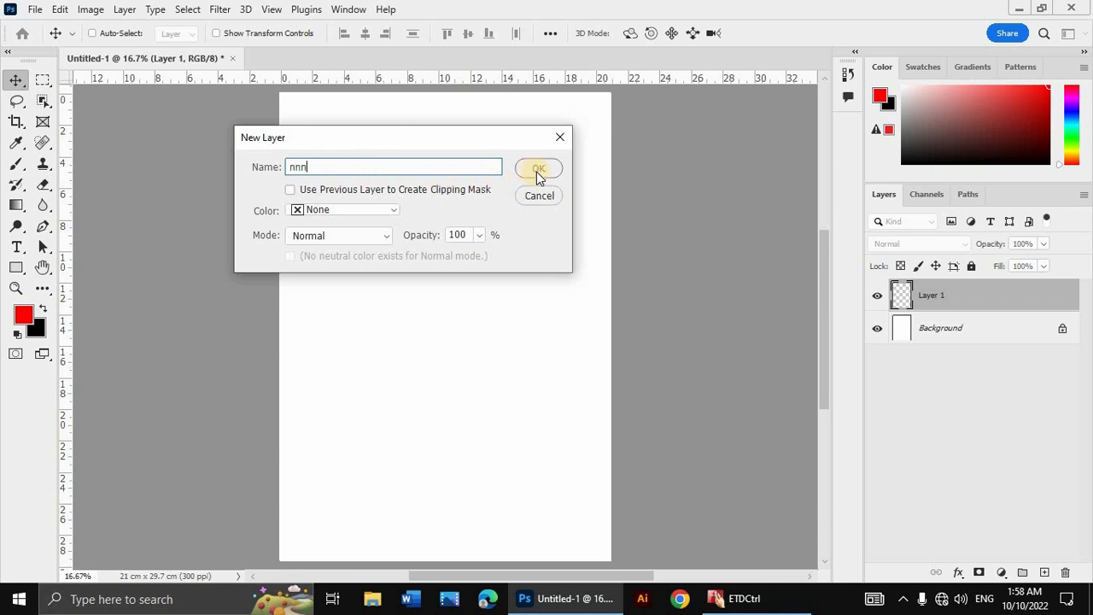
{"action": "left_click", "coordinate": [539, 171]}
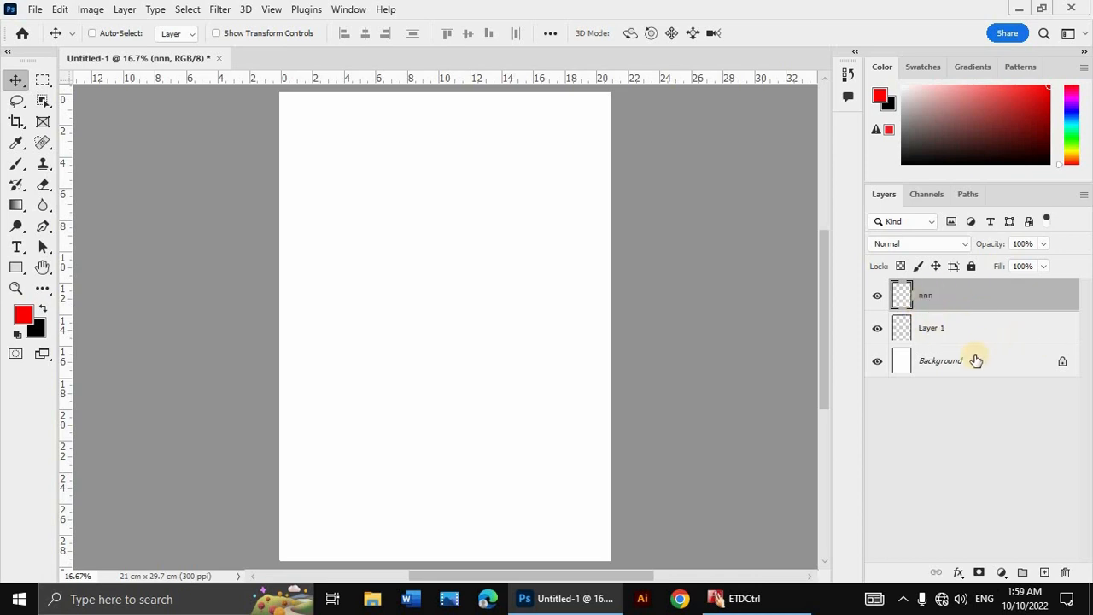
Step: Rename Layer 1, between nnn and the Background, to hhhhdhf
{"action": "double_click", "coordinate": [934, 331]}
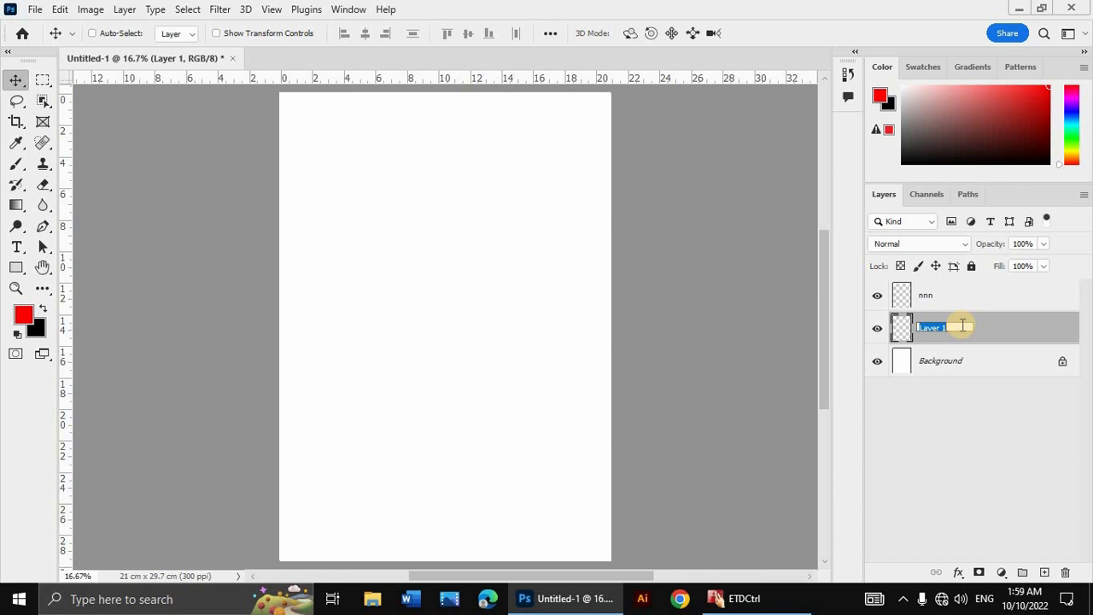
{"action": "type", "text": "hhhhdhf"}
{"action": "key", "text": "Return"}
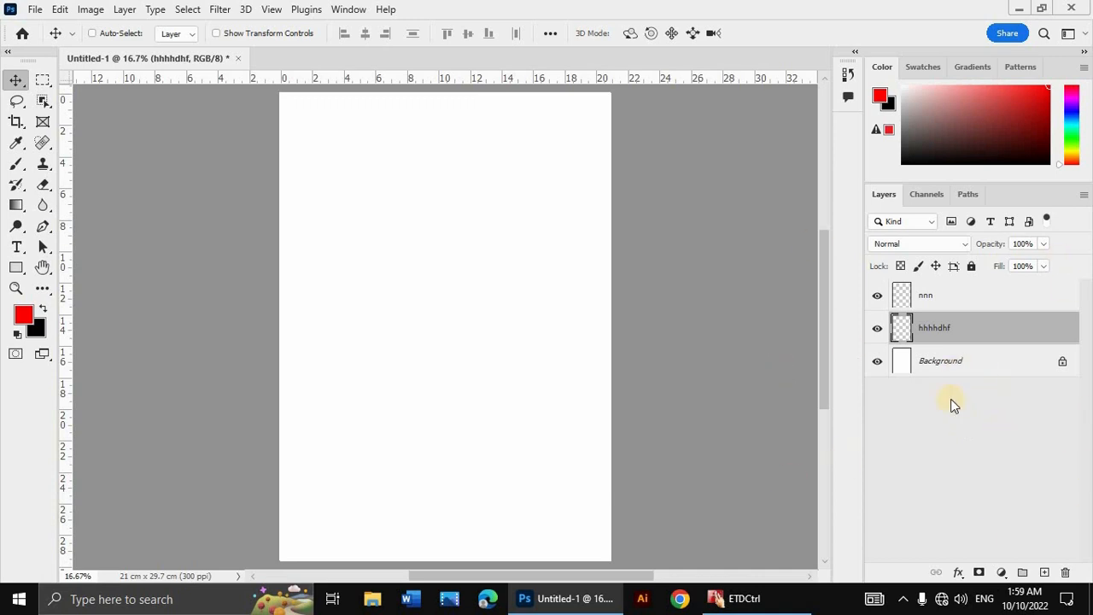
Step: Examine the available commands for creating new layers, including layers from the Background, groups, artboards and Layer Via Copy
{"action": "left_click", "coordinate": [126, 10]}
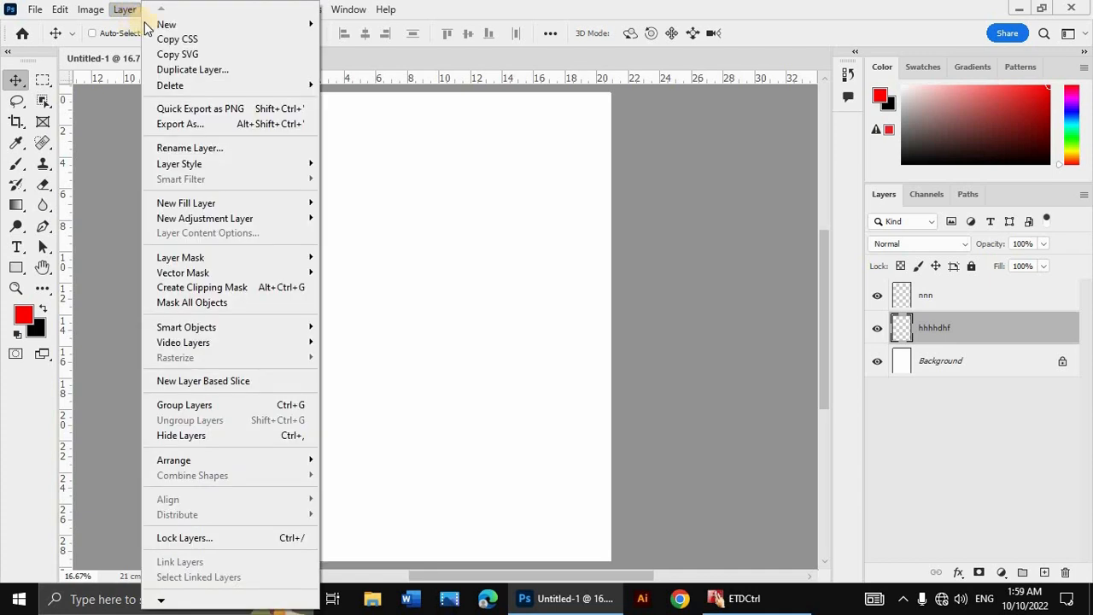
{"action": "mouse_move", "coordinate": [166, 25]}
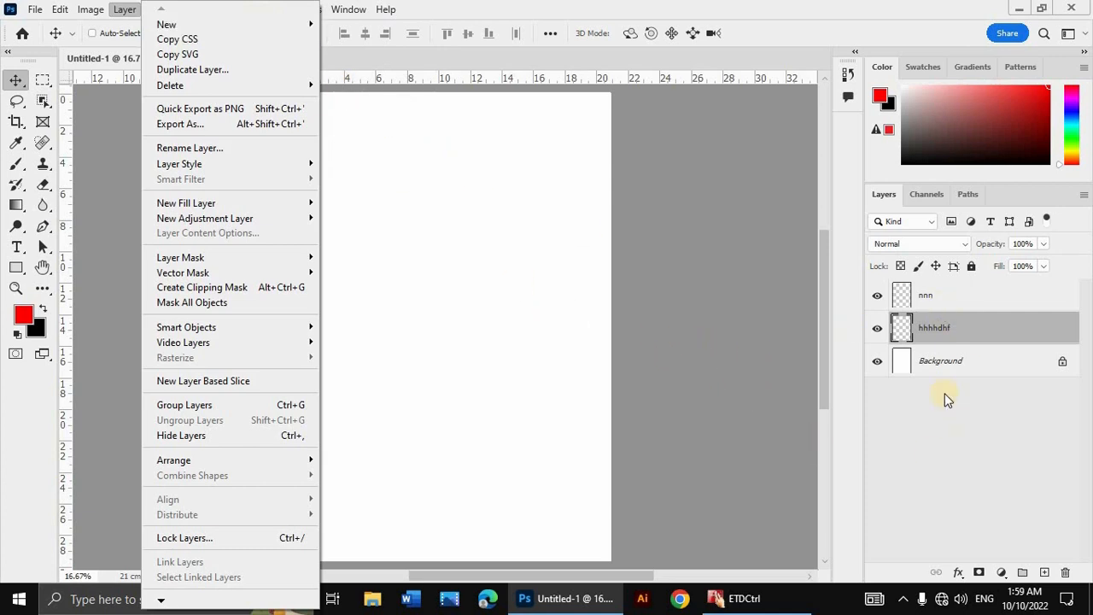
{"action": "left_click", "coordinate": [678, 224]}
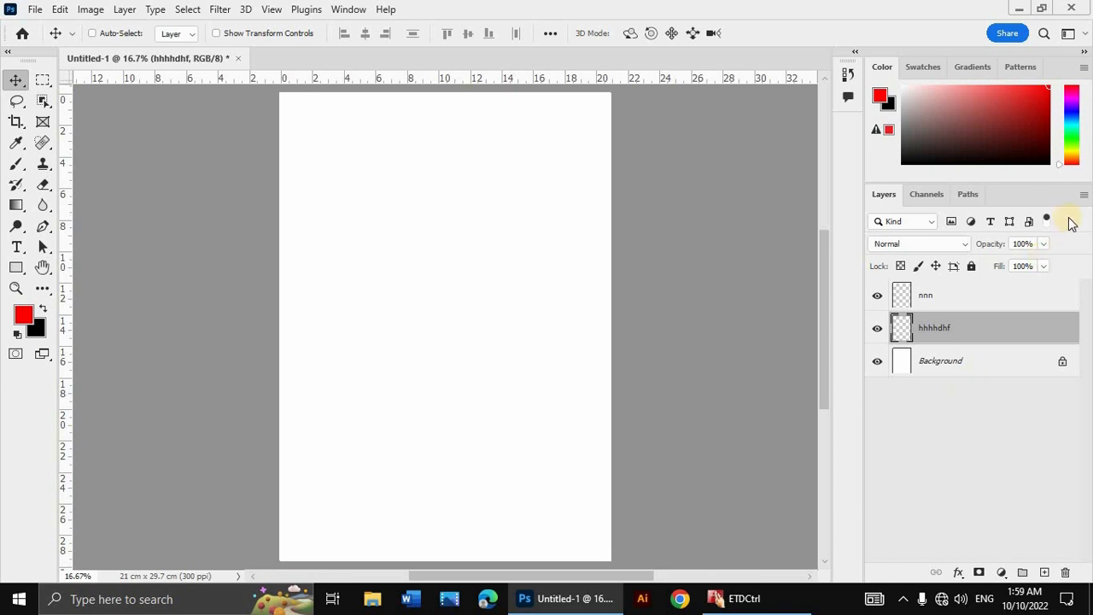
{"action": "left_click", "coordinate": [1084, 194]}
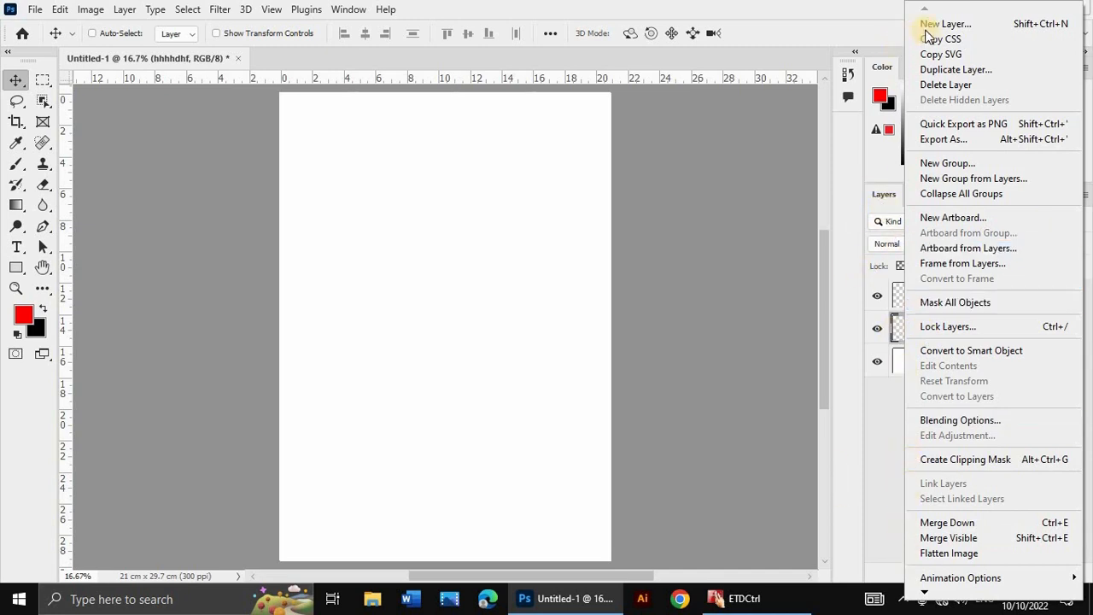
{"action": "left_click", "coordinate": [127, 10]}
{"action": "left_click", "coordinate": [127, 10]}
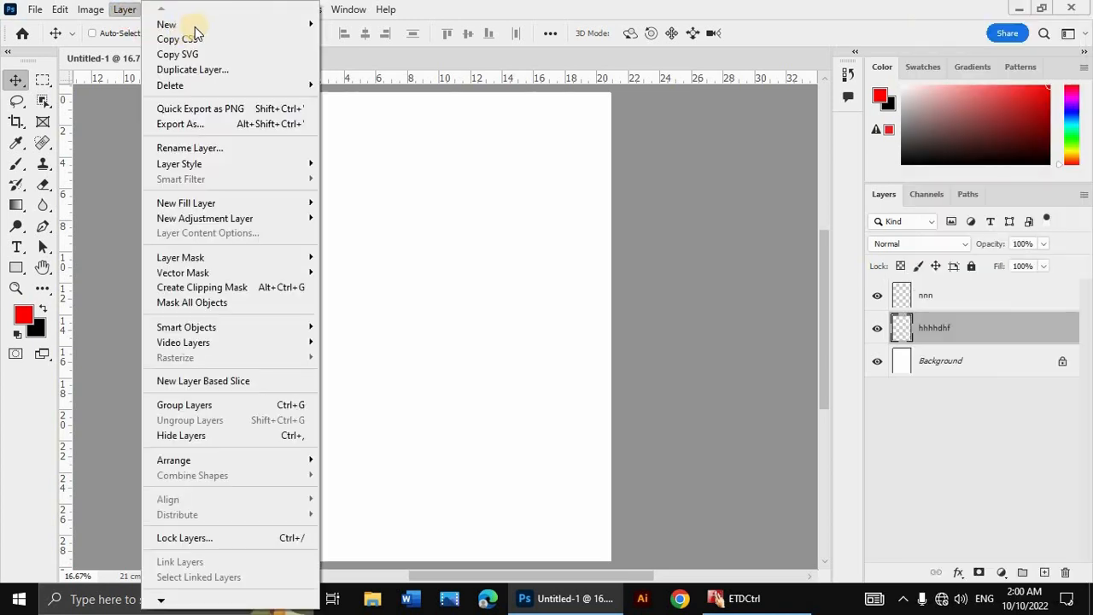
{"action": "mouse_move", "coordinate": [207, 24]}
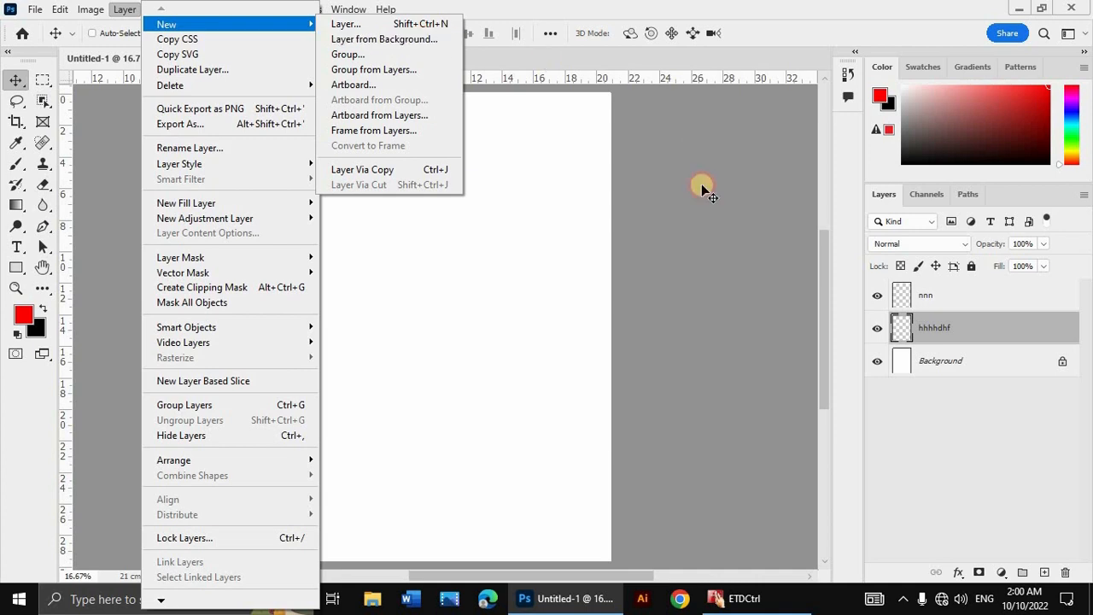
{"action": "left_click", "coordinate": [685, 252]}
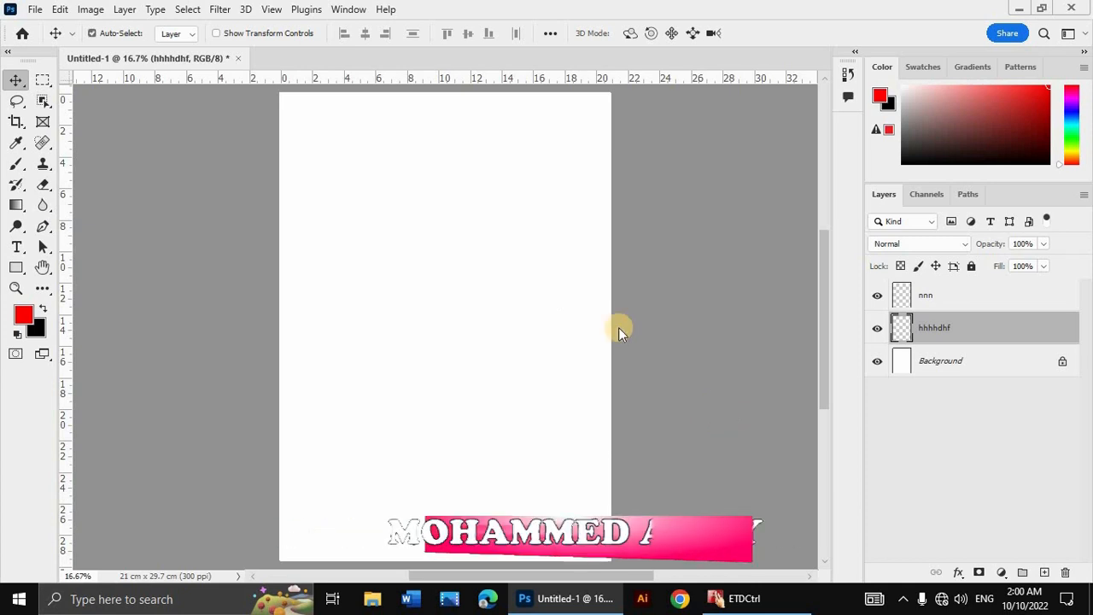
Step: Open the painting 27.jpg and bring it into Untitled-1 as a new layer directly above hhhhdhf
{"action": "key", "text": "ctrl+o"}
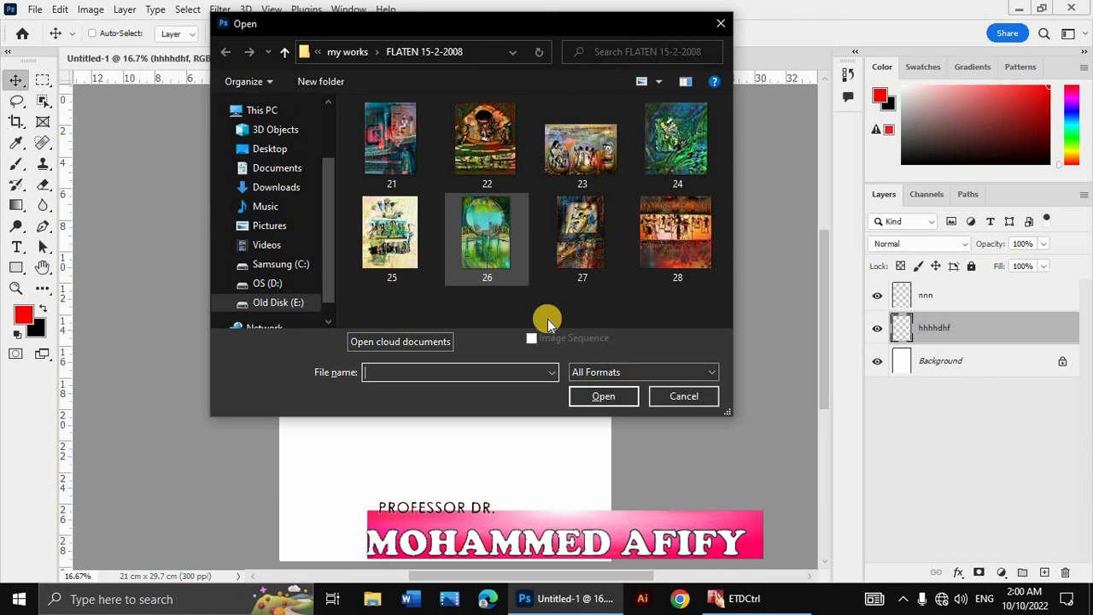
{"action": "left_click", "coordinate": [582, 233]}
{"action": "key", "text": "Return"}
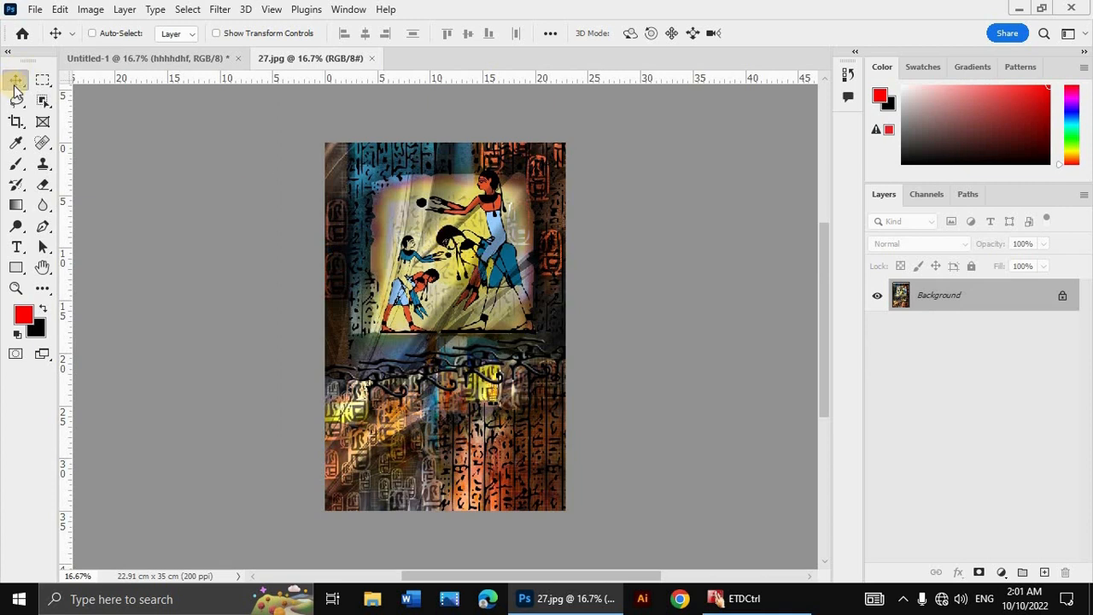
{"action": "left_click_drag", "start_coordinate": [422, 243], "coordinate": [321, 149]}
{"action": "left_click_drag", "start_coordinate": [475, 308], "coordinate": [475, 309]}
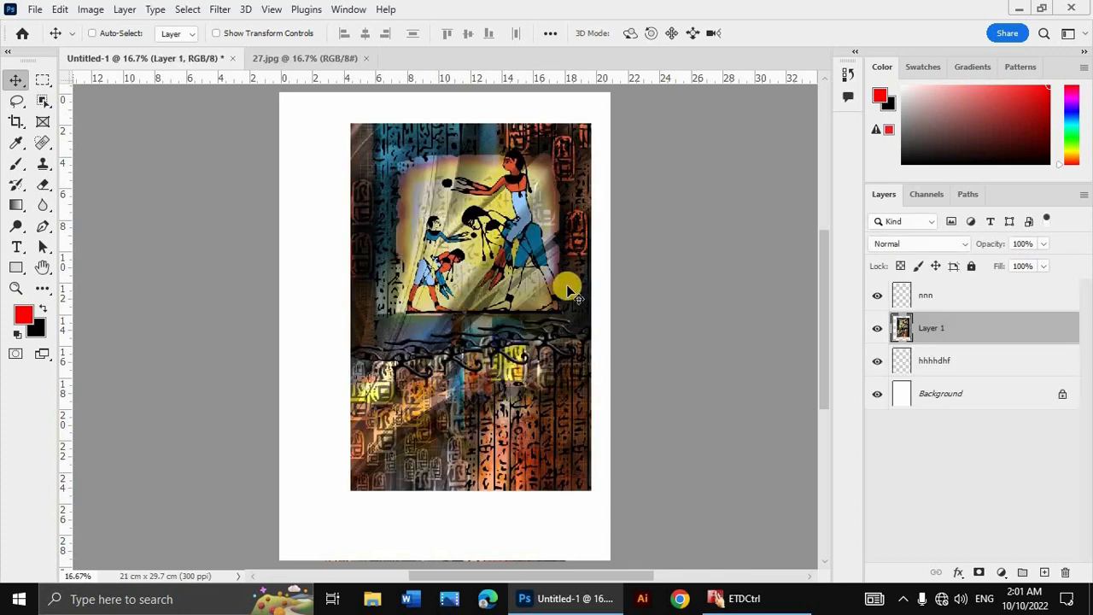
Step: Rename the imported painting's layer to erer and shift the painting to the horizontal centre of the page
{"action": "double_click", "coordinate": [931, 328]}
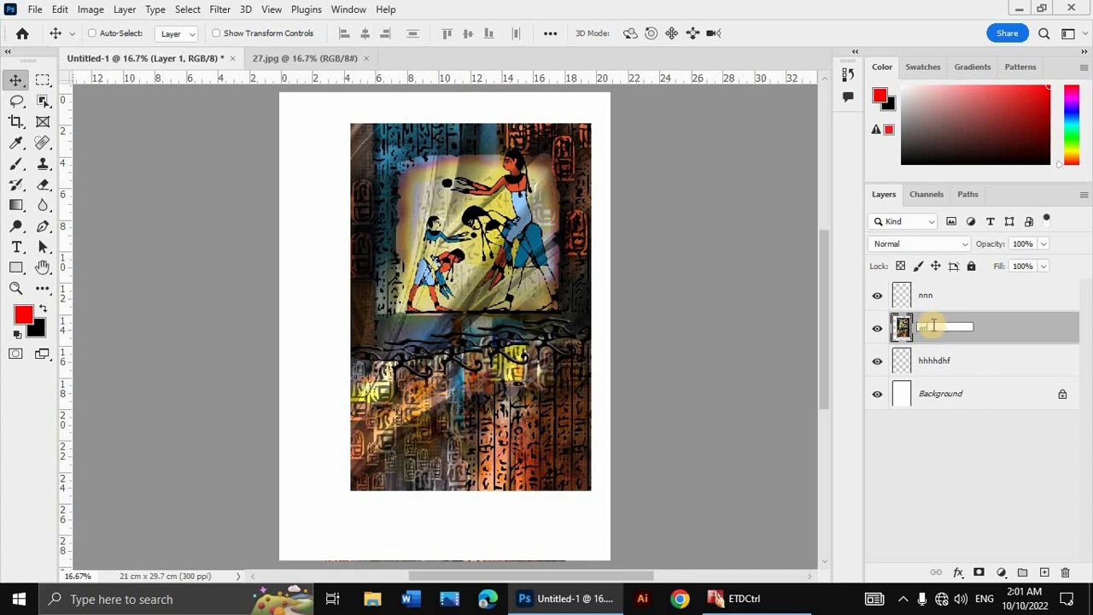
{"action": "type", "text": "erer"}
{"action": "key", "text": "Return"}
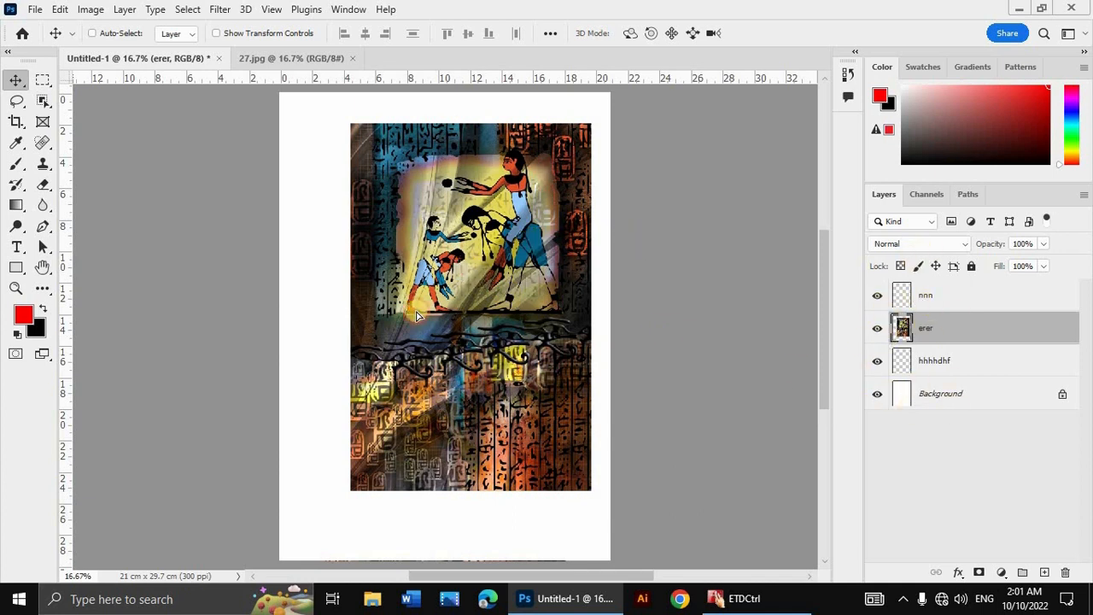
{"action": "left_click_drag", "start_coordinate": [463, 272], "coordinate": [437, 282]}
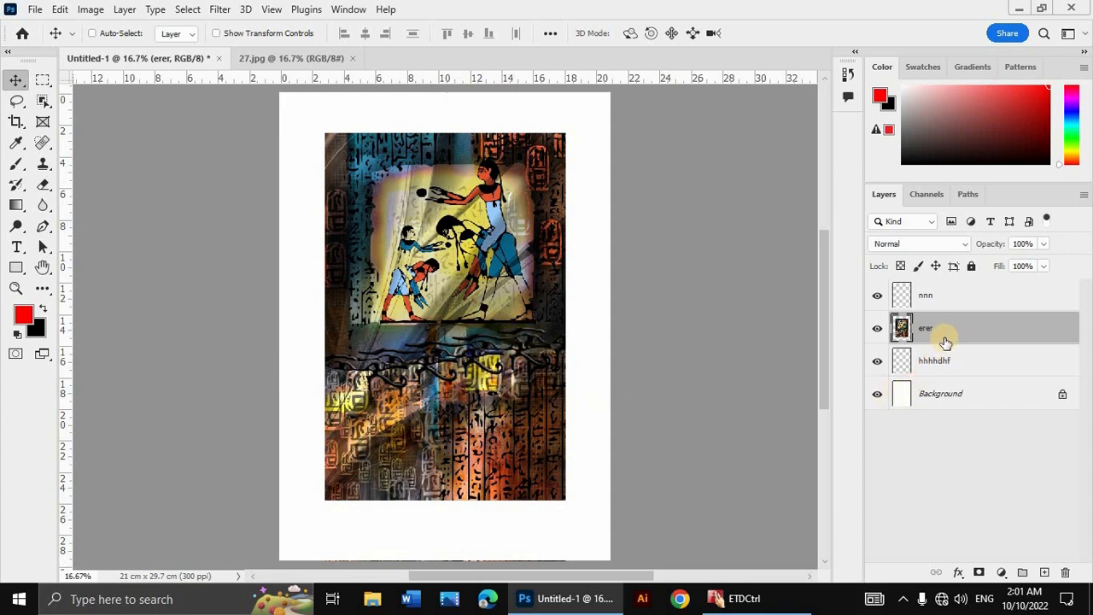
Step: Select a tall rectangular area through the middle of the erer painting and copy it to a new layer
{"action": "left_click", "coordinate": [42, 80]}
{"action": "left_click_drag", "start_coordinate": [388, 188], "coordinate": [521, 506]}
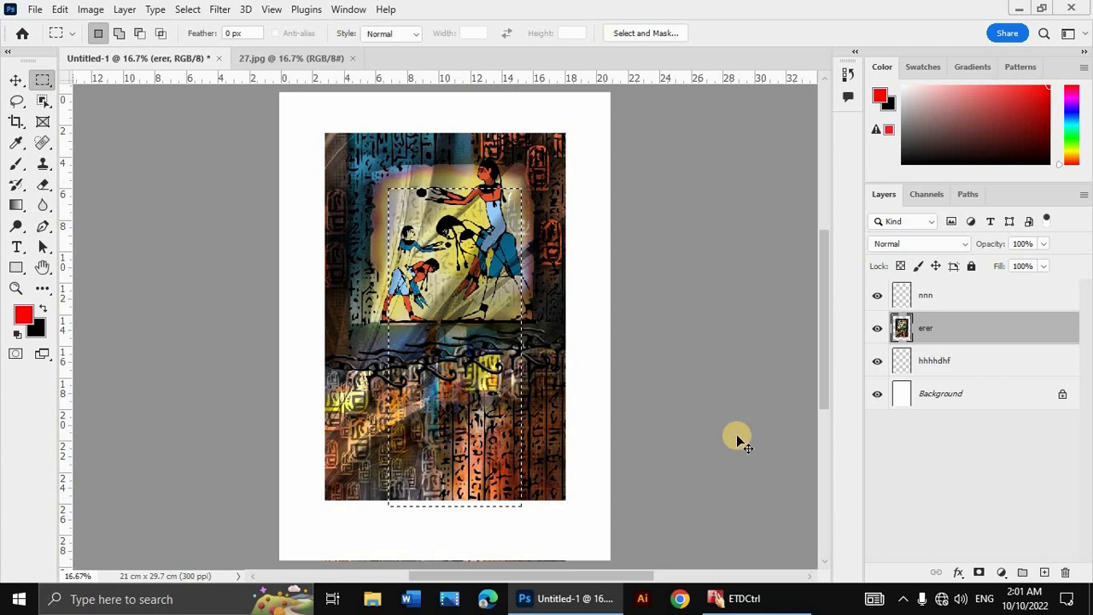
{"action": "key", "text": "ctrl+j"}
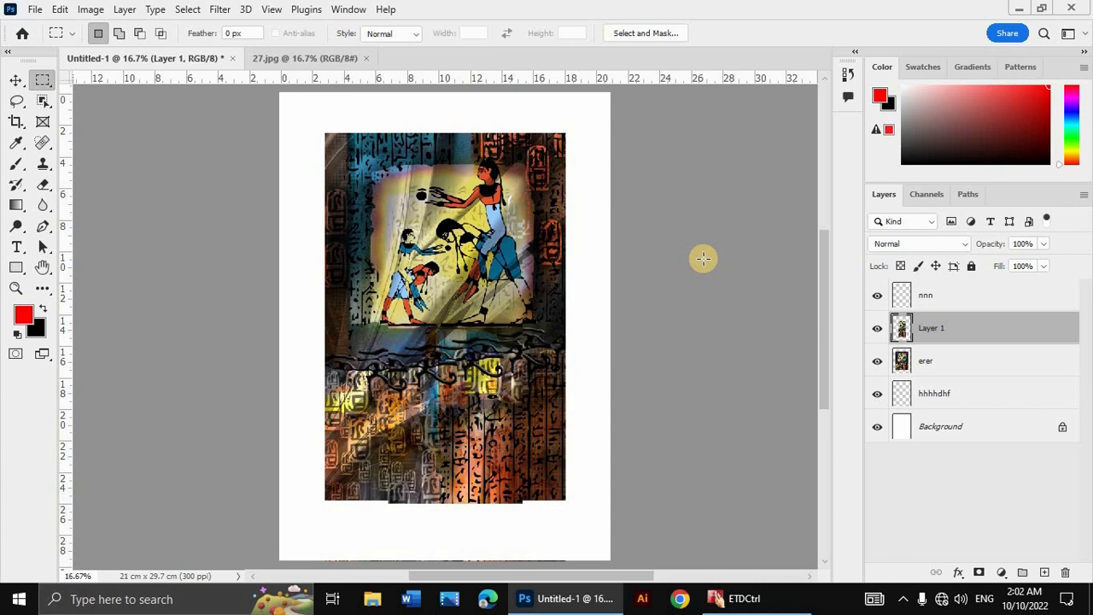
Step: Convert the layer holding the copied rectangular area to a Smart Object
{"action": "left_click", "coordinate": [16, 79]}
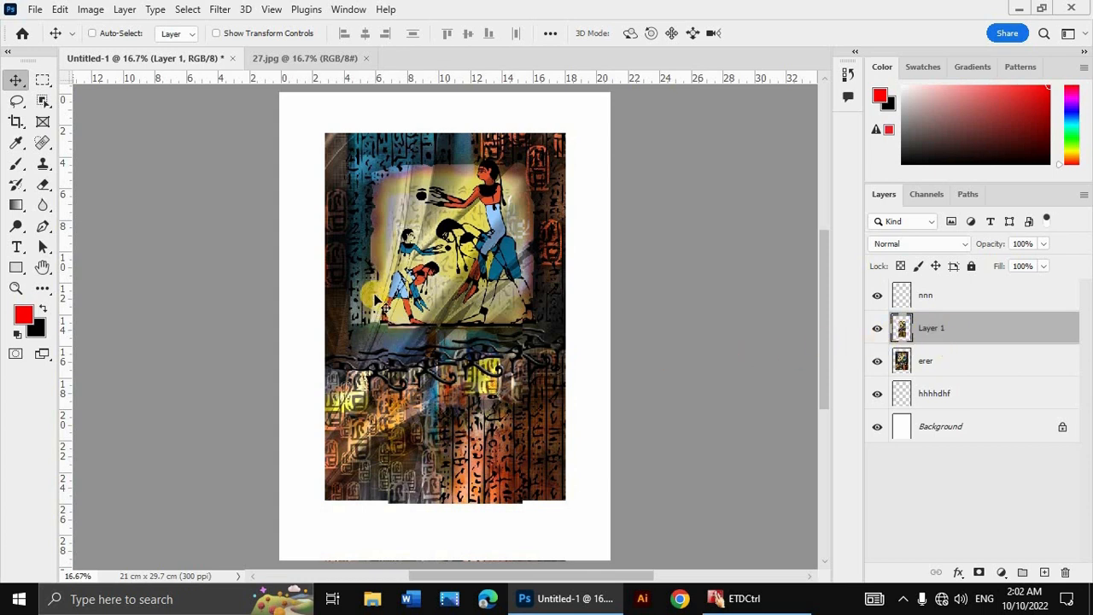
{"action": "right_click", "coordinate": [906, 332]}
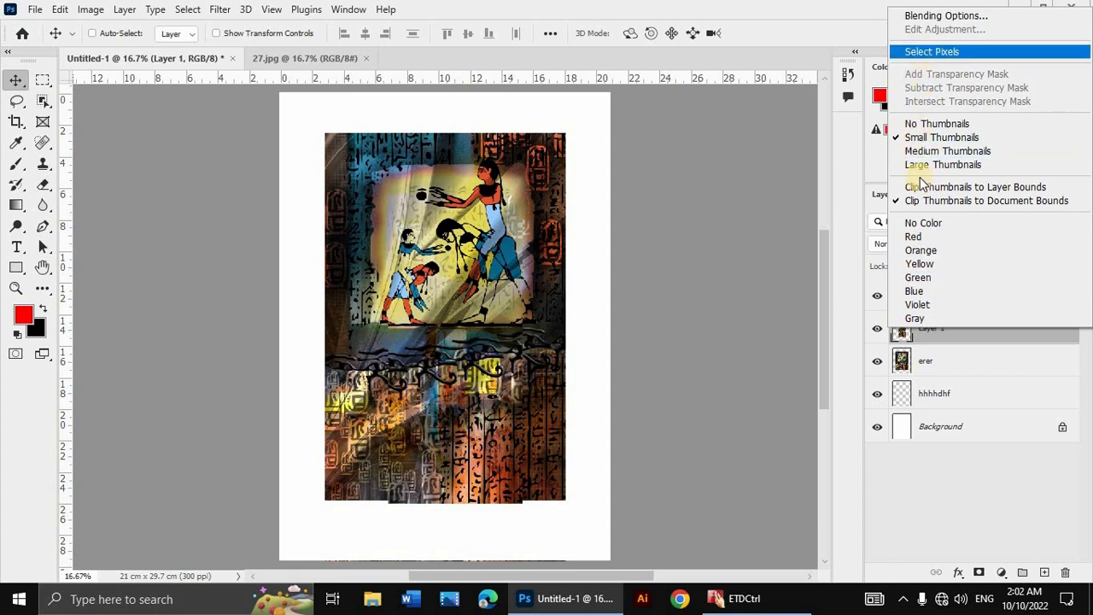
{"action": "left_click", "coordinate": [1002, 332]}
{"action": "right_click", "coordinate": [1002, 332]}
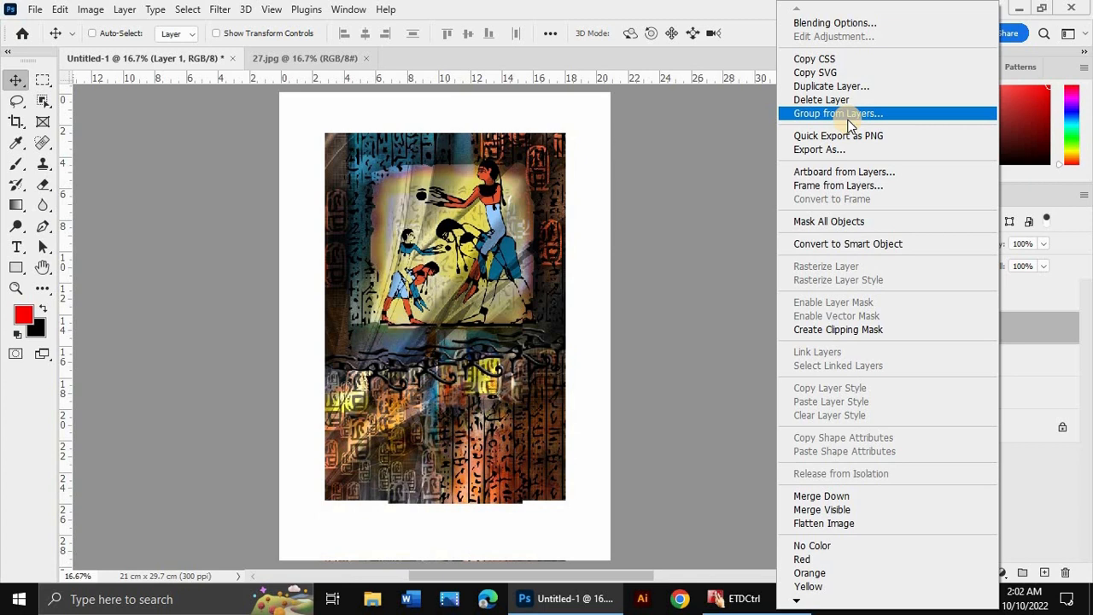
{"action": "left_click", "coordinate": [892, 245]}
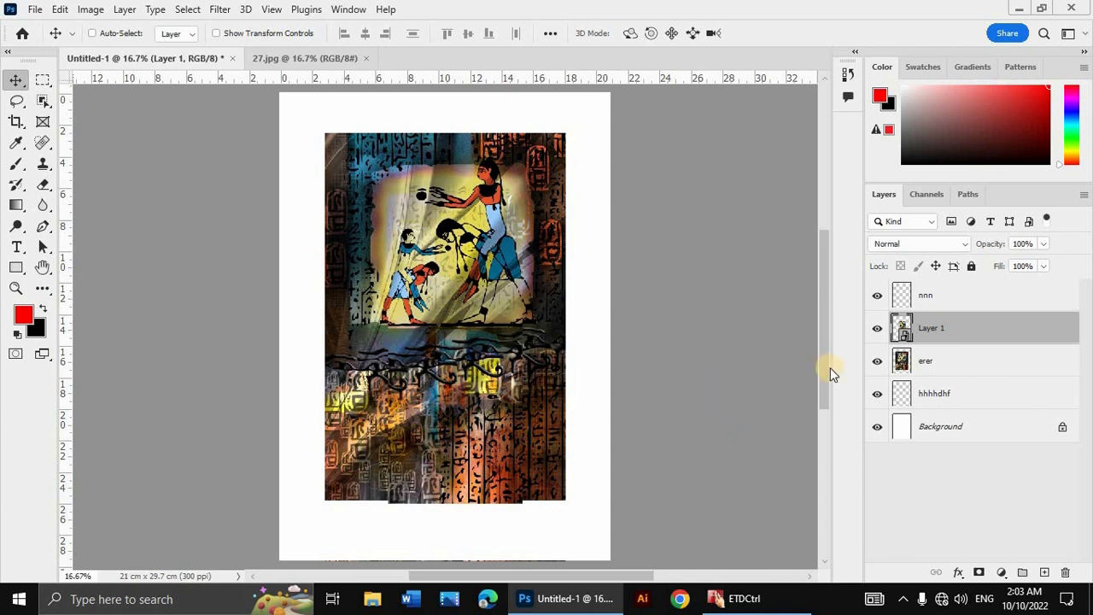
Step: Duplicate the erer layer as erer copy within Untitled-1, and duplicate that copy once more
{"action": "left_click", "coordinate": [531, 493], "text": "ctrl"}
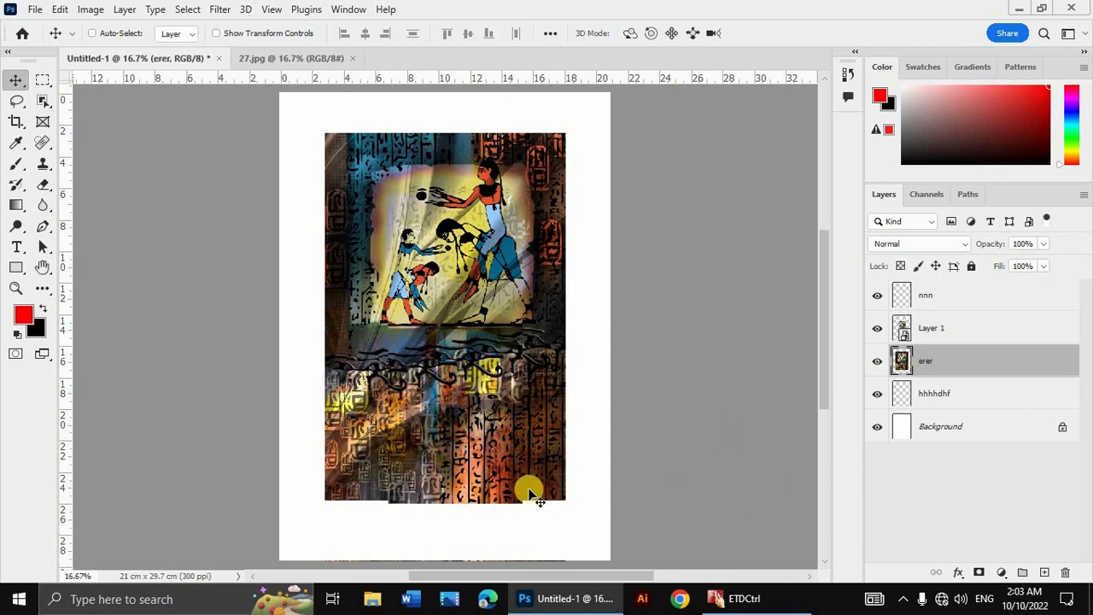
{"action": "left_click", "coordinate": [124, 8]}
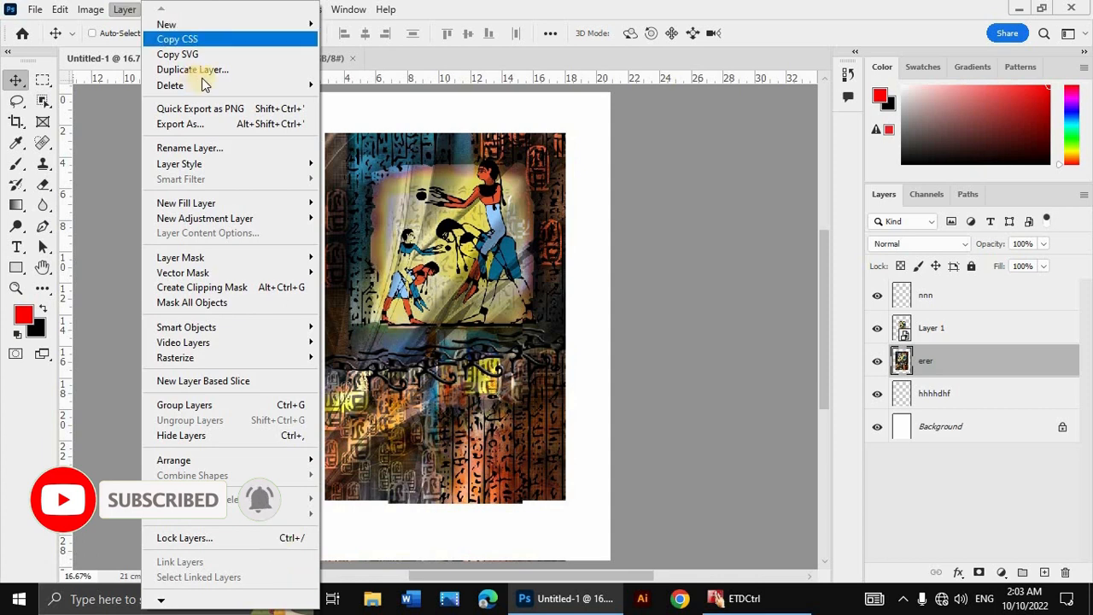
{"action": "key", "text": "Return"}
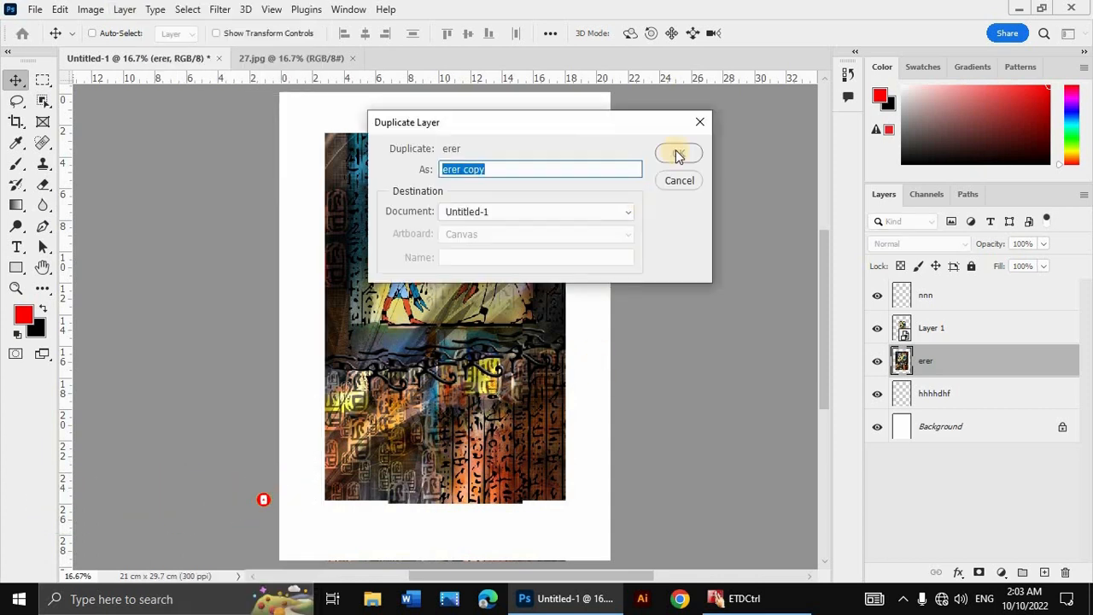
{"action": "key", "text": "Return"}
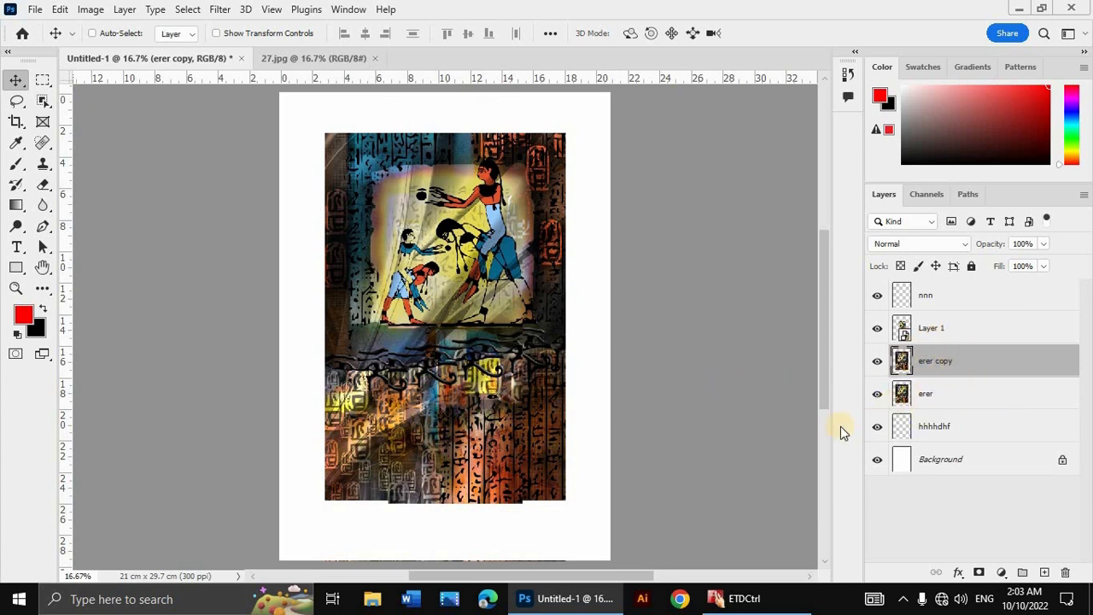
{"action": "key", "text": "ctrl"}
{"action": "key", "text": "ctrl+j"}
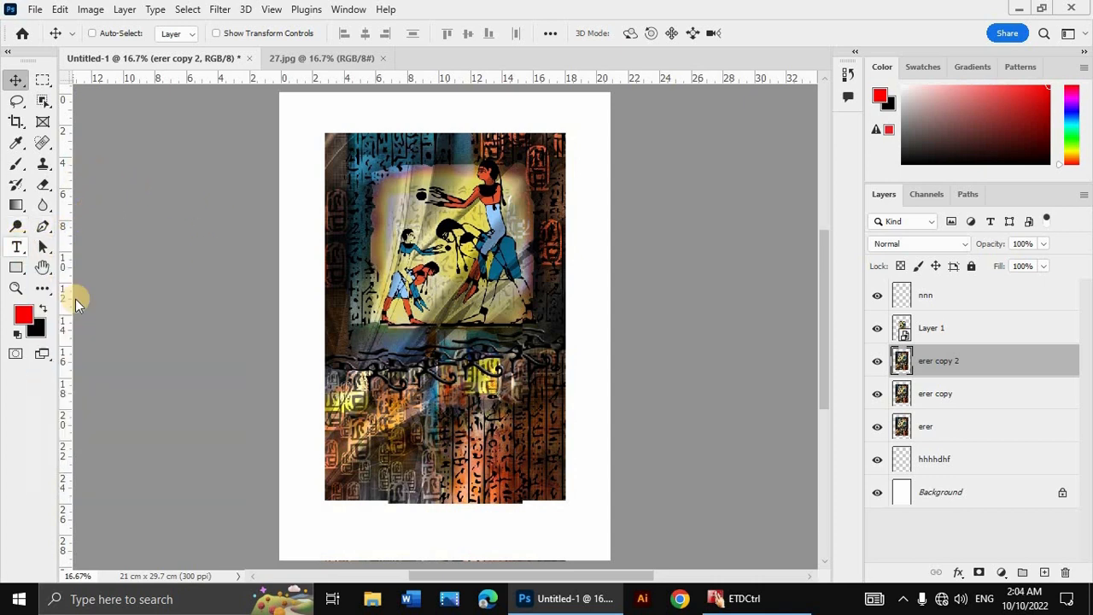
Step: Add the red horizontal text mnnsfdkflksdnf in Myriad Pro Regular, 16.28 pt, and place it in the white margin below the painting
{"action": "left_click", "coordinate": [18, 248]}
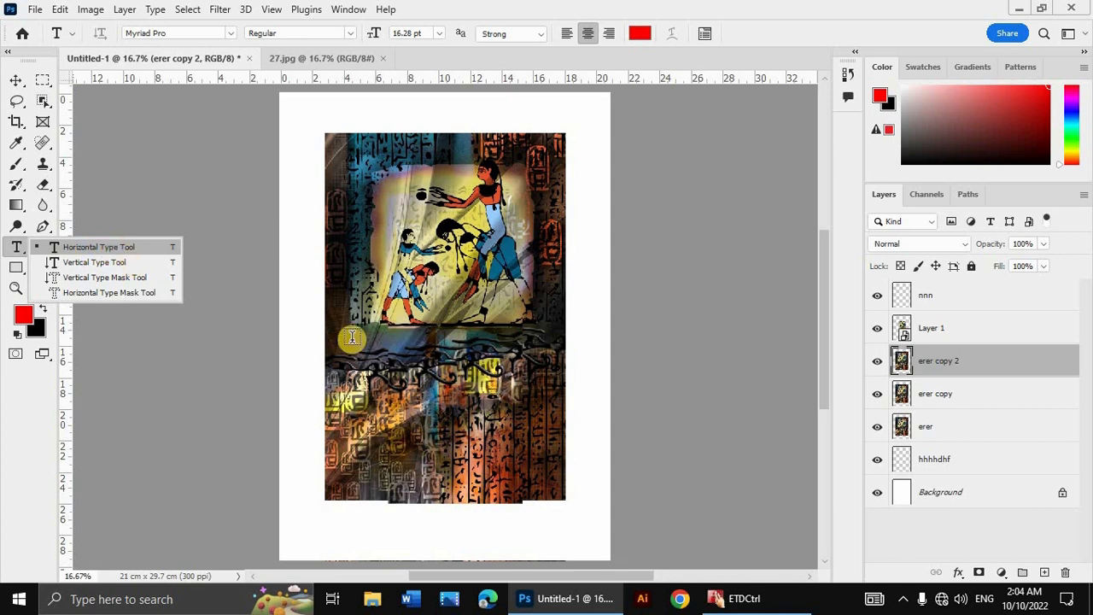
{"action": "left_click", "coordinate": [113, 249]}
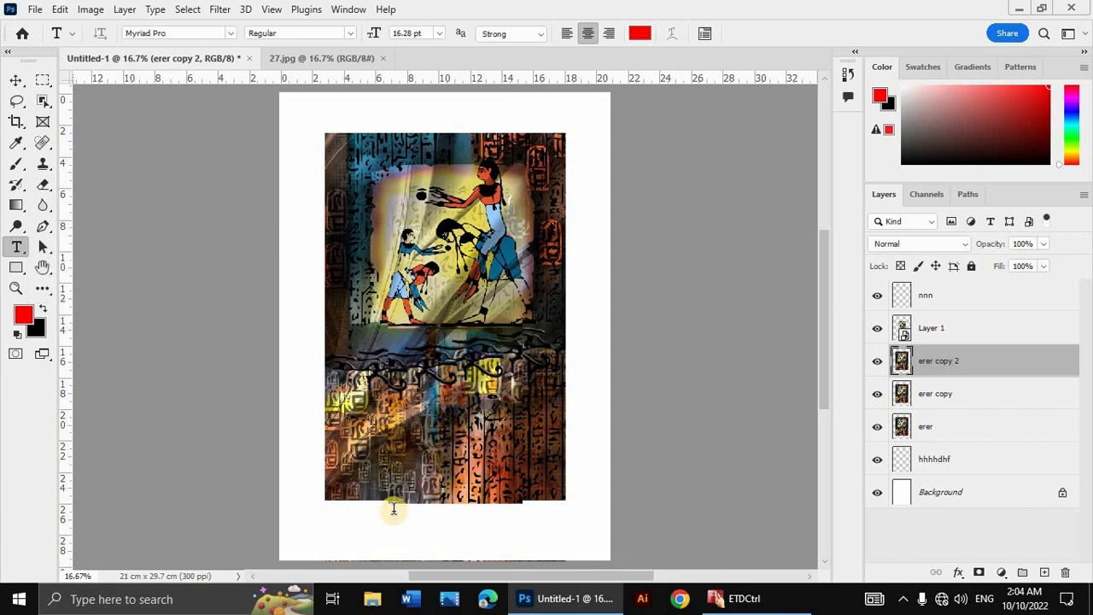
{"action": "left_click", "coordinate": [427, 469]}
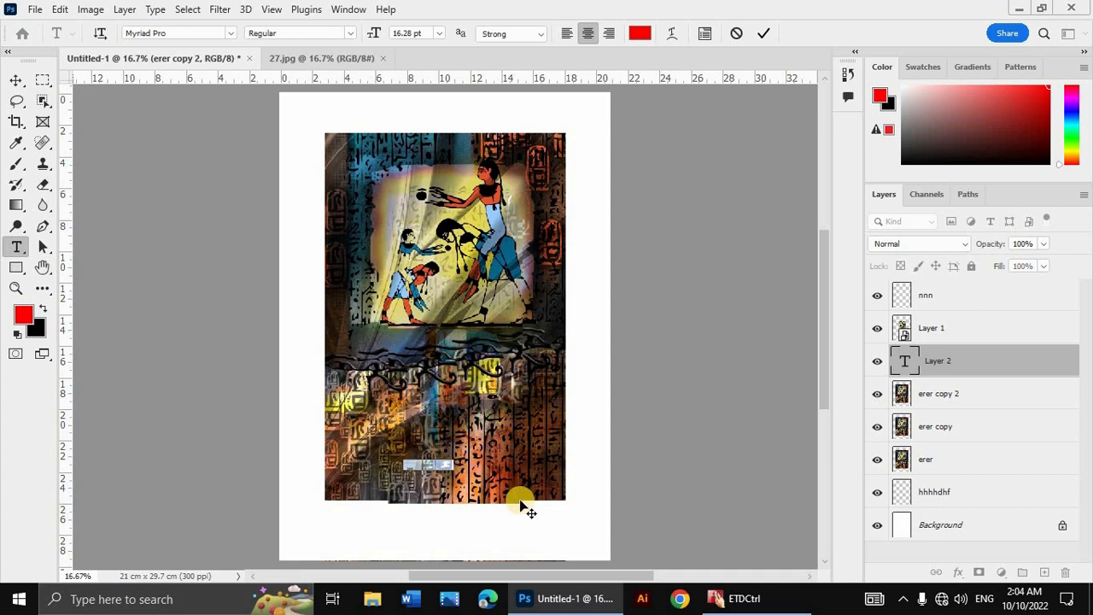
{"action": "key", "text": "ctrl"}
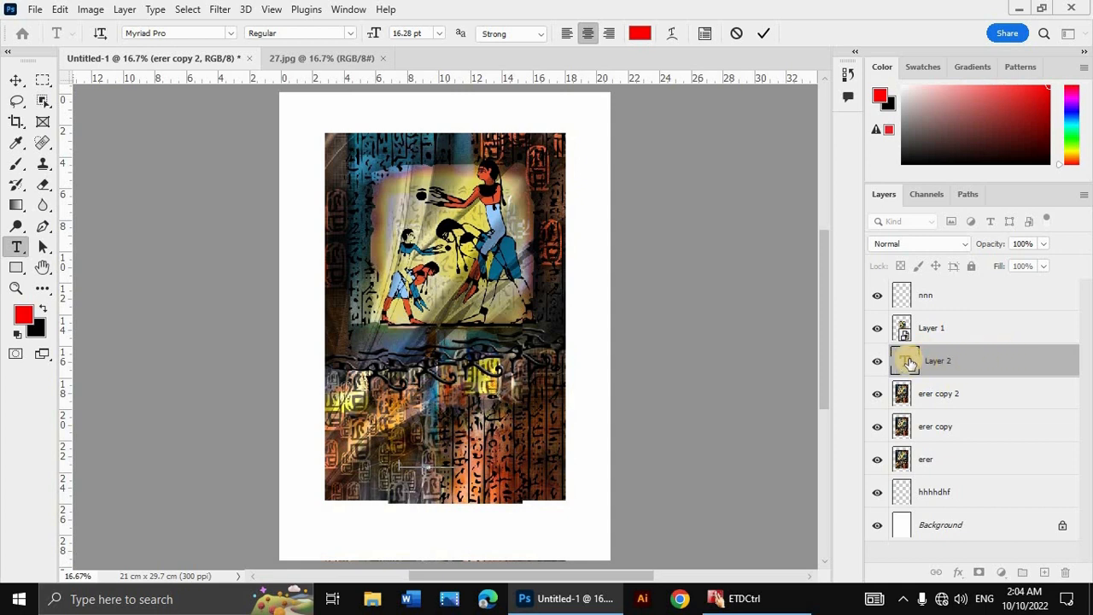
{"action": "left_click", "coordinate": [18, 83]}
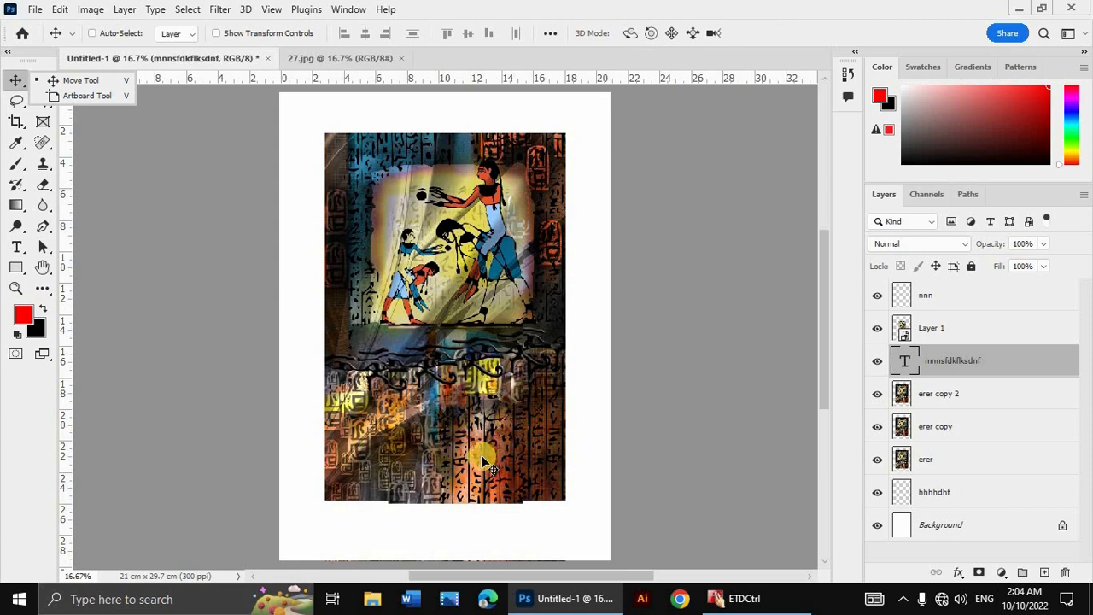
{"action": "left_click_drag", "start_coordinate": [478, 516], "coordinate": [449, 534]}
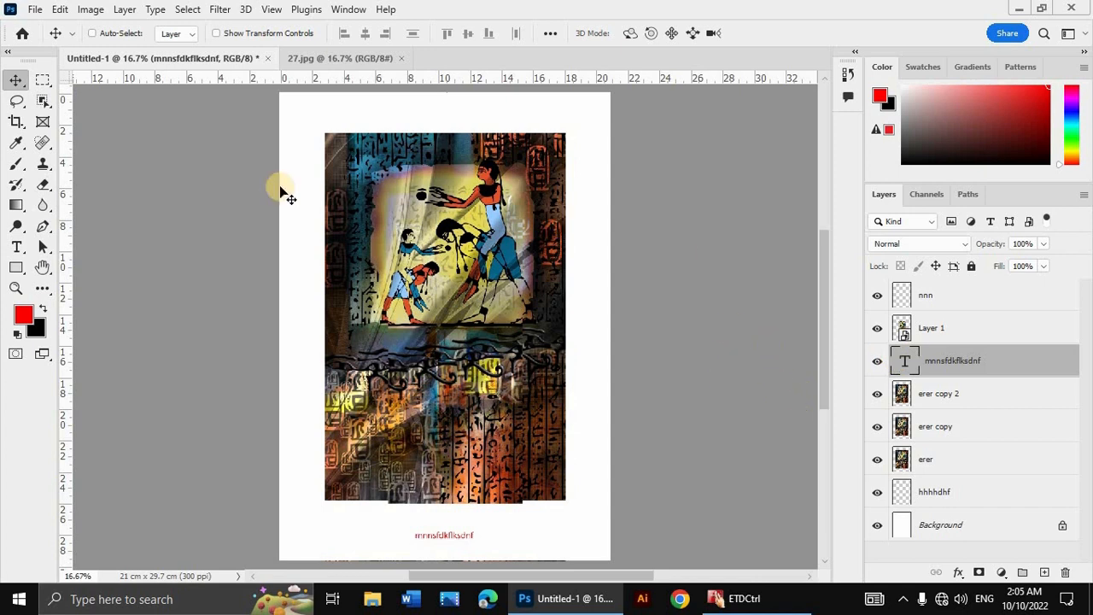
Step: Draw a red rectangle shape about 7.34 by 6.99 cm with a 1 px black stroke over the painting's upper-right corner
{"action": "left_click", "coordinate": [15, 268]}
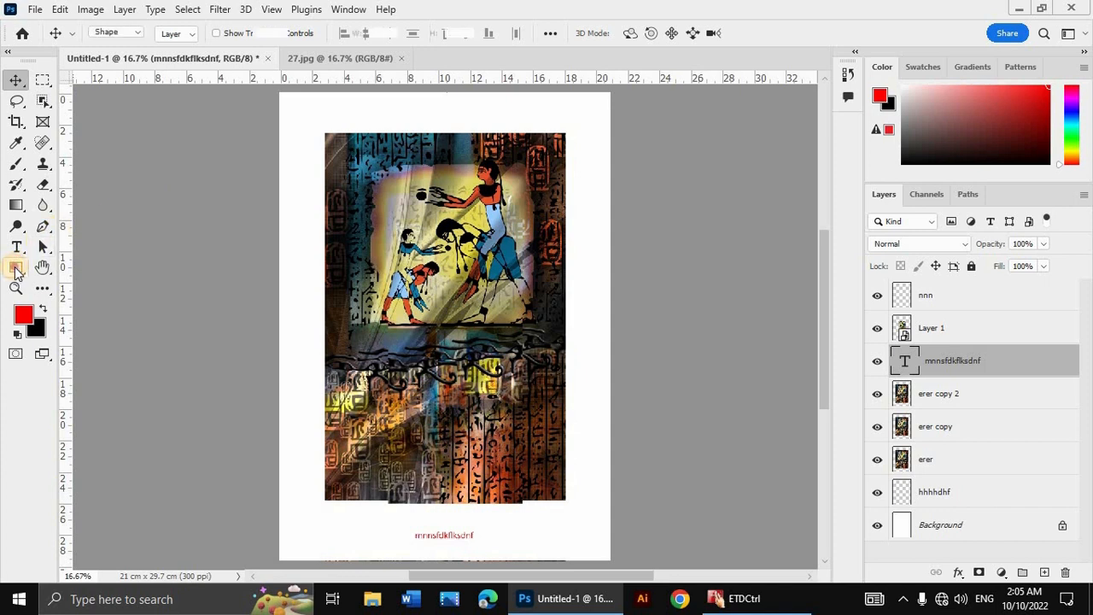
{"action": "left_click", "coordinate": [149, 264]}
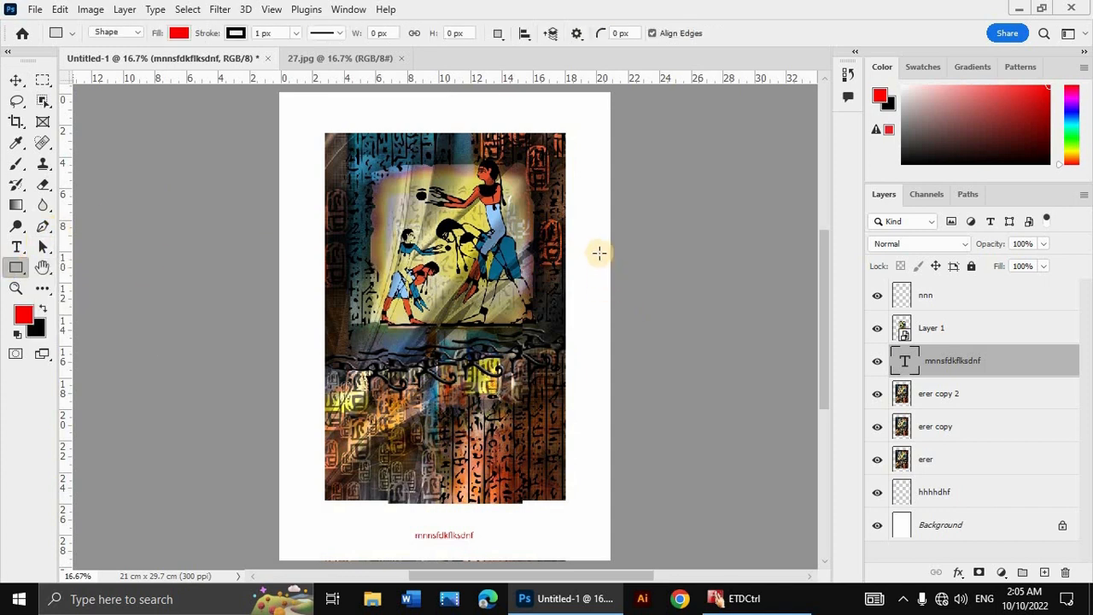
{"action": "left_click_drag", "start_coordinate": [594, 116], "coordinate": [476, 227]}
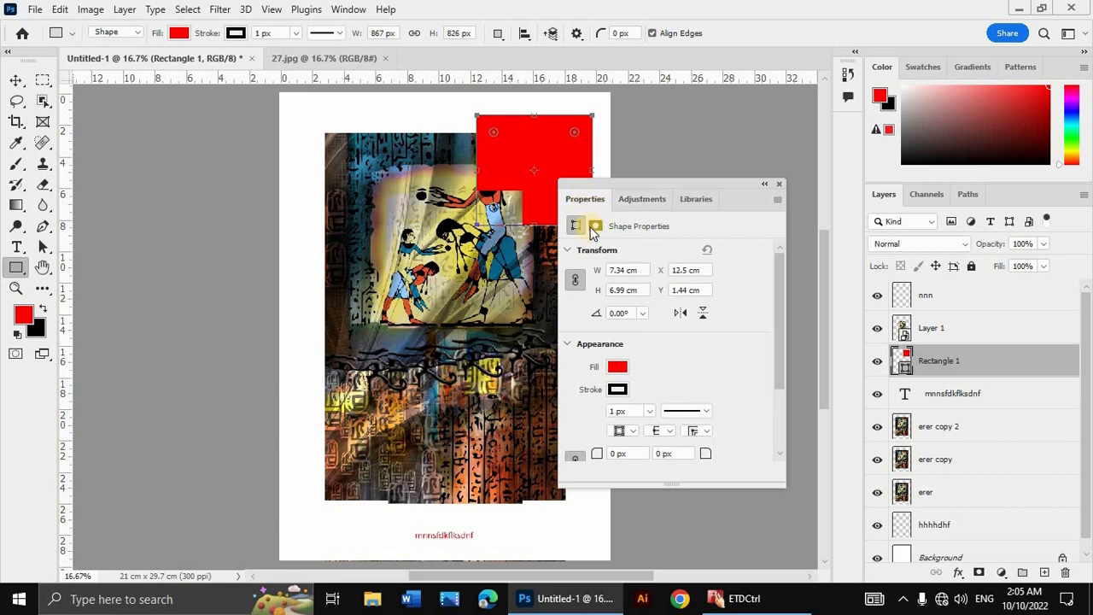
{"action": "left_click", "coordinate": [502, 133]}
{"action": "left_click", "coordinate": [781, 186]}
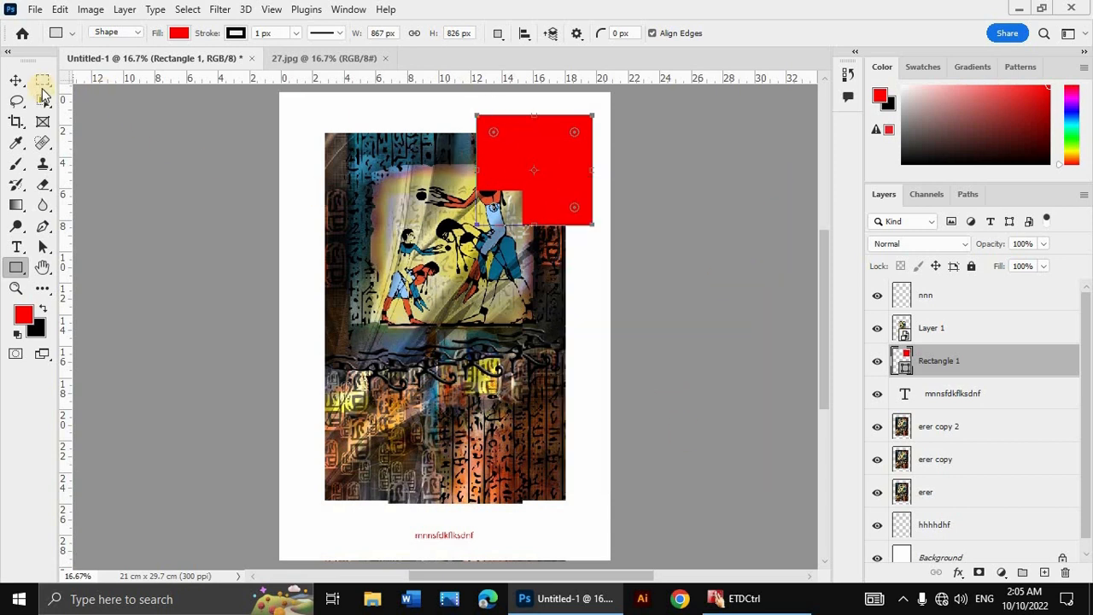
{"action": "left_click", "coordinate": [15, 80]}
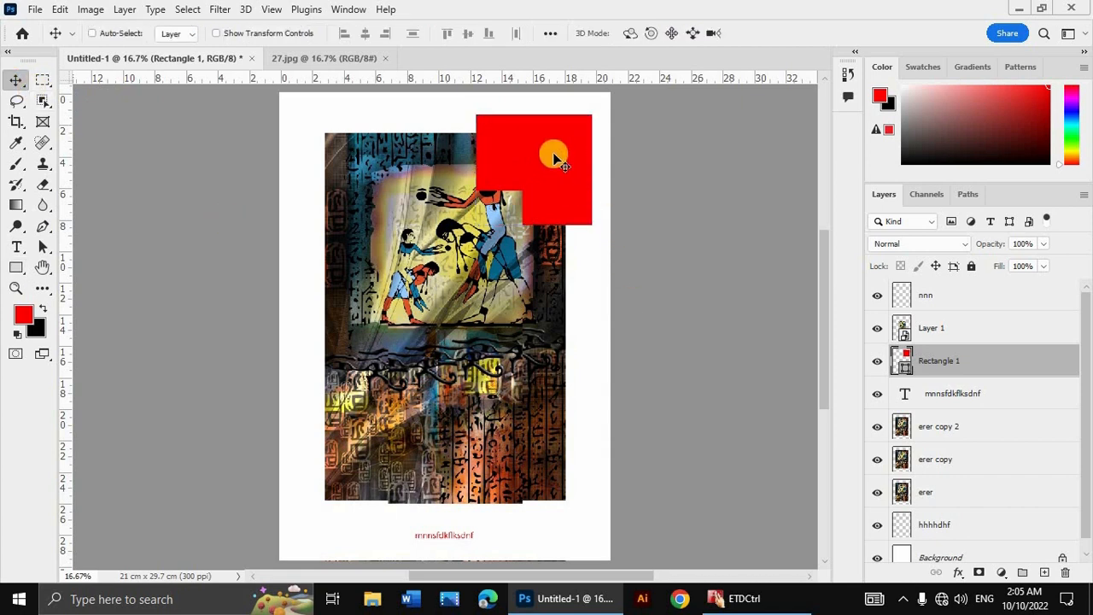
Step: Stack the Rectangle 1 layer above Layer 1 and move the red rectangle over the middle of the painting
{"action": "left_click_drag", "start_coordinate": [569, 312], "coordinate": [379, 161]}
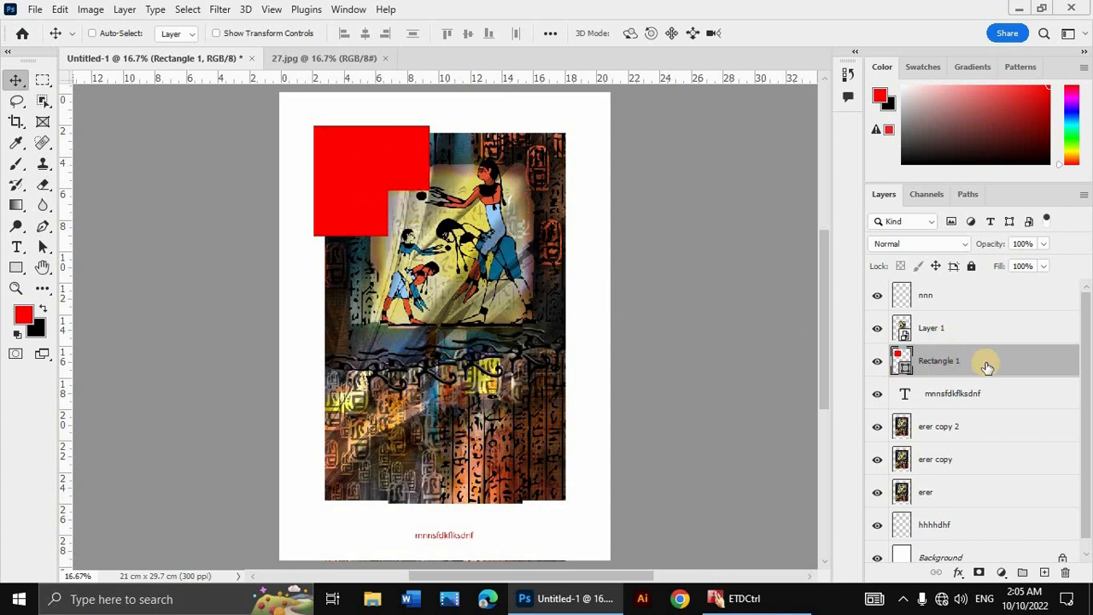
{"action": "left_click_drag", "start_coordinate": [988, 366], "coordinate": [981, 313]}
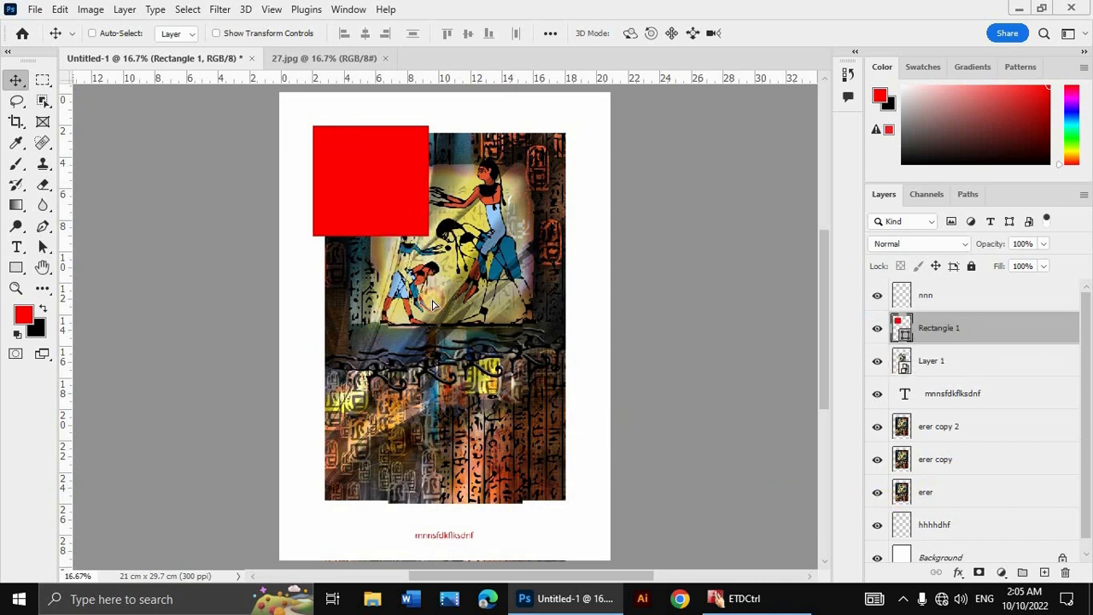
{"action": "left_click_drag", "start_coordinate": [370, 176], "coordinate": [557, 340]}
{"action": "left_click_drag", "start_coordinate": [310, 341], "coordinate": [431, 378]}
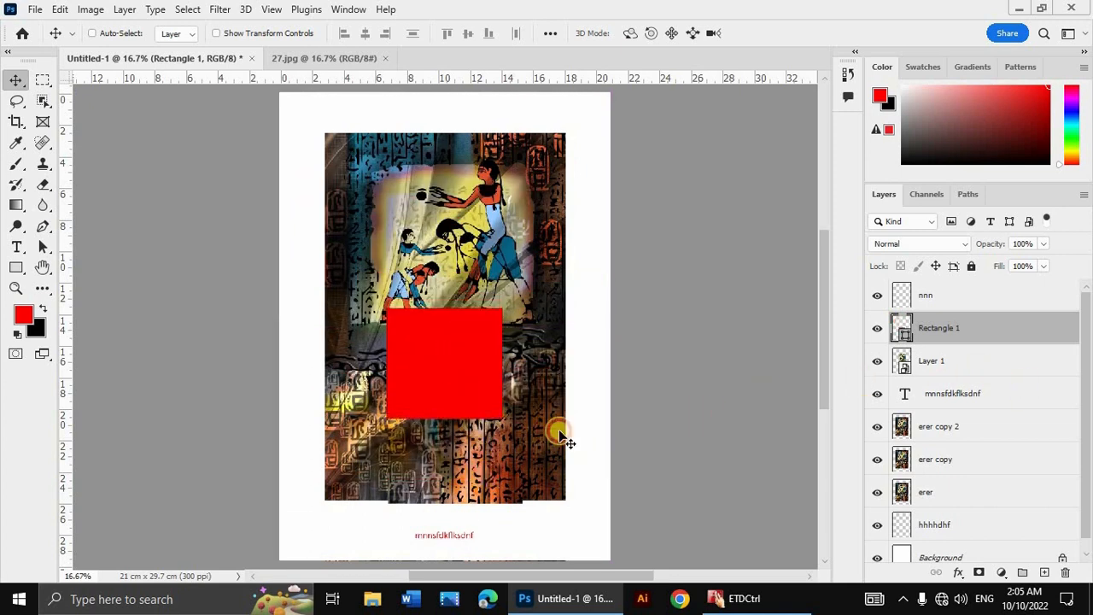
Step: Move the Layer 1 smart object to the page's lower-right edge and the red rectangle to the page's upper-left corner
{"action": "left_click_drag", "start_coordinate": [401, 453], "coordinate": [467, 492]}
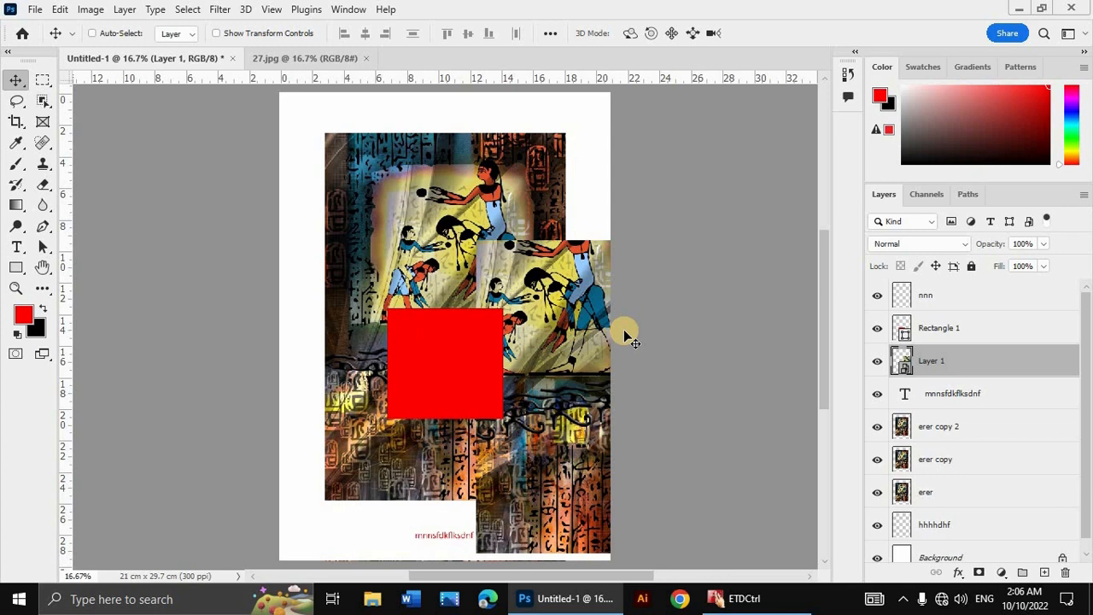
{"action": "left_click_drag", "start_coordinate": [513, 377], "coordinate": [334, 164]}
{"action": "right_click", "coordinate": [435, 334]}
{"action": "left_click", "coordinate": [413, 334]}
{"action": "left_click", "coordinate": [929, 327]}
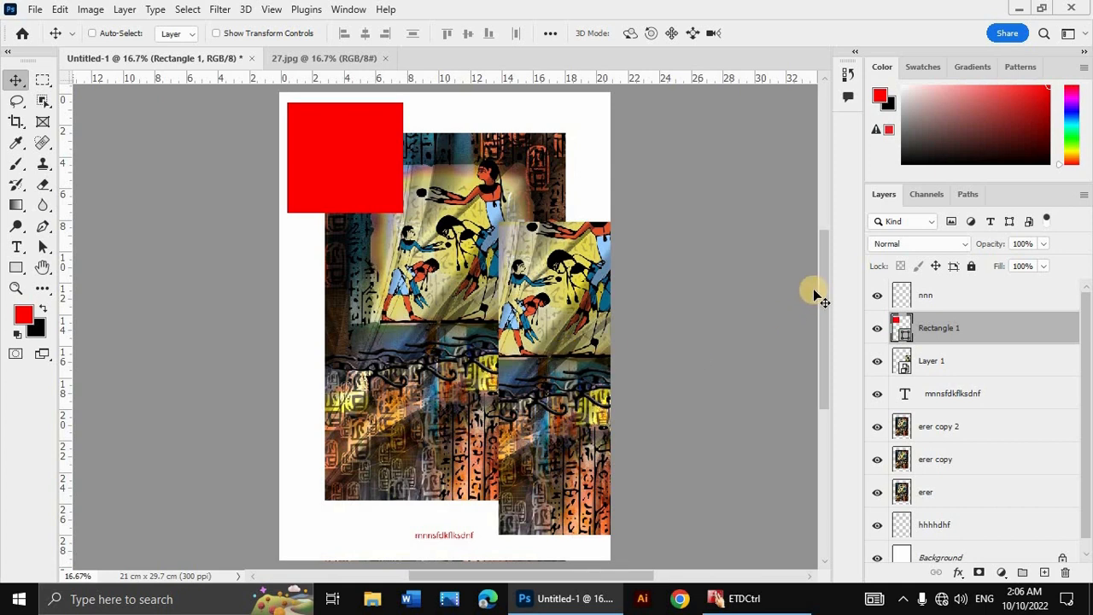
Step: Add a Brightness/Contrast adjustment layer above Rectangle 1 with brightness 84 and contrast 29
{"action": "left_click", "coordinate": [1002, 573]}
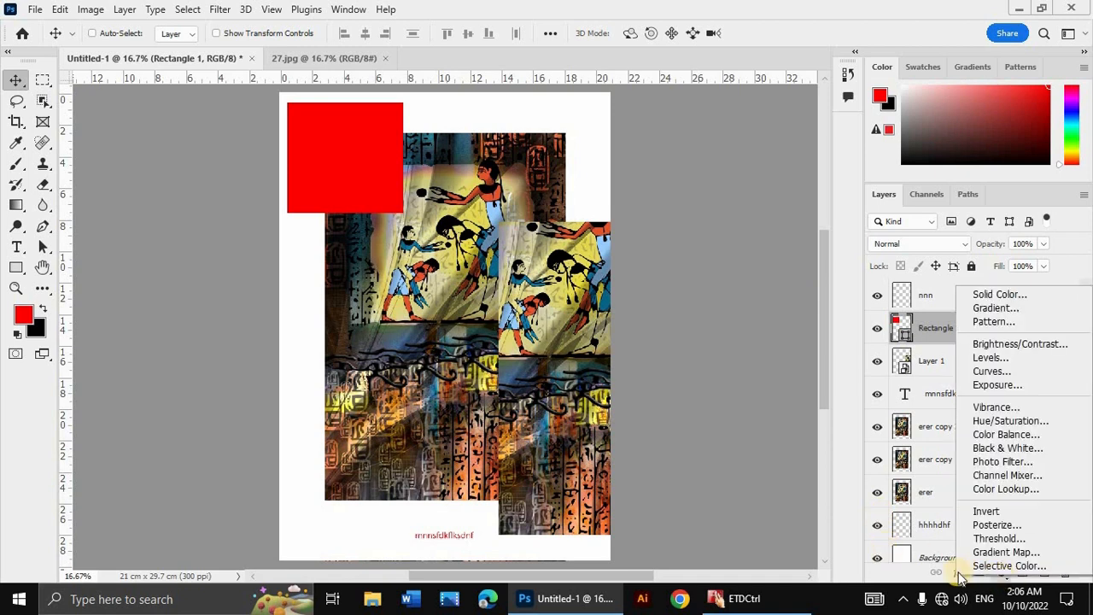
{"action": "left_click", "coordinate": [1003, 577]}
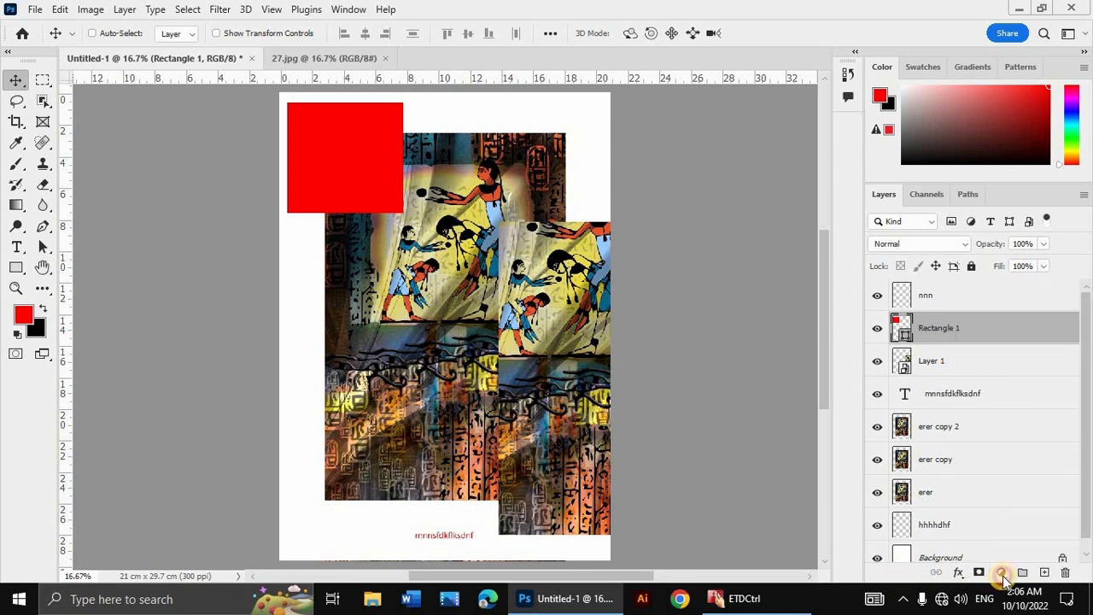
{"action": "left_click", "coordinate": [1003, 577]}
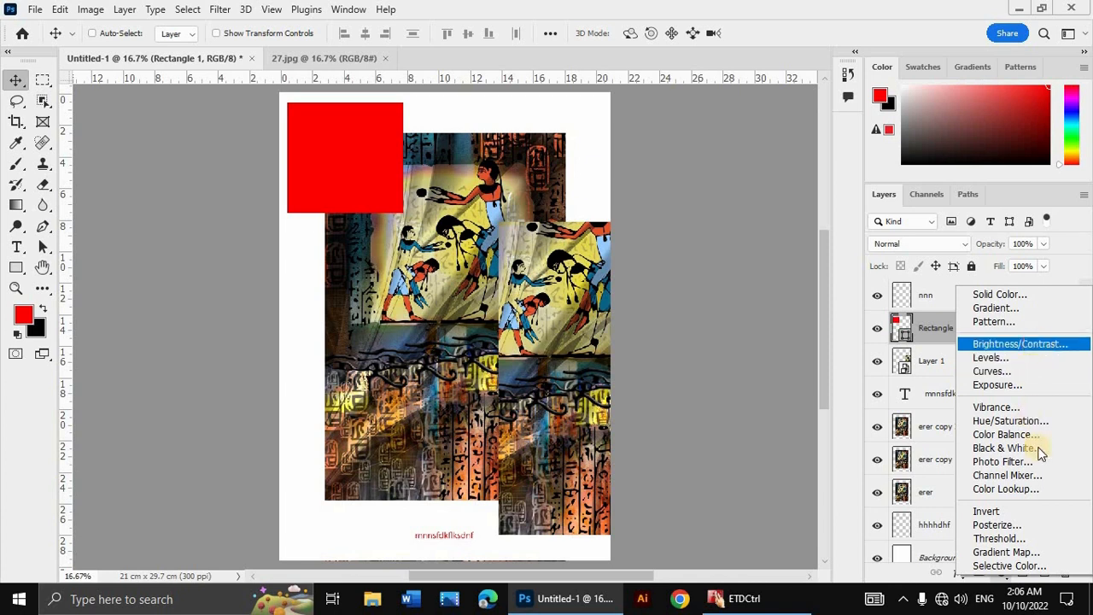
{"action": "left_click", "coordinate": [1025, 344]}
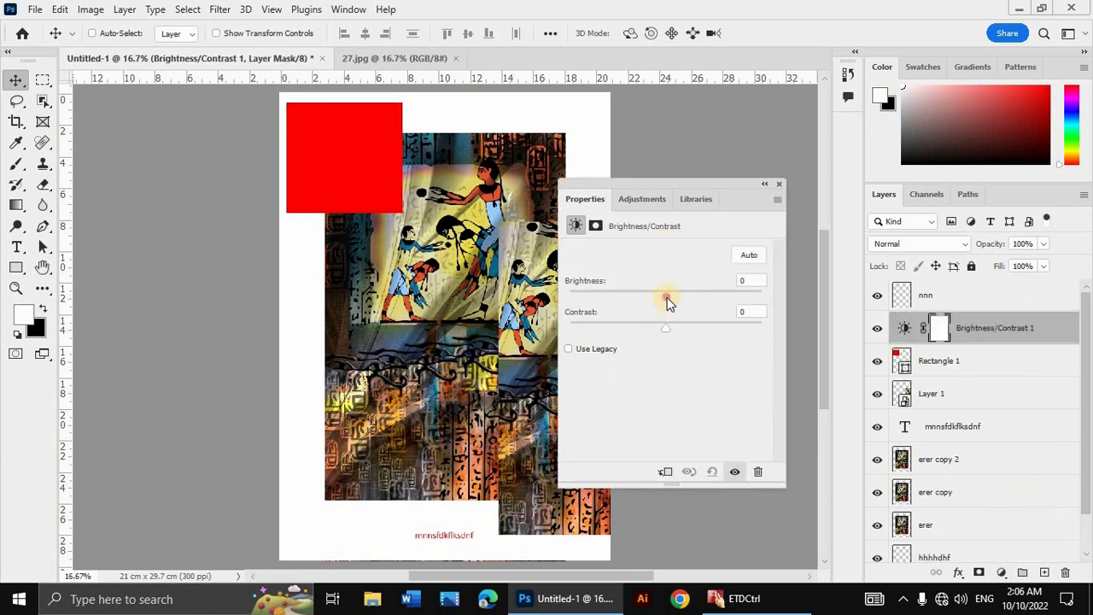
{"action": "left_click_drag", "start_coordinate": [667, 297], "coordinate": [720, 296]}
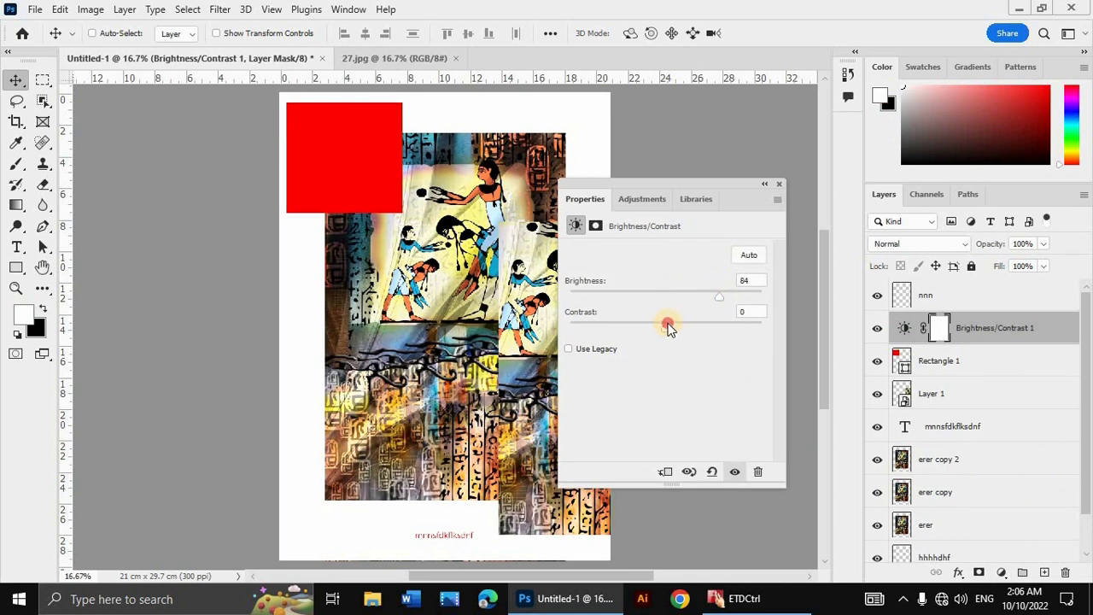
{"action": "left_click_drag", "start_coordinate": [667, 325], "coordinate": [693, 327]}
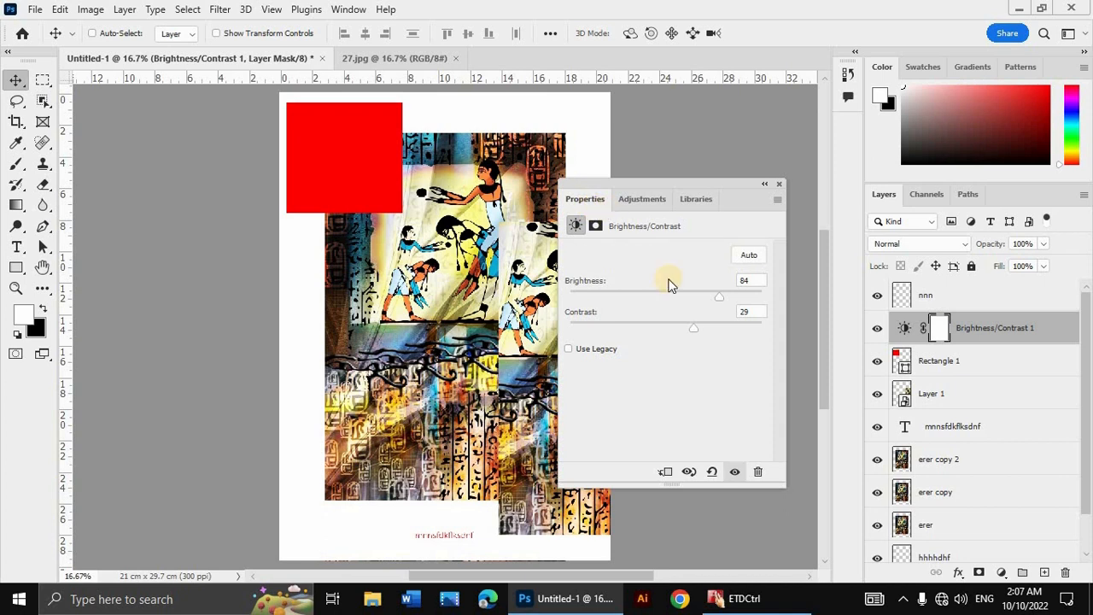
{"action": "left_click", "coordinate": [779, 184]}
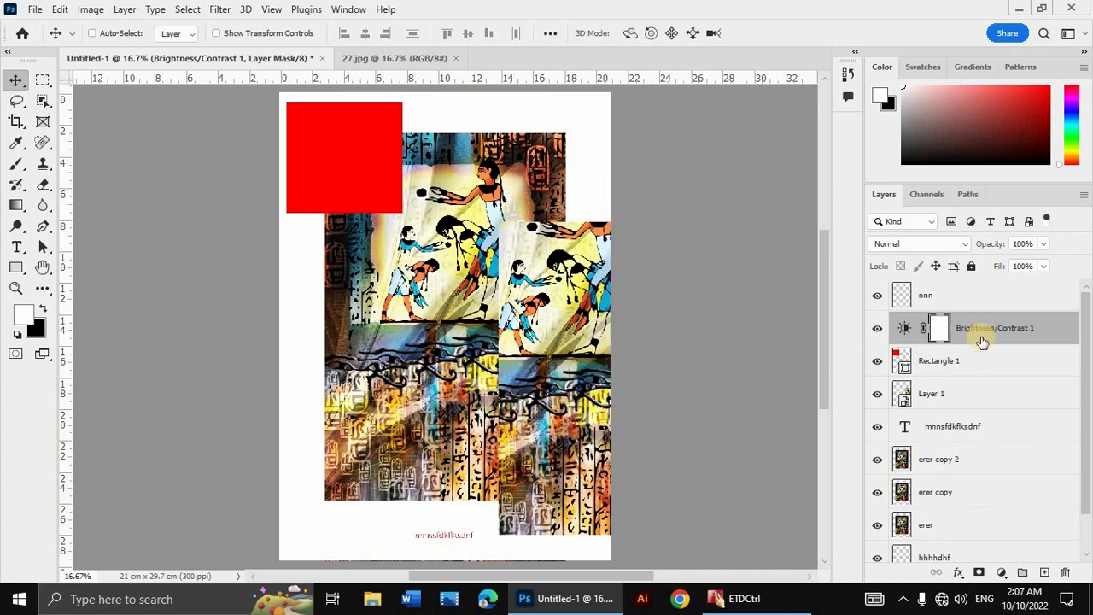
Step: Restack the layers with erer copy 2 directly above the text layer and erer copy directly above Layer 1
{"action": "scroll", "coordinate": [1030, 415], "scroll_direction": "down", "scroll_amount": 2}
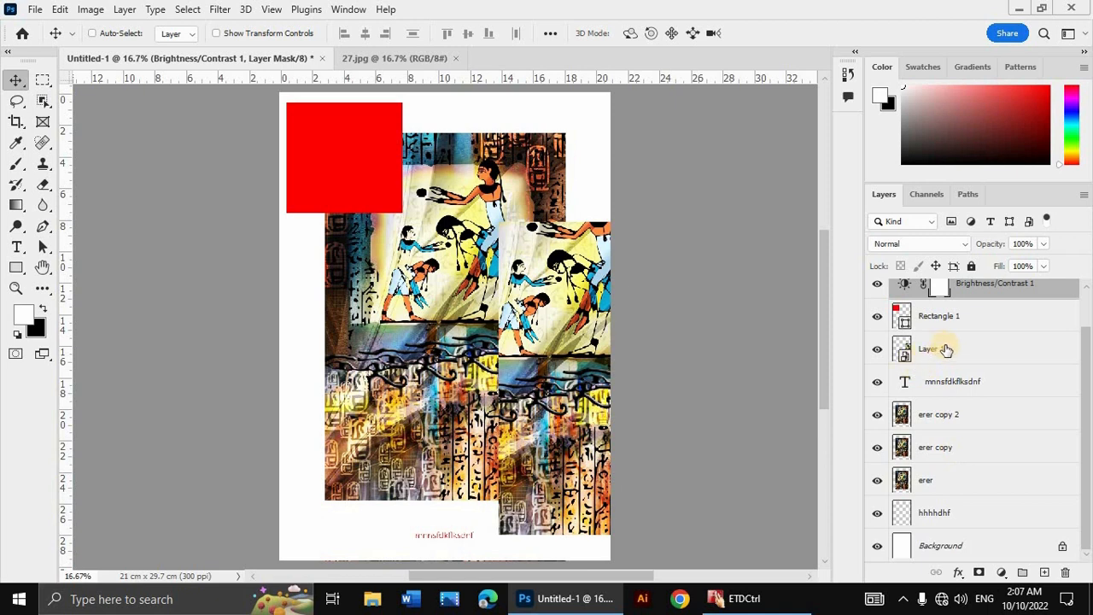
{"action": "scroll", "coordinate": [949, 387], "scroll_direction": "up", "scroll_amount": 1}
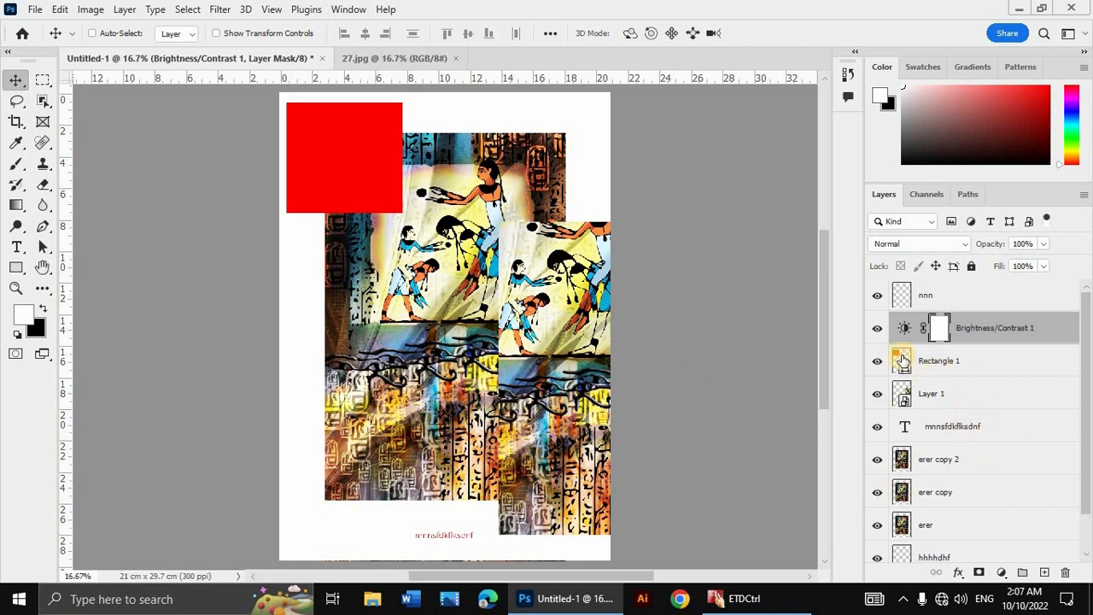
{"action": "left_click_drag", "start_coordinate": [961, 529], "coordinate": [949, 443]}
{"action": "left_click_drag", "start_coordinate": [954, 504], "coordinate": [944, 410]}
{"action": "left_click_drag", "start_coordinate": [982, 524], "coordinate": [971, 385]}
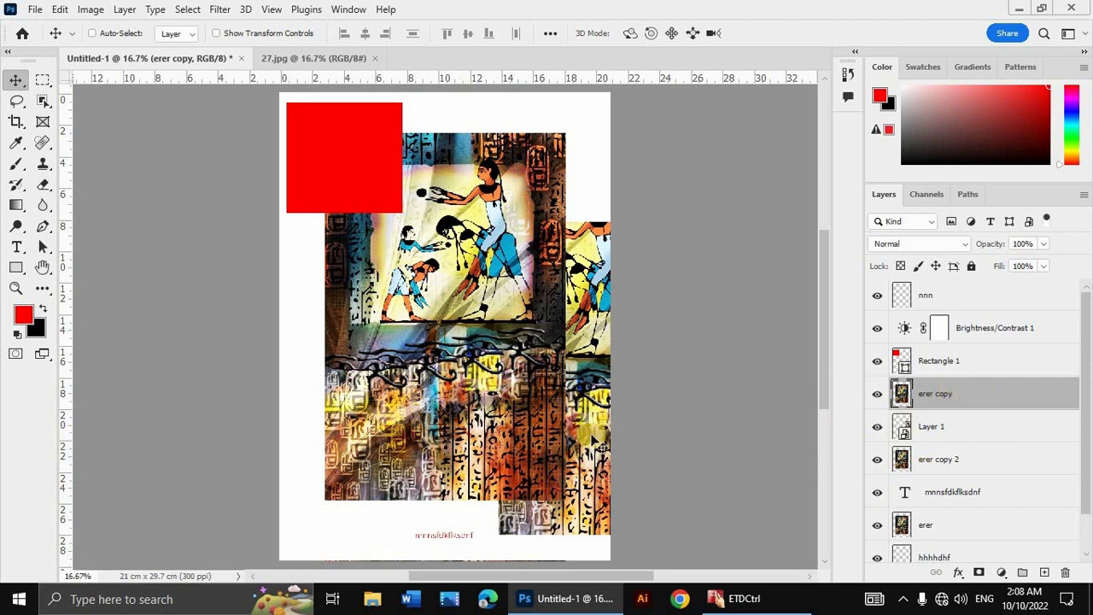
Step: Review the Arrange commands for the erer copy layer, and move that layer directly below erer
{"action": "left_click", "coordinate": [126, 10]}
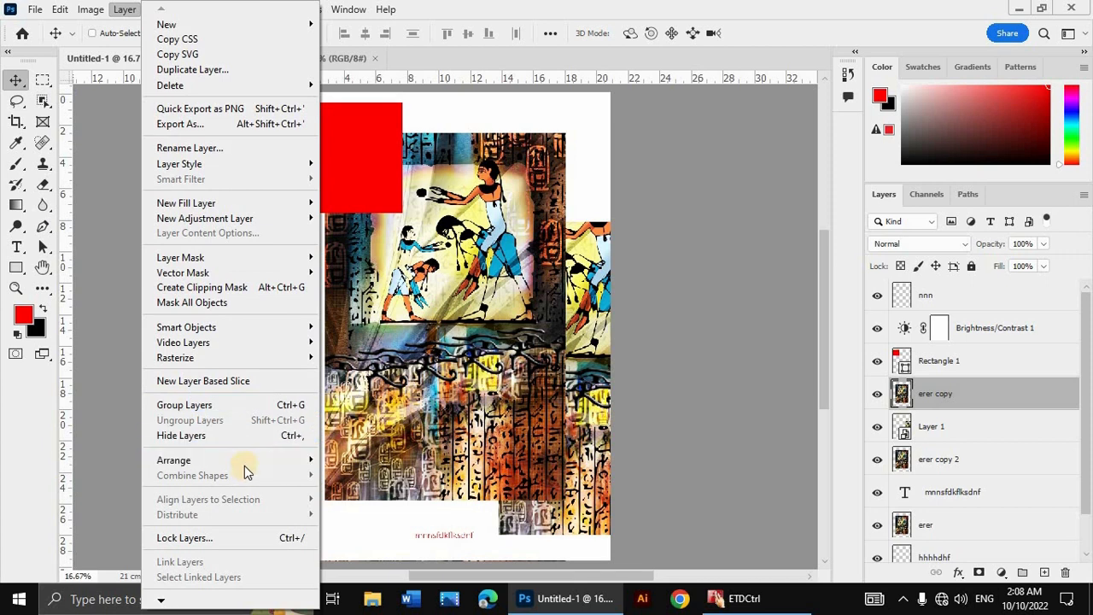
{"action": "mouse_move", "coordinate": [245, 465]}
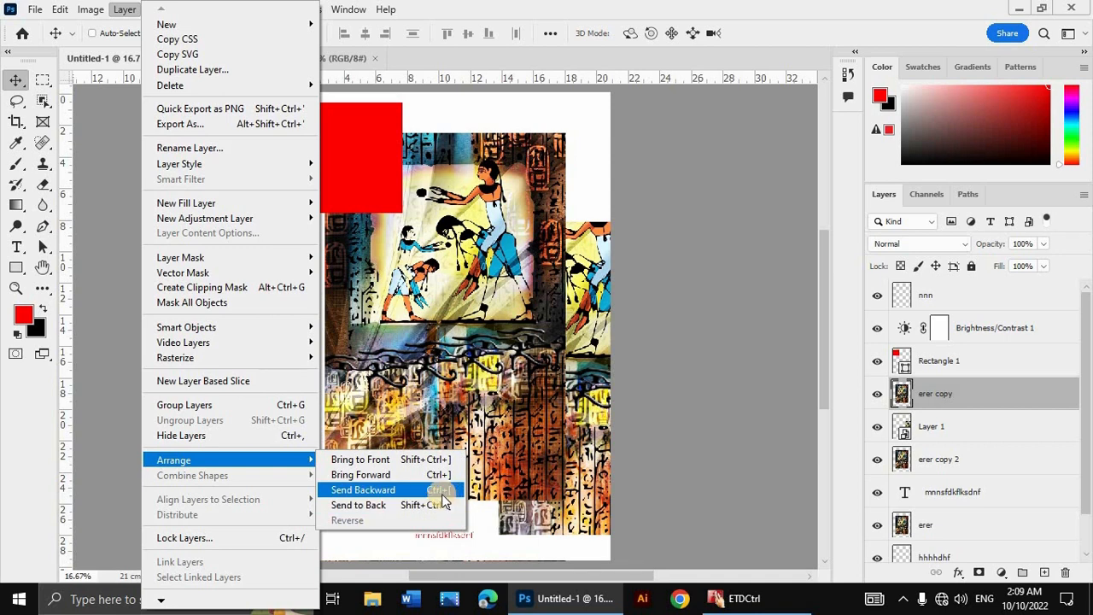
{"action": "left_click", "coordinate": [713, 338]}
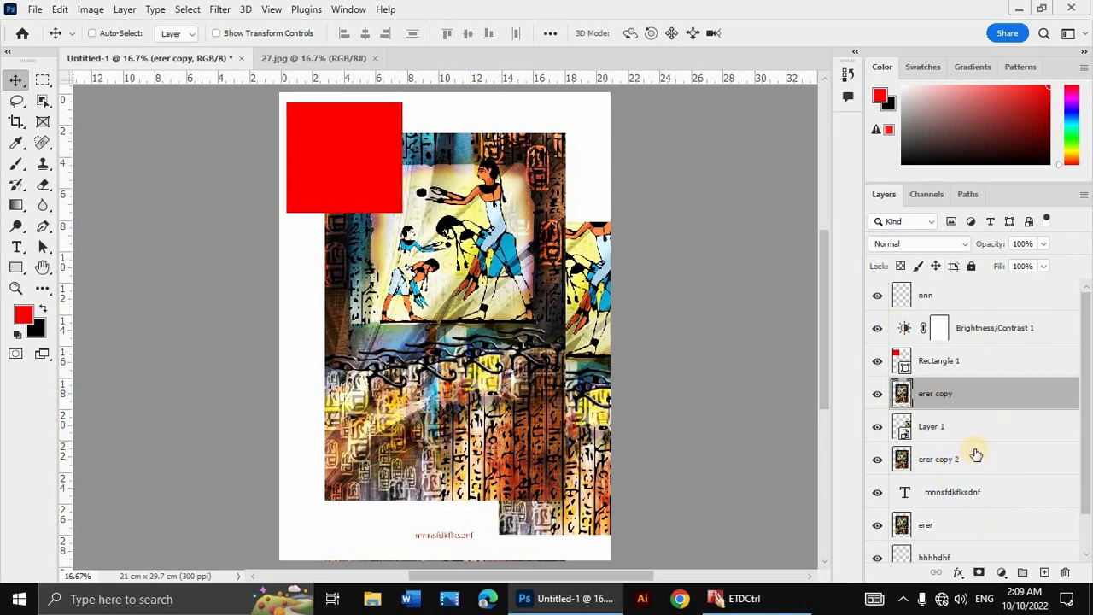
{"action": "left_click_drag", "start_coordinate": [979, 386], "coordinate": [989, 540]}
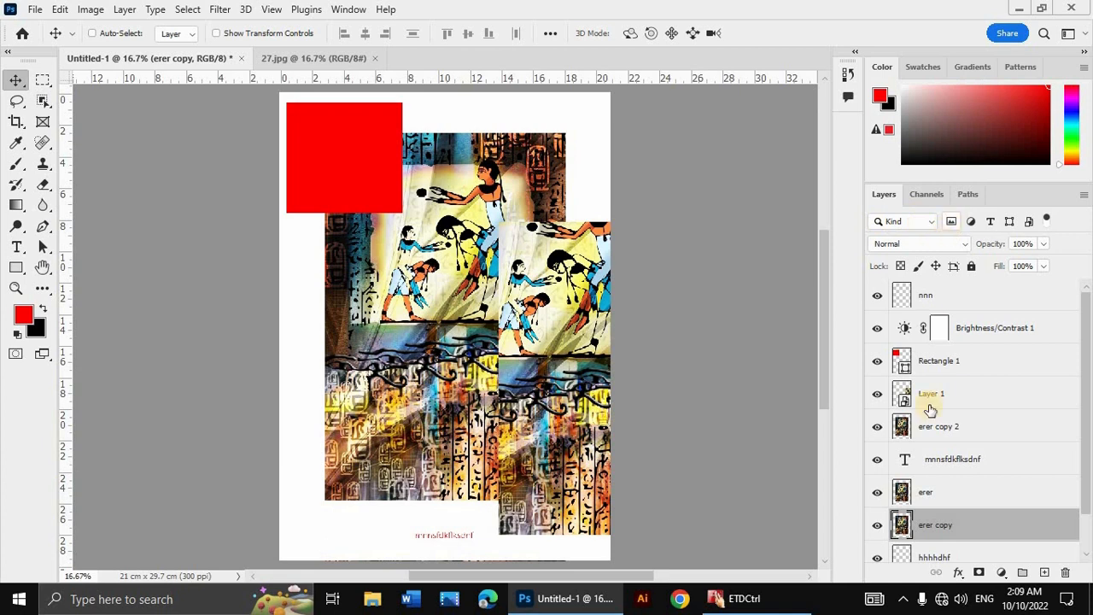
Step: Filter the layer list by pixel, adjustment, type and shape layers one kind at a time, clearing each filter
{"action": "left_click", "coordinate": [952, 223]}
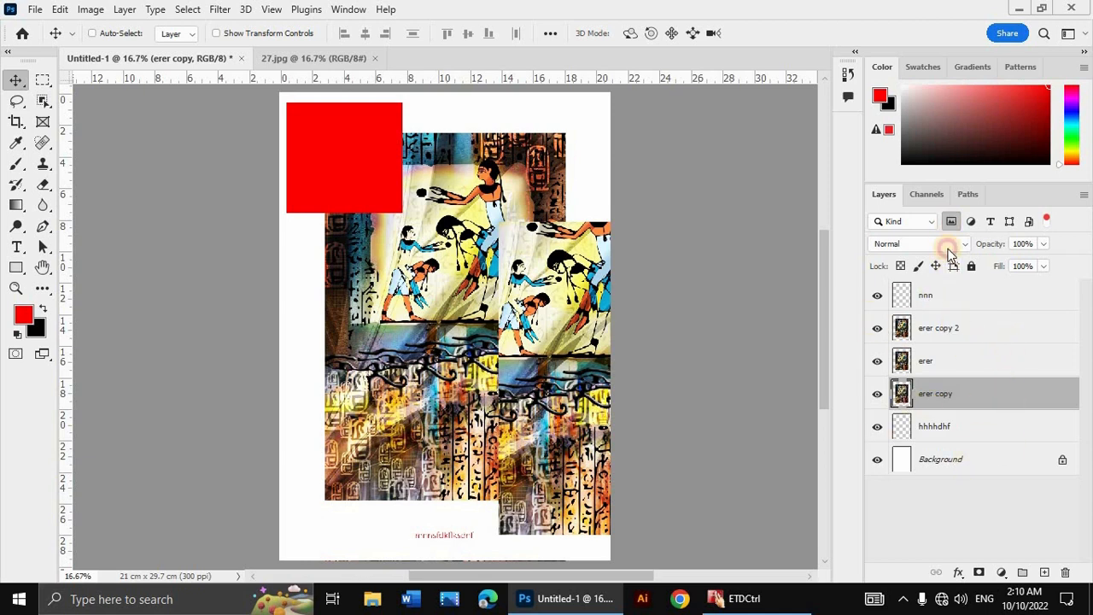
{"action": "left_click", "coordinate": [951, 222]}
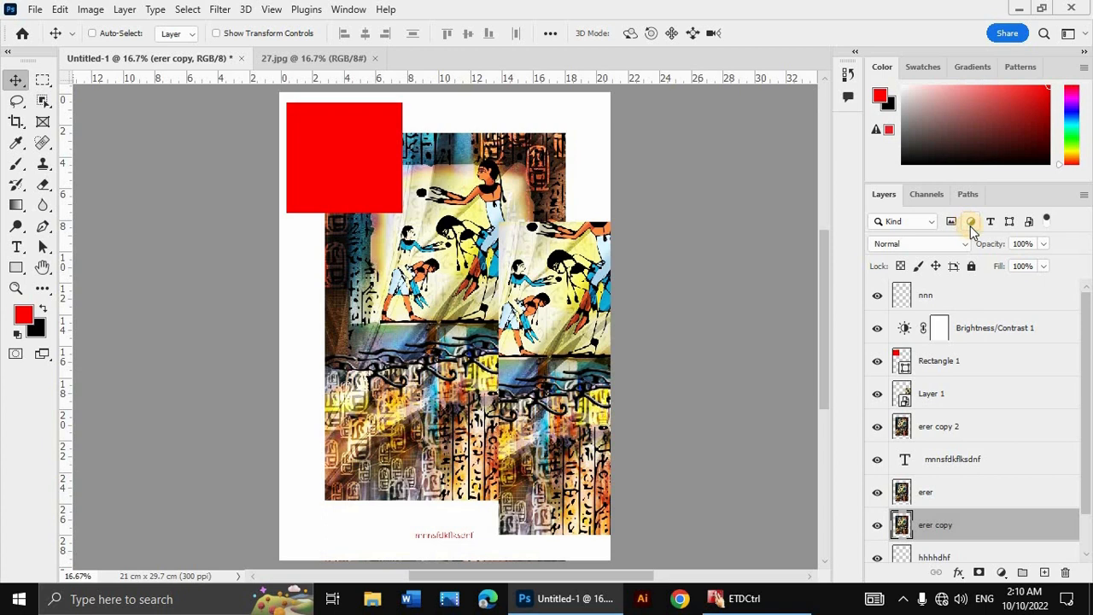
{"action": "left_click", "coordinate": [970, 224]}
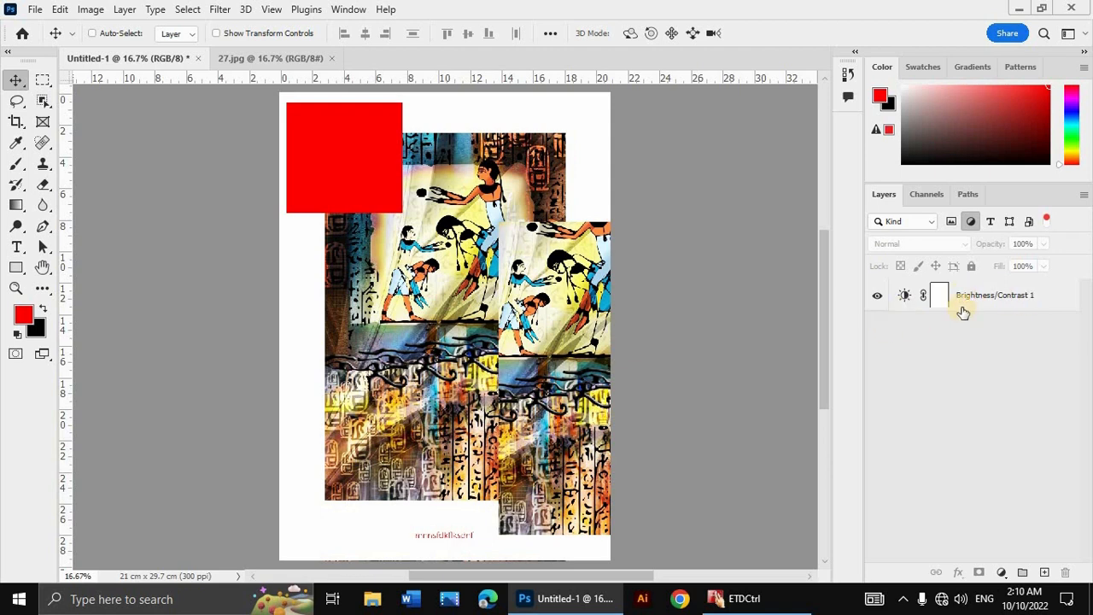
{"action": "left_click", "coordinate": [971, 221]}
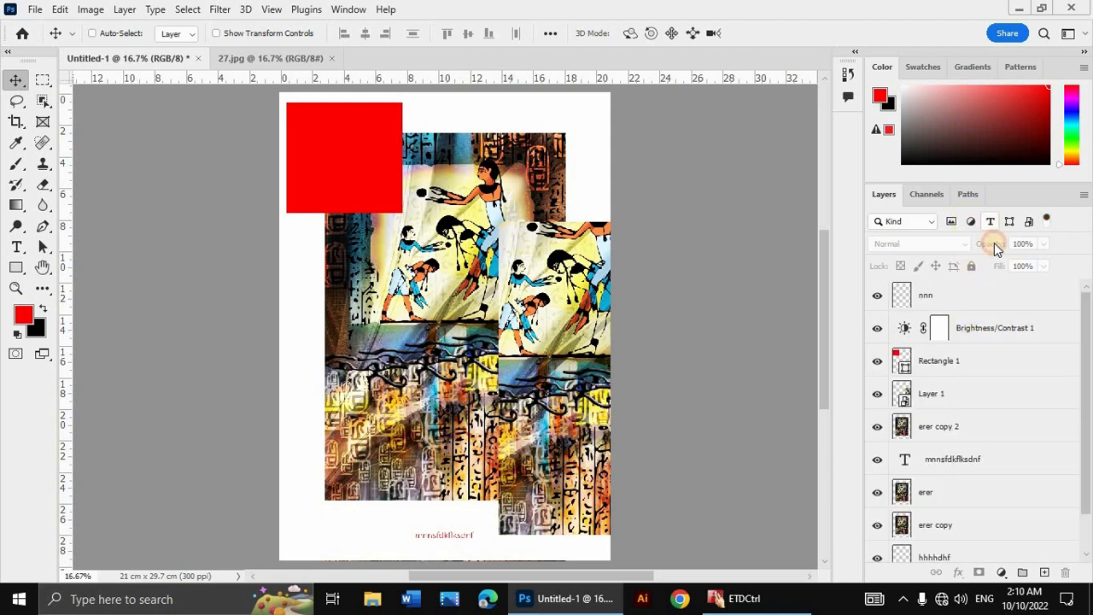
{"action": "left_click", "coordinate": [990, 221]}
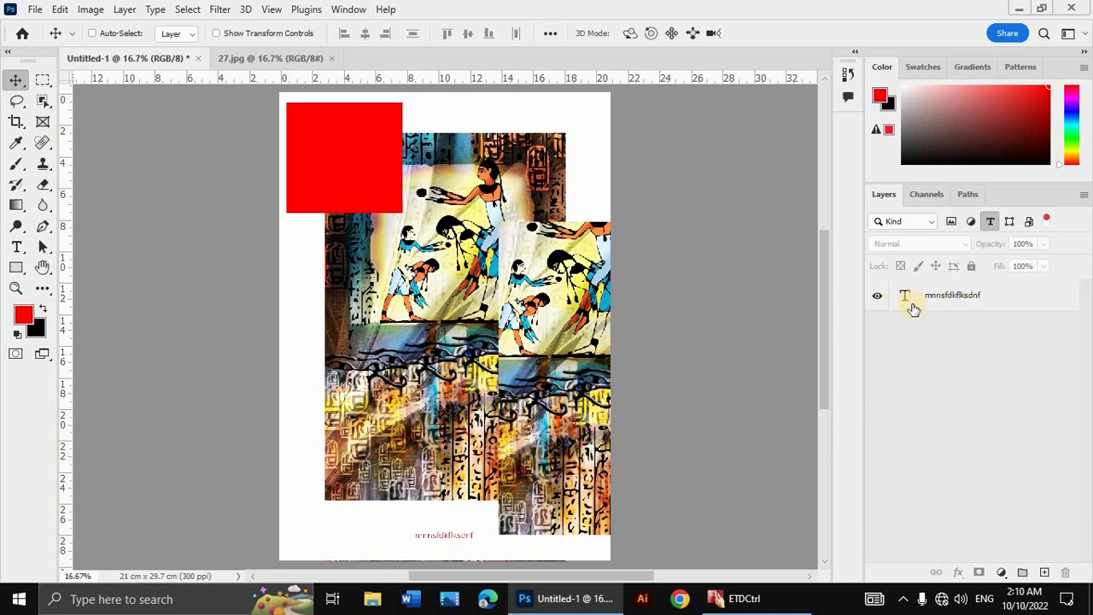
{"action": "left_click", "coordinate": [991, 223]}
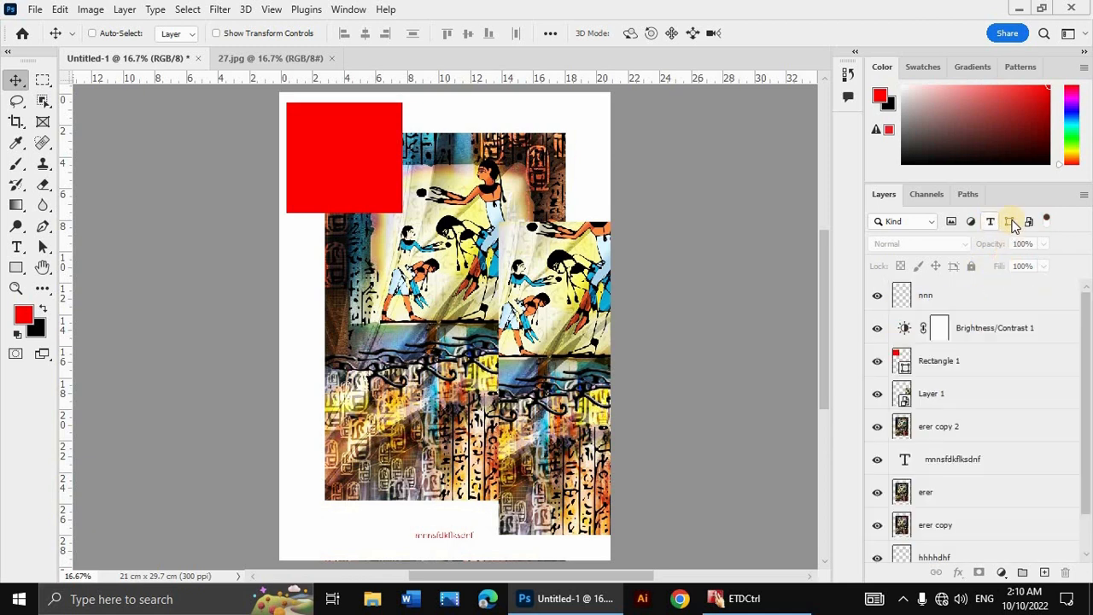
{"action": "left_click", "coordinate": [1009, 222]}
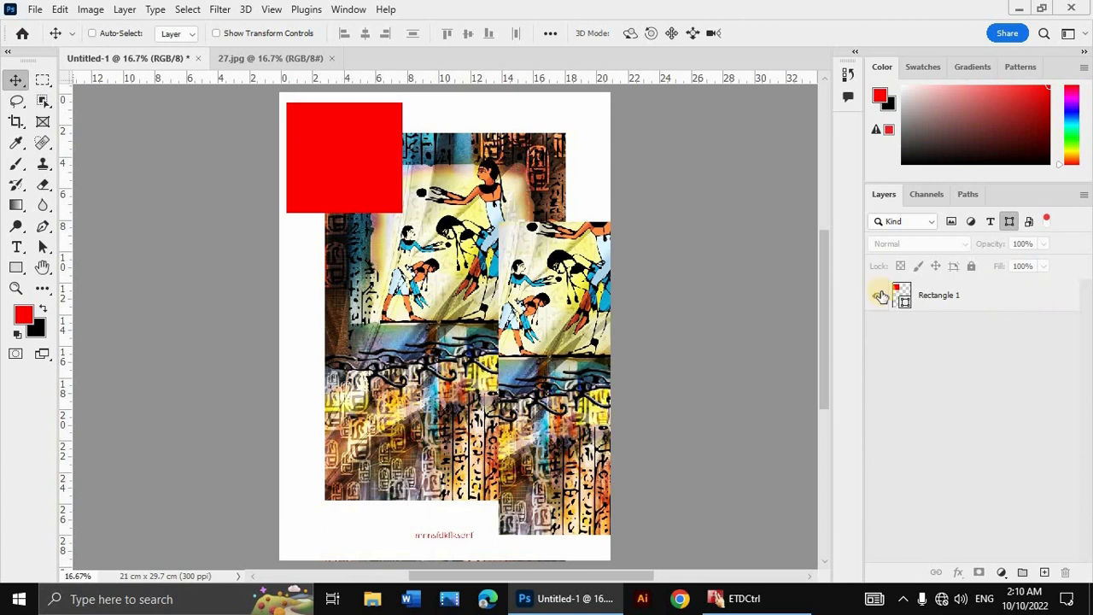
{"action": "left_click", "coordinate": [1010, 222]}
Step: Filter the layer list by smart objects, by smart objects with adjustment layers, and by adjustment with shape layers, and clear all filters
{"action": "left_click", "coordinate": [1031, 222]}
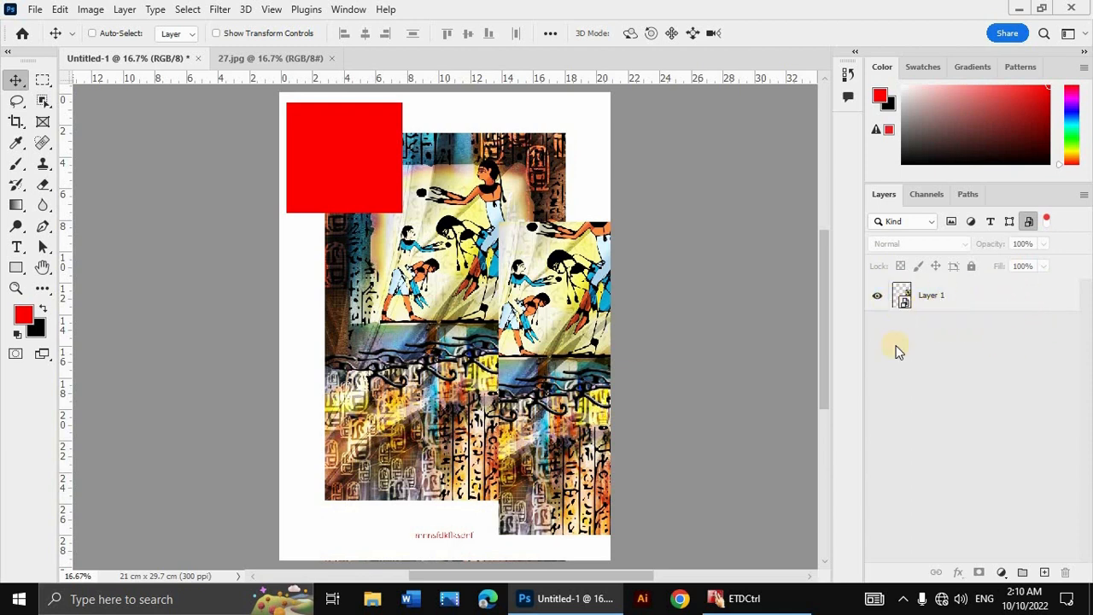
{"action": "left_click", "coordinate": [990, 222]}
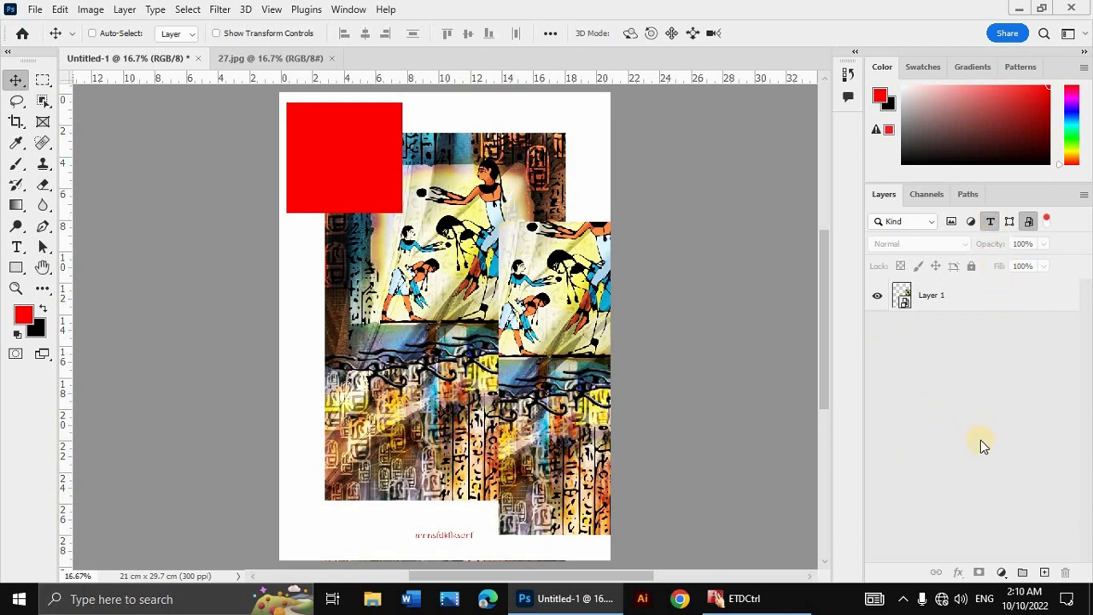
{"action": "left_click", "coordinate": [990, 225]}
{"action": "left_click", "coordinate": [970, 224]}
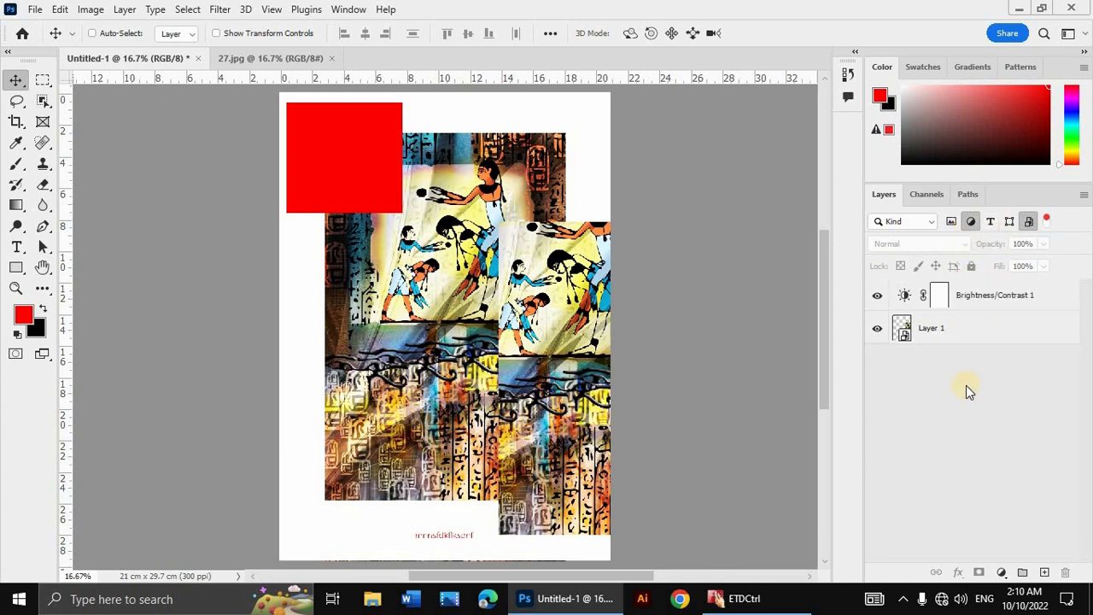
{"action": "left_click", "coordinate": [1030, 223]}
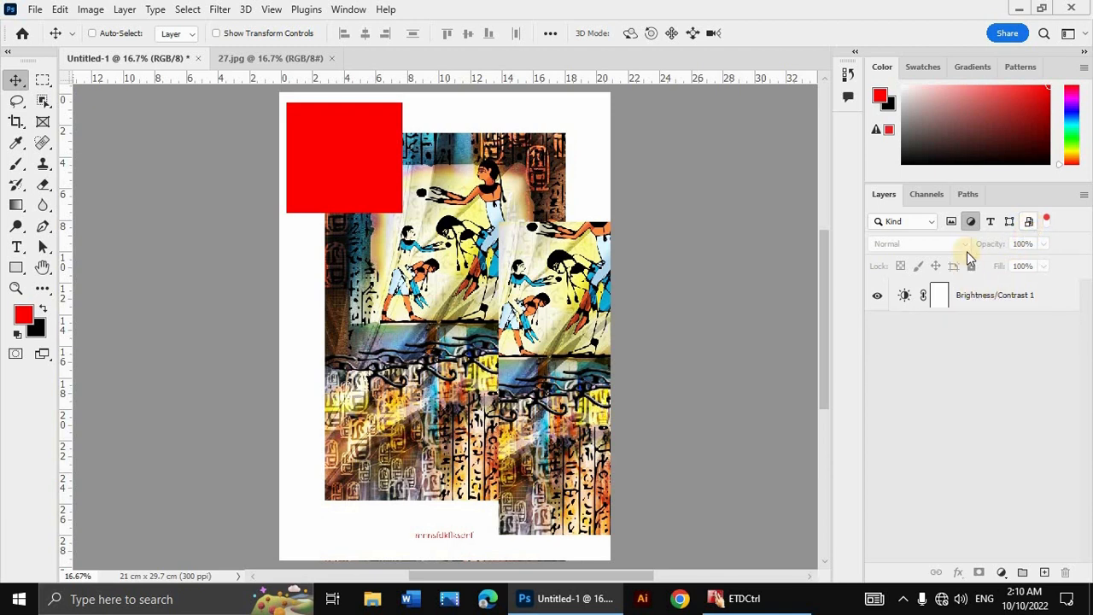
{"action": "left_click", "coordinate": [1009, 221]}
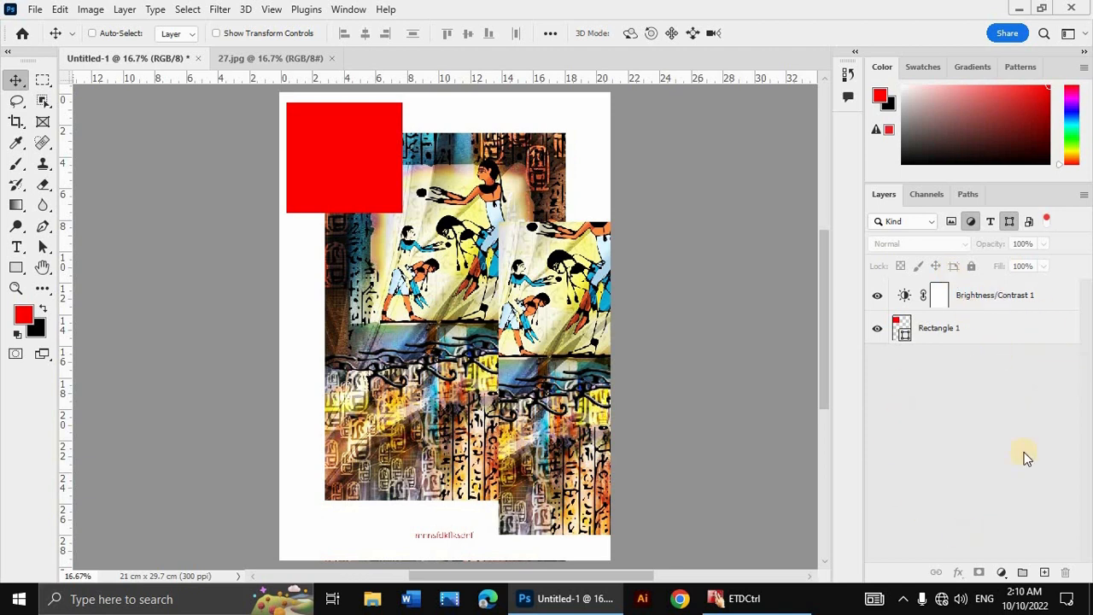
{"action": "left_click", "coordinate": [967, 223]}
{"action": "left_click", "coordinate": [970, 221]}
{"action": "left_click", "coordinate": [1010, 222]}
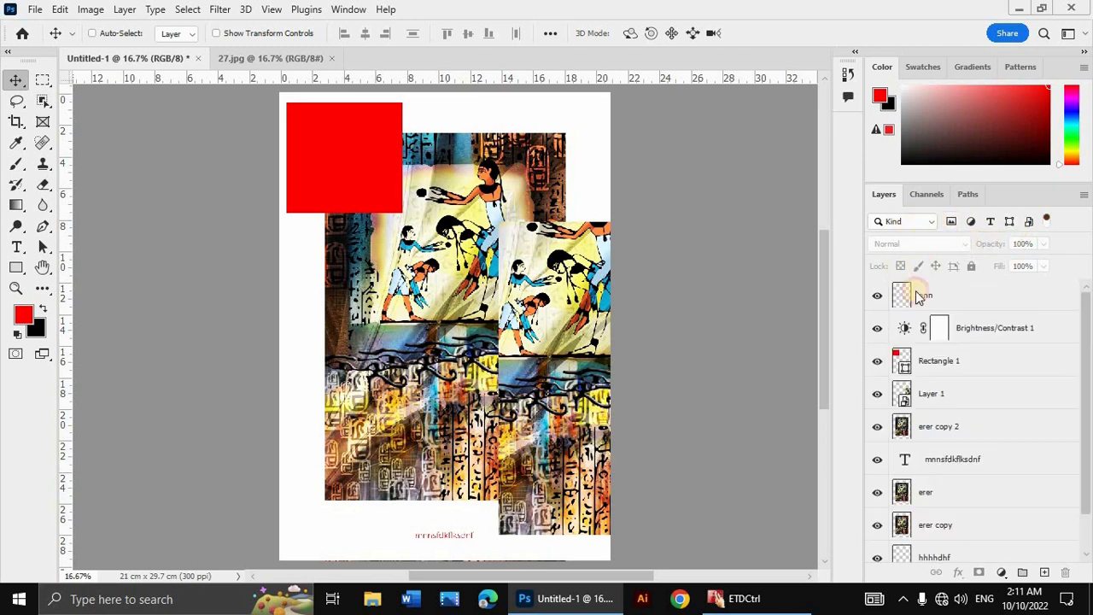
Step: Switch the layer list filter to Name and review the layers and the other available filter types
{"action": "left_click", "coordinate": [904, 221]}
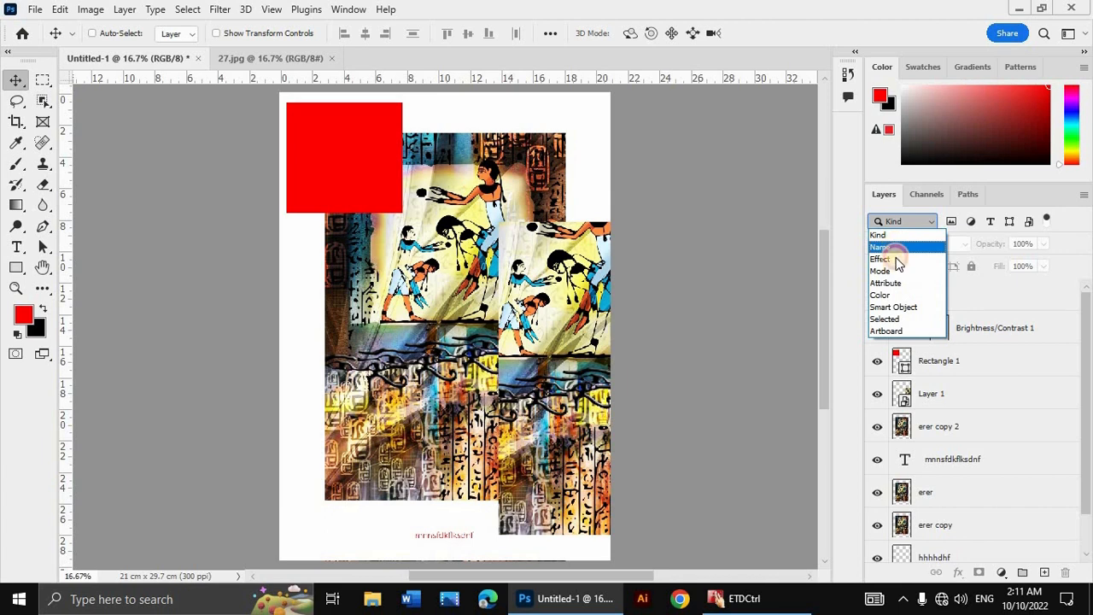
{"action": "left_click", "coordinate": [893, 247]}
{"action": "left_click", "coordinate": [971, 220]}
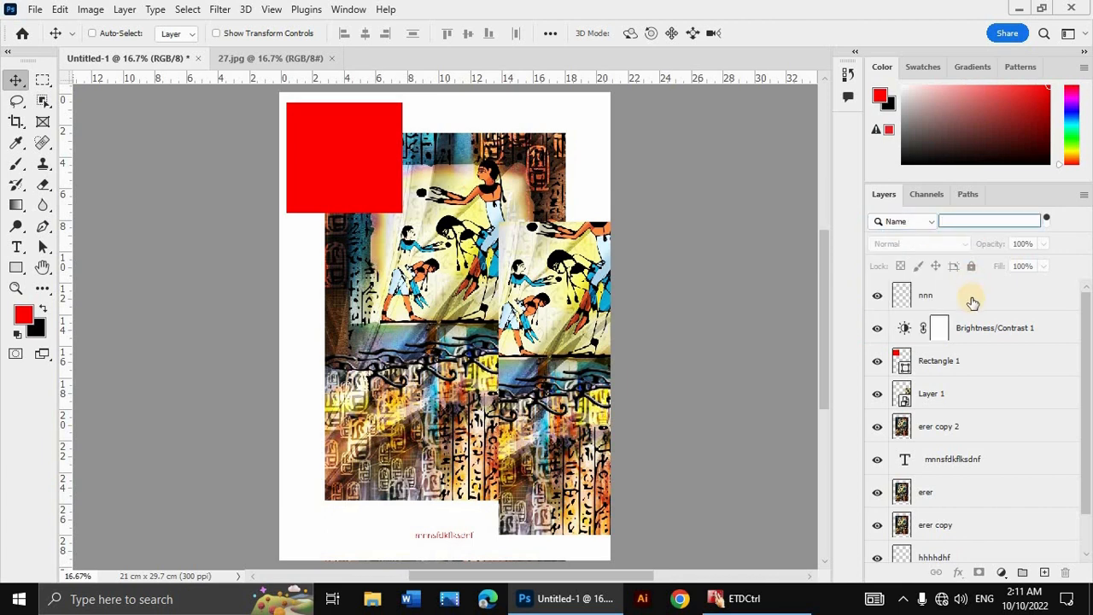
{"action": "scroll", "coordinate": [962, 453], "scroll_direction": "down", "scroll_amount": 1}
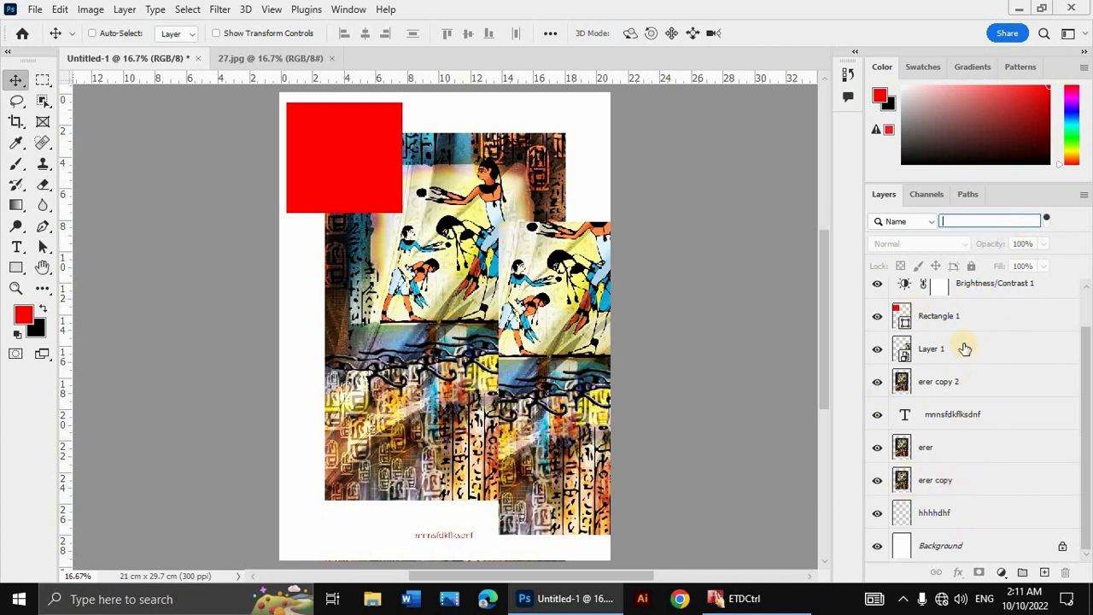
{"action": "left_click", "coordinate": [926, 224]}
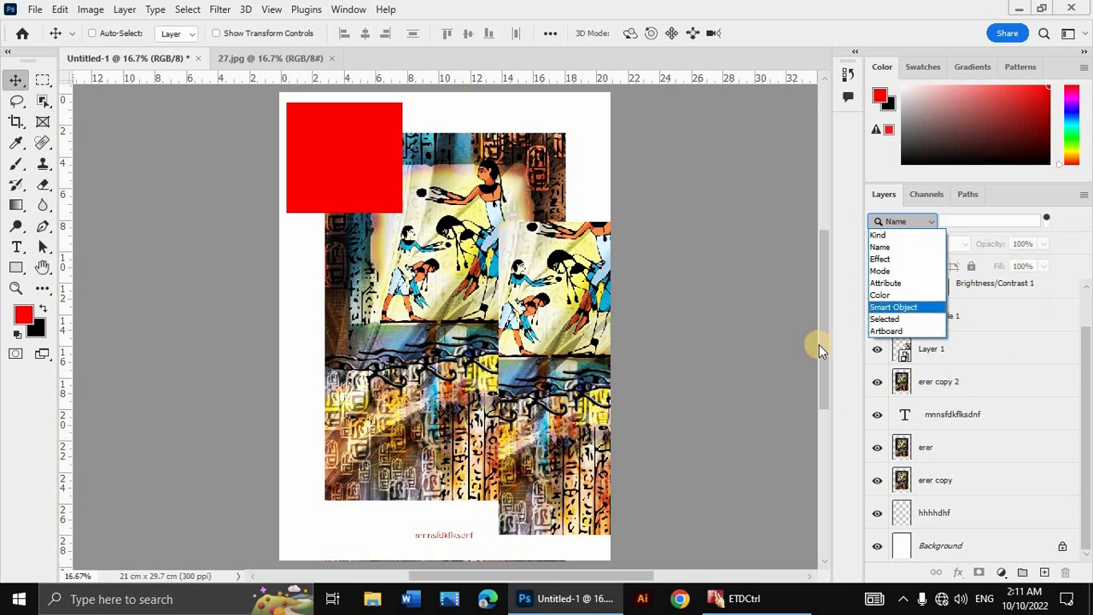
{"action": "left_click", "coordinate": [915, 219]}
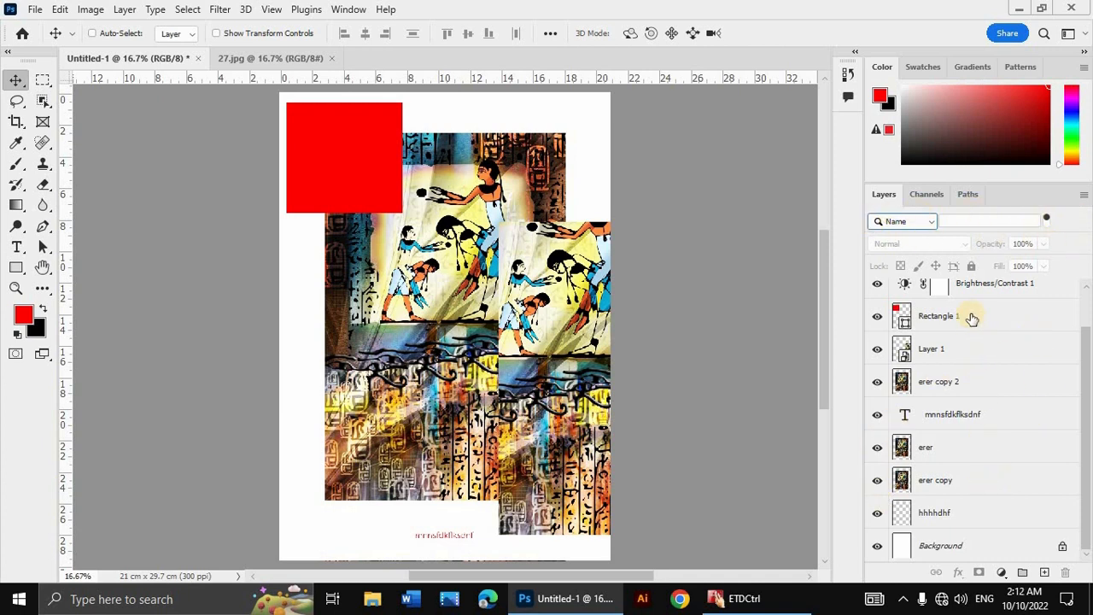
Step: Try the Lighten blend mode on the erer copy 2 layer and return it to Normal
{"action": "left_click", "coordinate": [978, 395]}
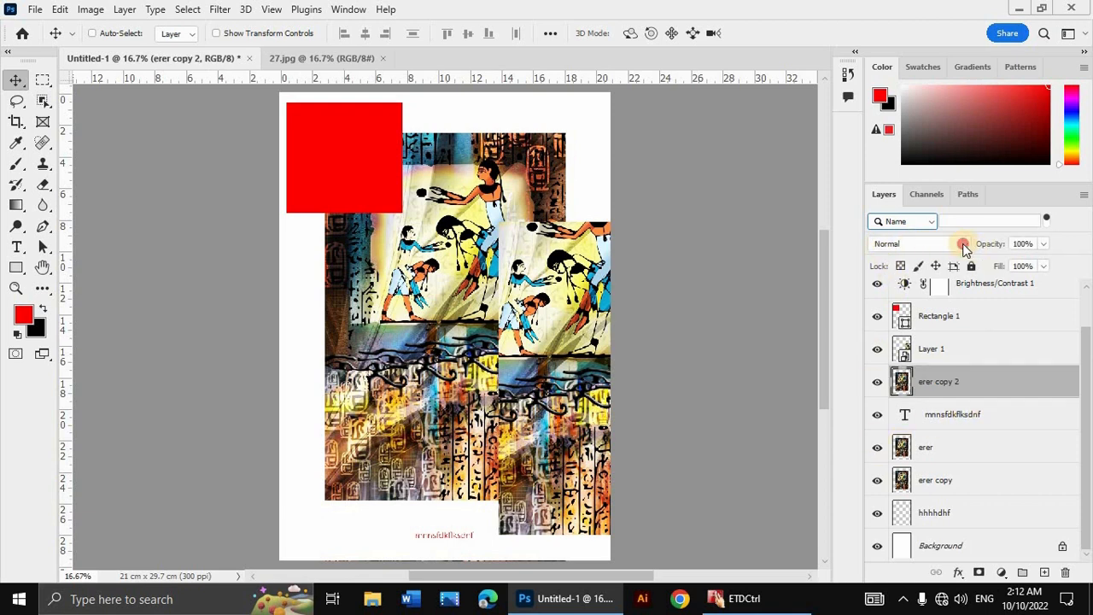
{"action": "left_click", "coordinate": [962, 244]}
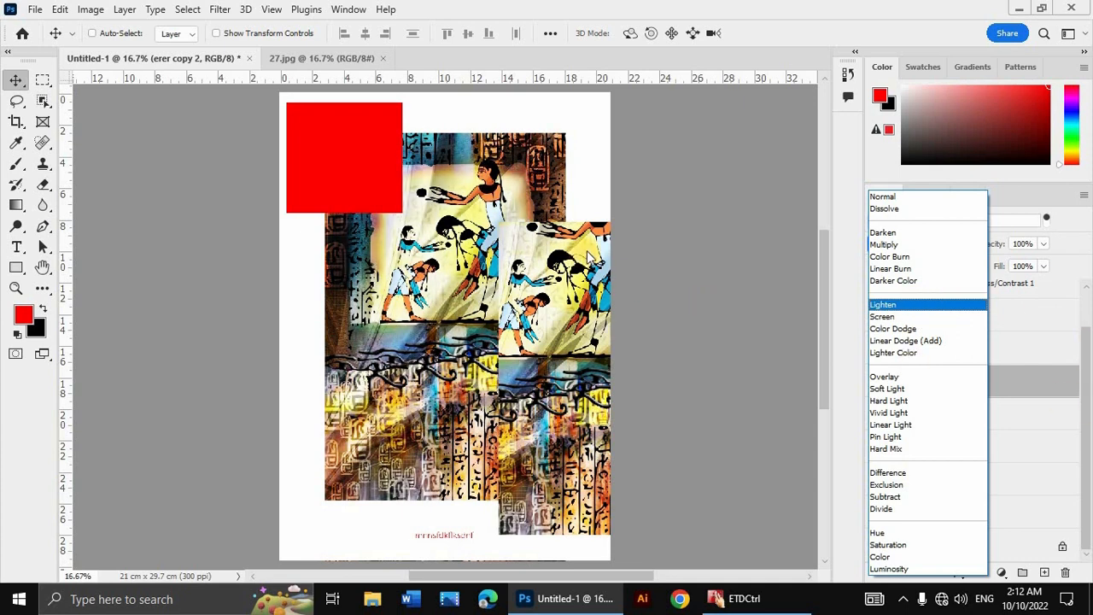
{"action": "left_click", "coordinate": [931, 304]}
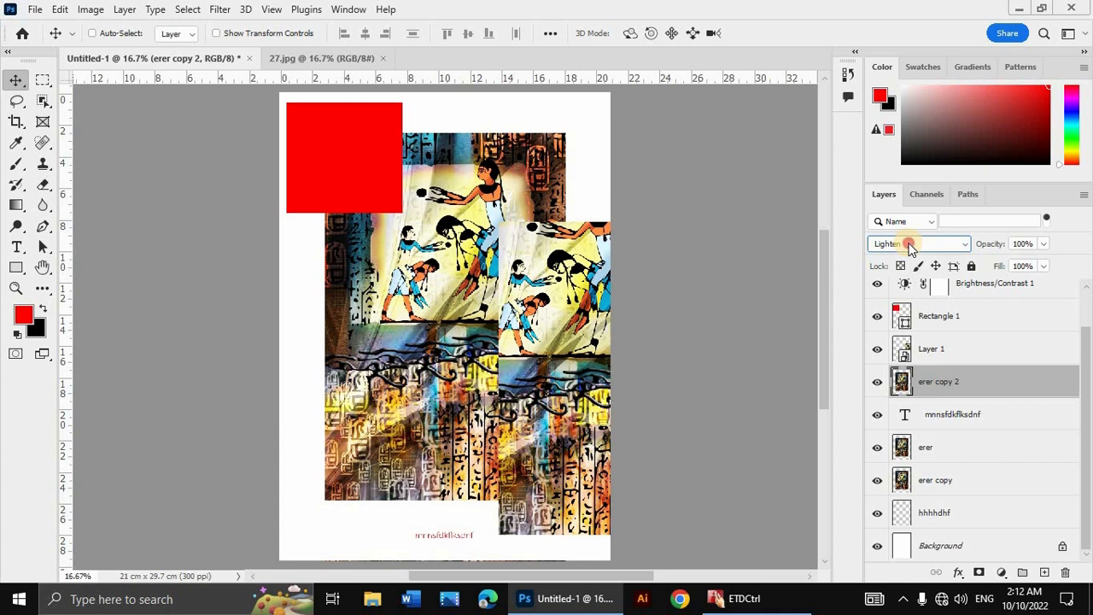
{"action": "left_click", "coordinate": [910, 244]}
{"action": "left_click", "coordinate": [888, 197]}
Step: Lower the opacity of erer copy 2 to 20% and delete the erer and erer copy layers
{"action": "left_click", "coordinate": [1044, 244]}
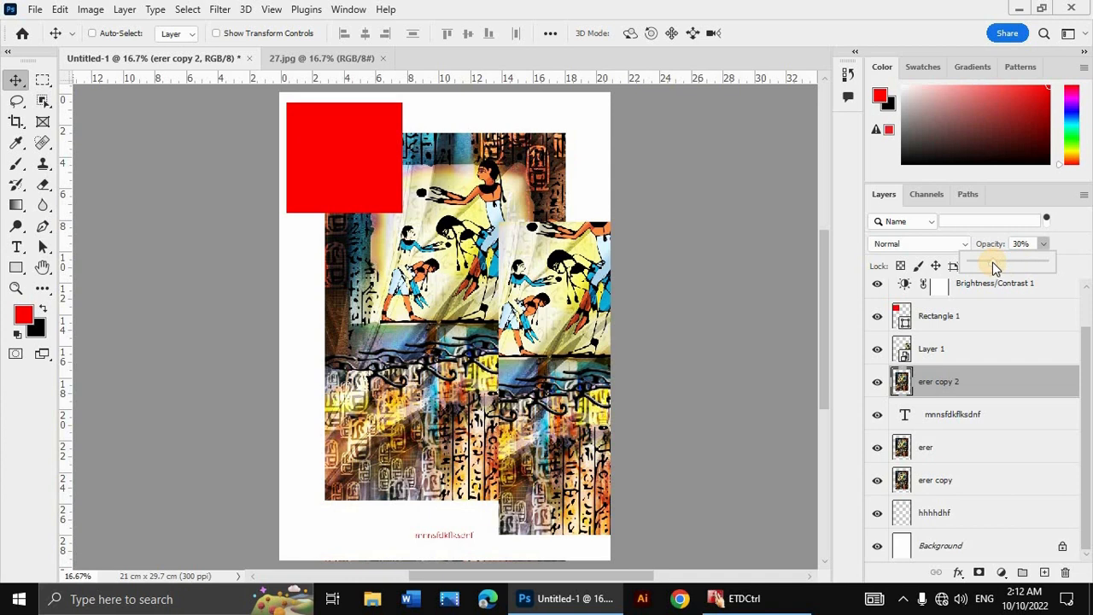
{"action": "mouse_move", "coordinate": [993, 267]}
{"action": "left_mouse_down"}
{"action": "mouse_move", "coordinate": [979, 268]}
{"action": "mouse_move", "coordinate": [997, 258]}
{"action": "mouse_move", "coordinate": [986, 262]}
{"action": "left_mouse_up"}
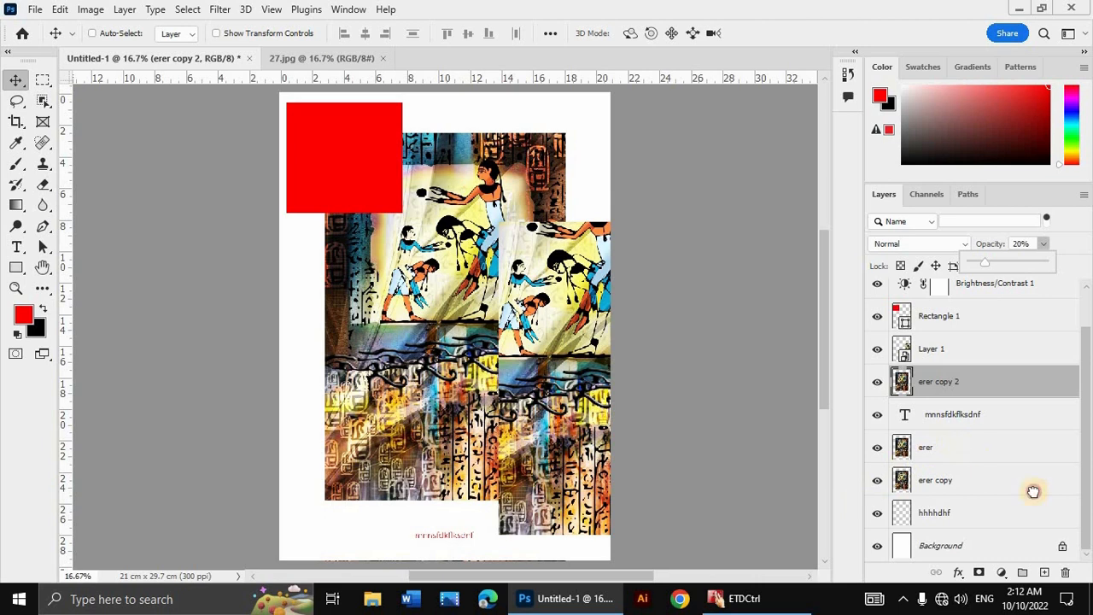
{"action": "left_click_drag", "start_coordinate": [1033, 492], "coordinate": [1069, 579]}
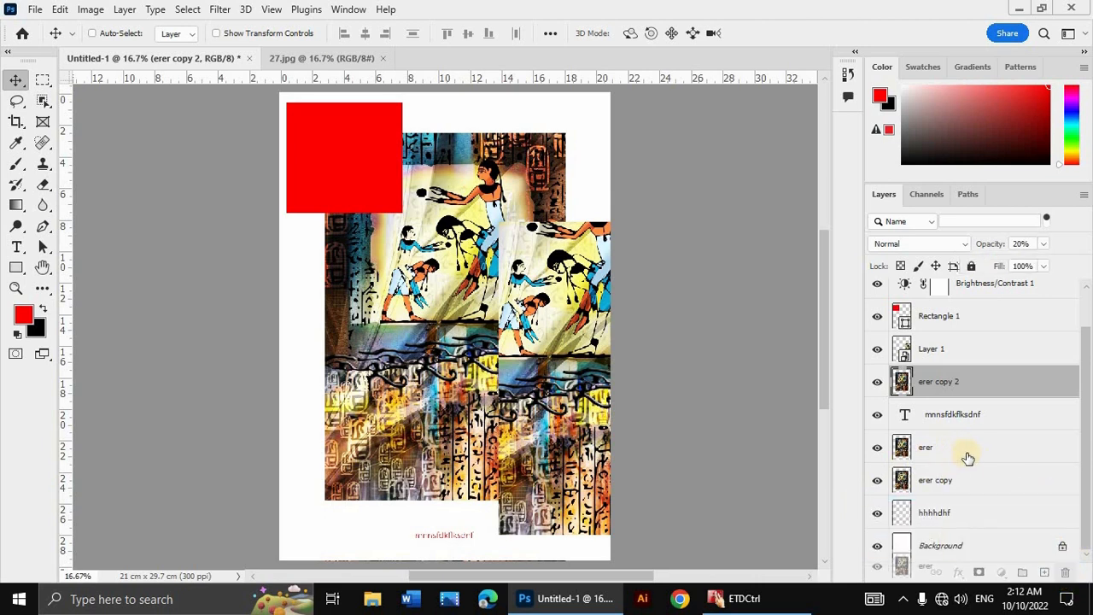
{"action": "left_click_drag", "start_coordinate": [973, 475], "coordinate": [1065, 576]}
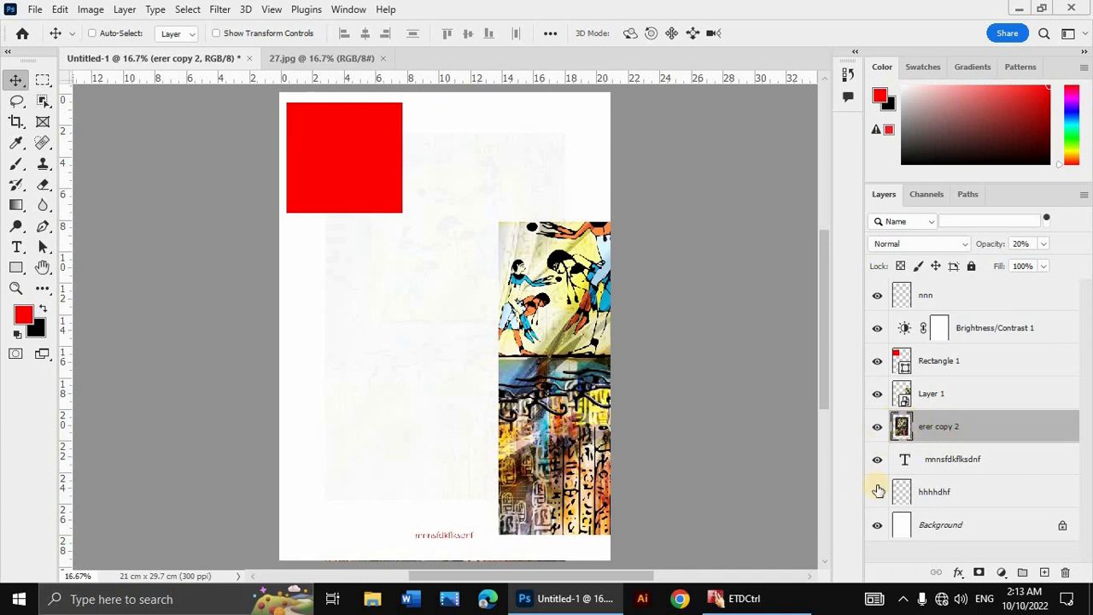
Step: Raise the opacity of the erer copy 2 layer to 73%
{"action": "left_click", "coordinate": [1043, 265]}
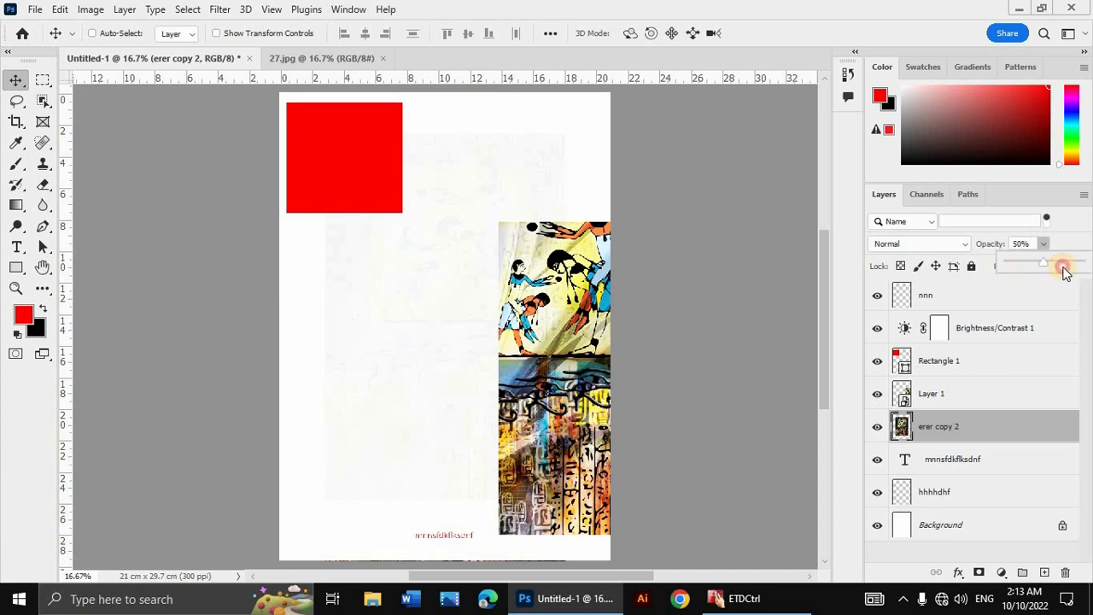
{"action": "left_click", "coordinate": [1064, 264]}
{"action": "left_click", "coordinate": [1083, 262]}
{"action": "mouse_move", "coordinate": [1049, 263]}
{"action": "left_mouse_down"}
{"action": "mouse_move", "coordinate": [1091, 255]}
{"action": "mouse_move", "coordinate": [1064, 266]}
{"action": "left_mouse_up"}
{"action": "left_click", "coordinate": [956, 430]}
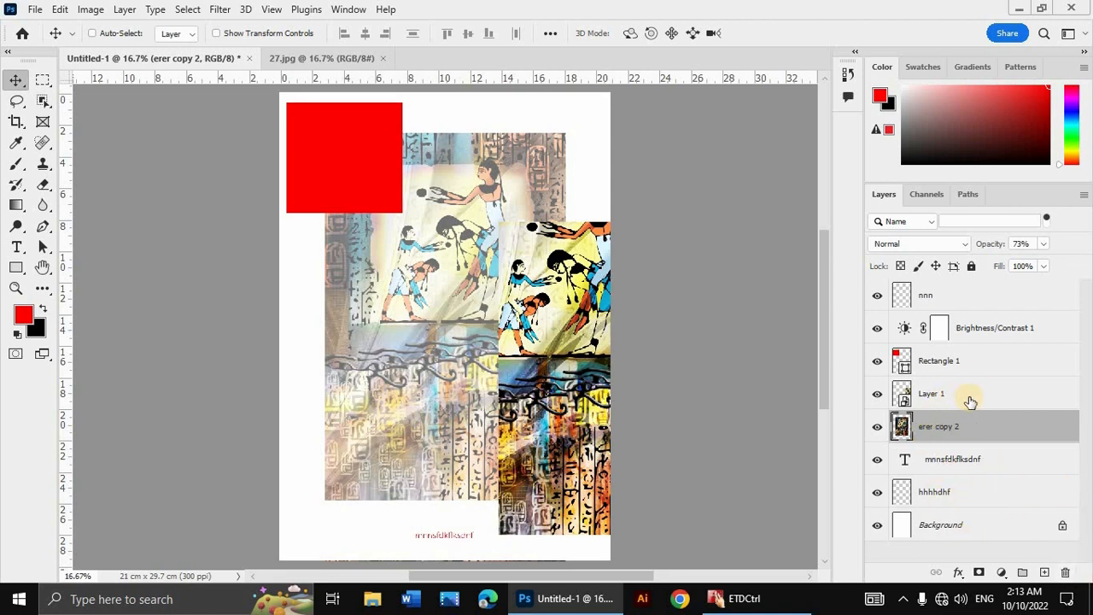
Step: Delete Layer 1 and undo it, and delete erer copy 2 and undo that as well
{"action": "left_click_drag", "start_coordinate": [978, 396], "coordinate": [1067, 571]}
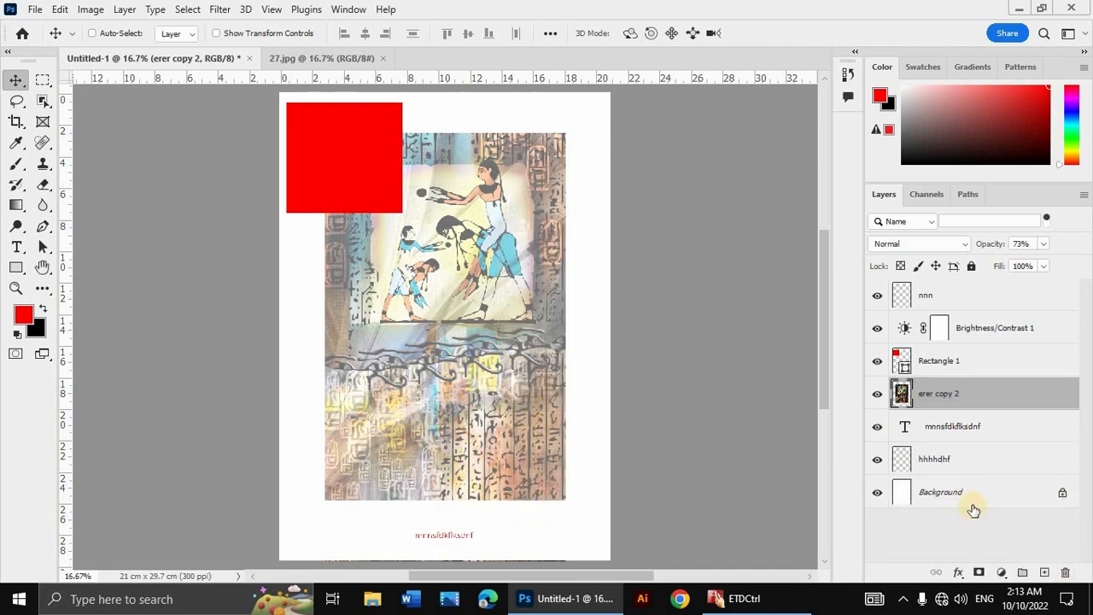
{"action": "key", "text": "ctrl+z"}
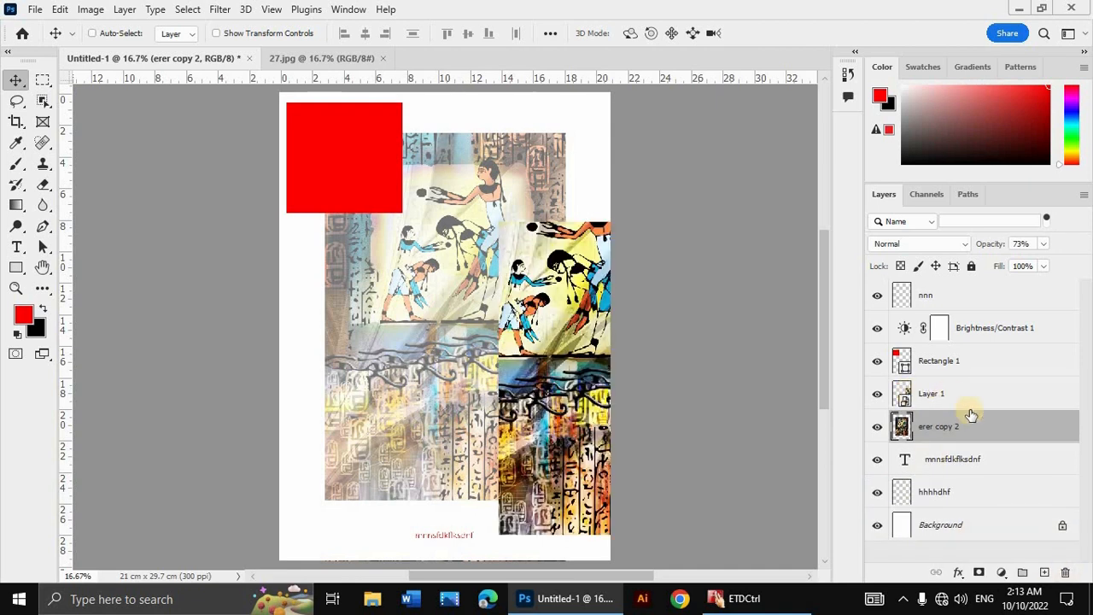
{"action": "key", "text": "Delete"}
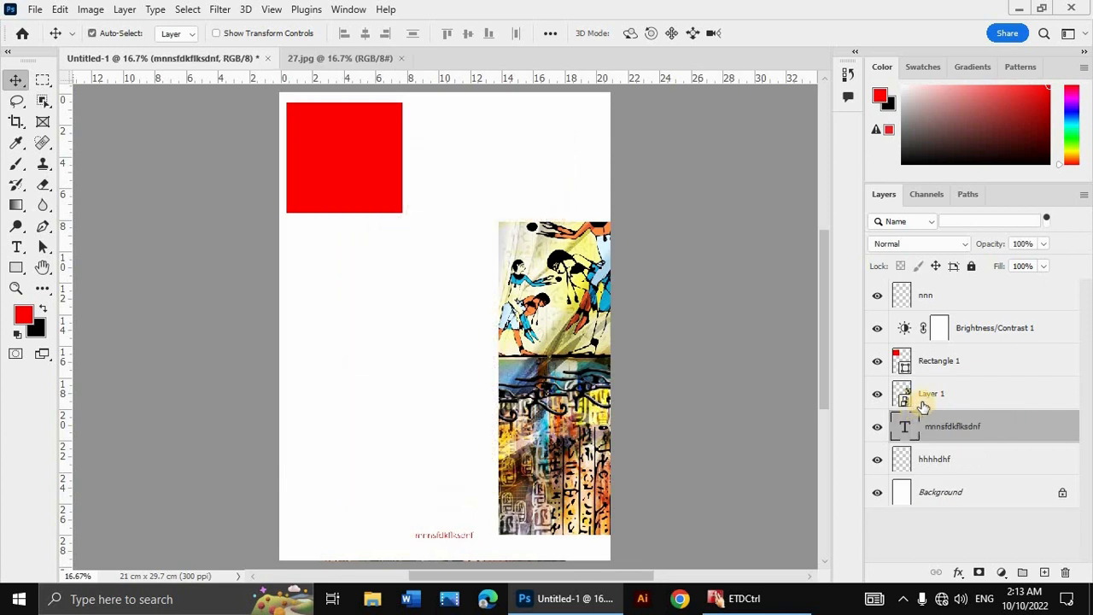
{"action": "key", "text": "ctrl+z"}
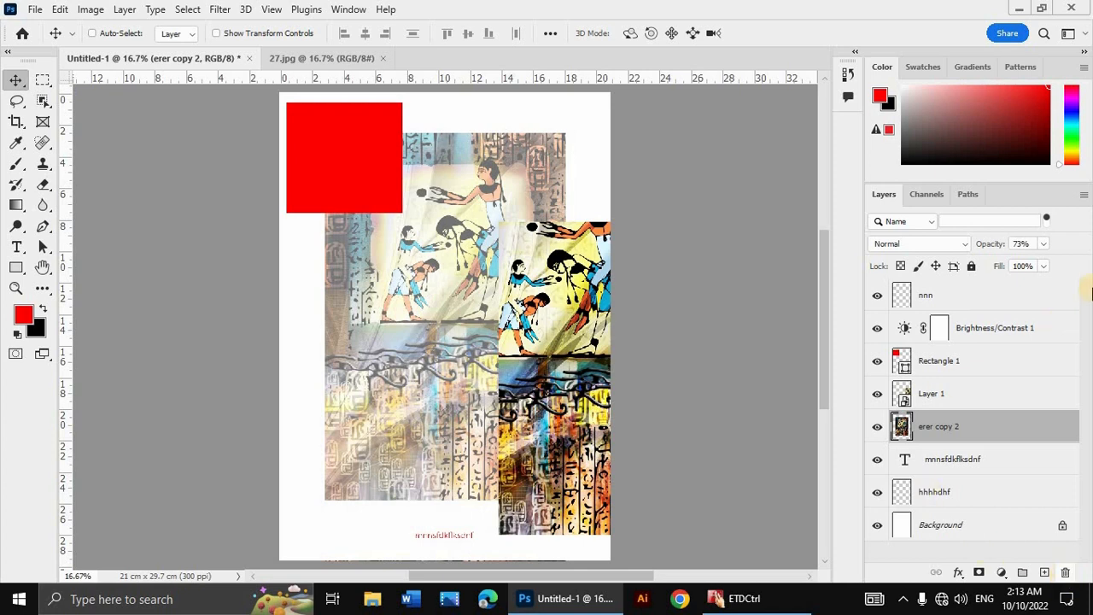
Step: Review the available layer commands, and request deletion of the erer copy 2 layer but decline the confirmation
{"action": "left_click", "coordinate": [1087, 199]}
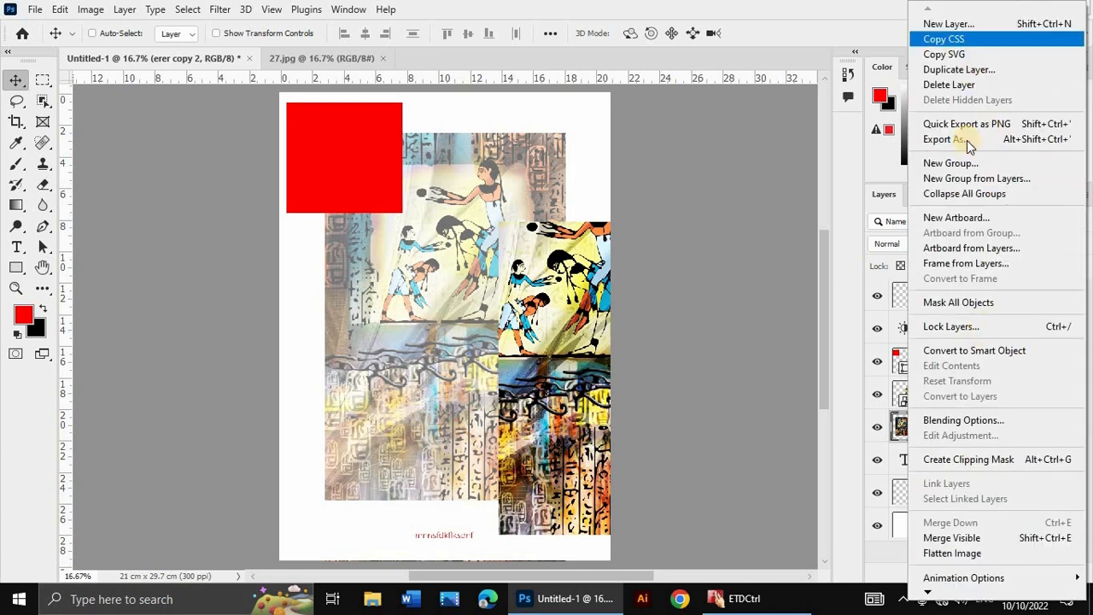
{"action": "left_click", "coordinate": [128, 12]}
{"action": "left_click", "coordinate": [126, 11]}
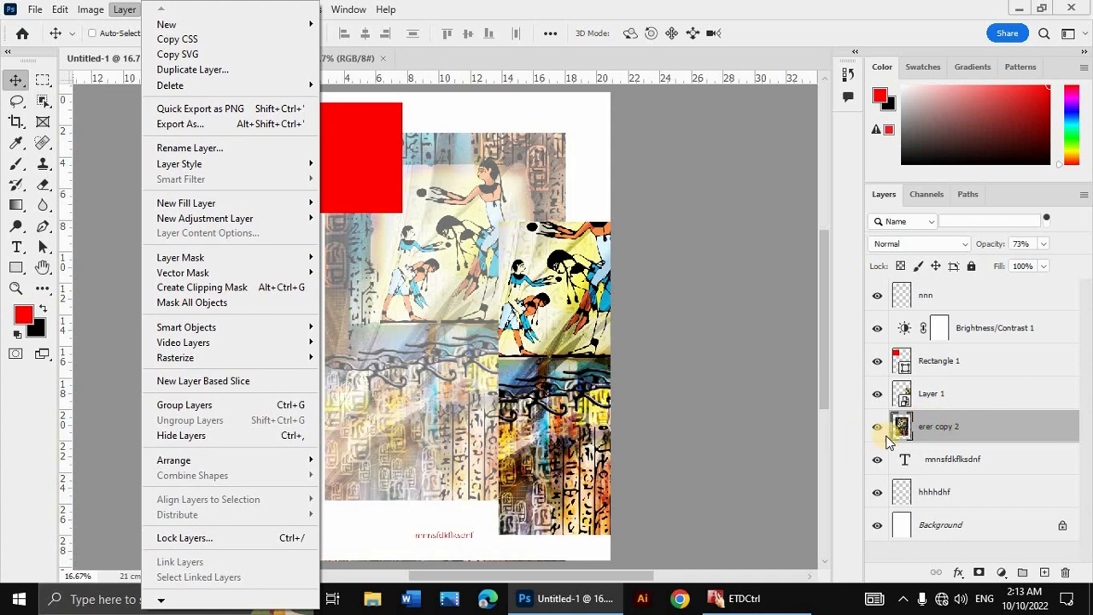
{"action": "left_click", "coordinate": [991, 426]}
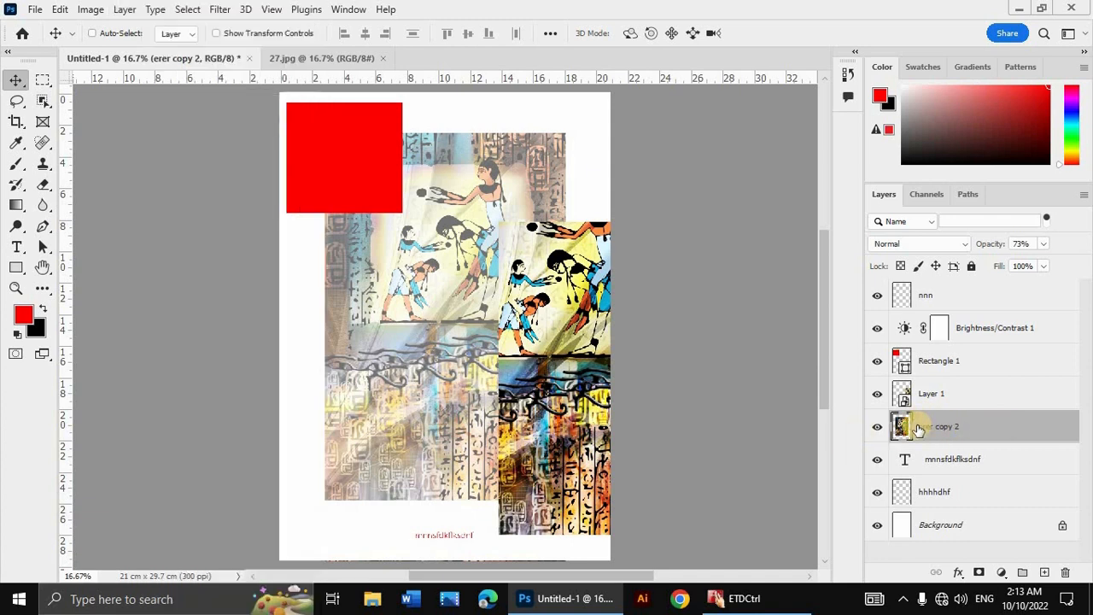
{"action": "left_click", "coordinate": [1064, 574]}
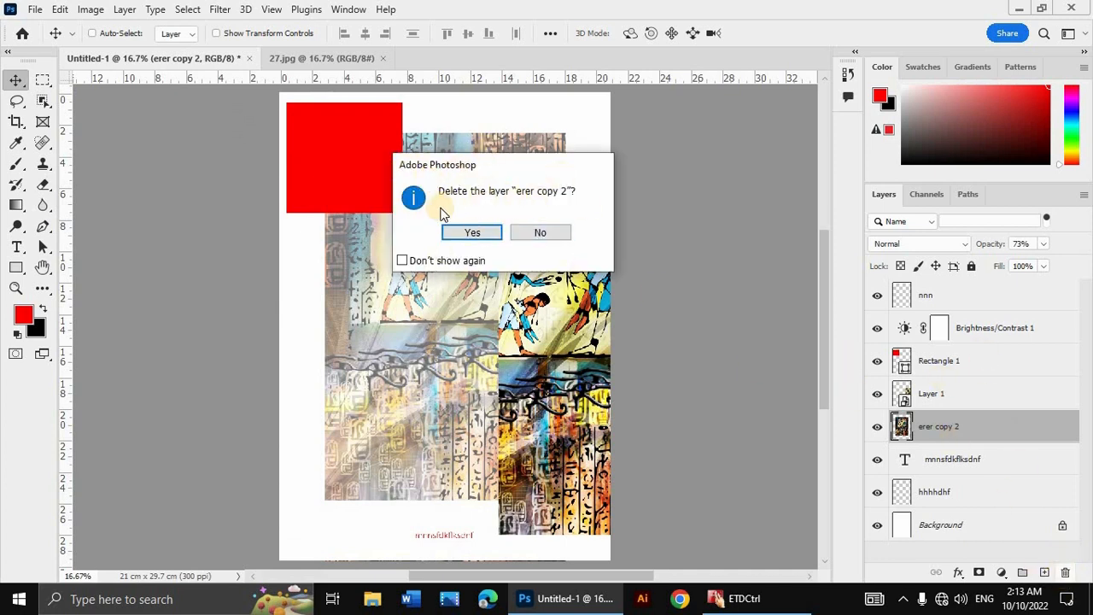
{"action": "left_click", "coordinate": [540, 238]}
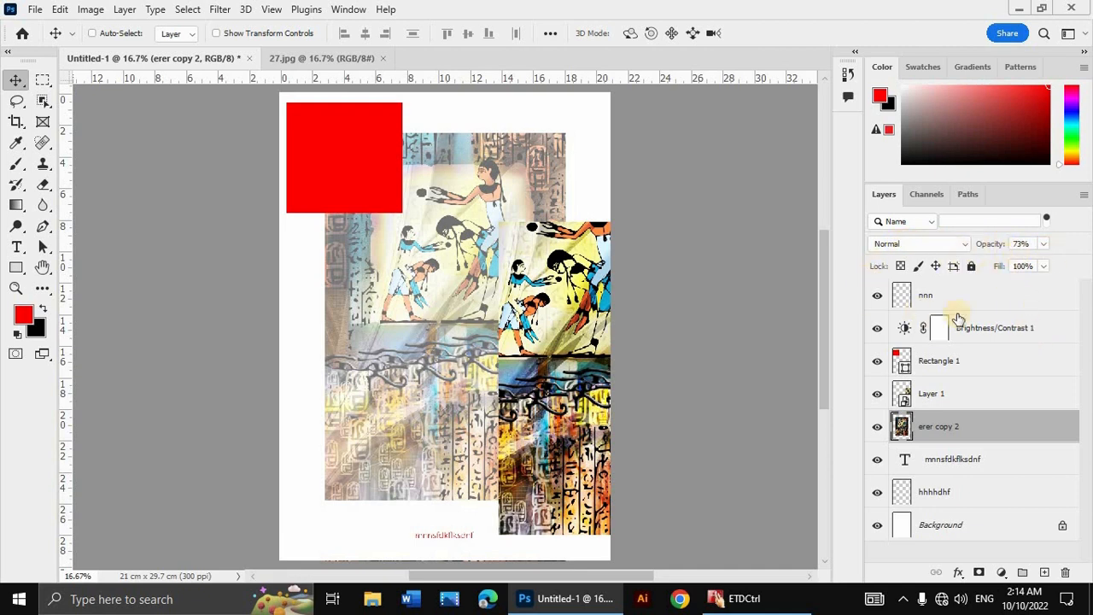
Step: Set the erer copy 2 layer's opacity to 100% and its fill to 82%
{"action": "left_click", "coordinate": [1045, 244]}
{"action": "left_click_drag", "start_coordinate": [1044, 262], "coordinate": [1091, 263]}
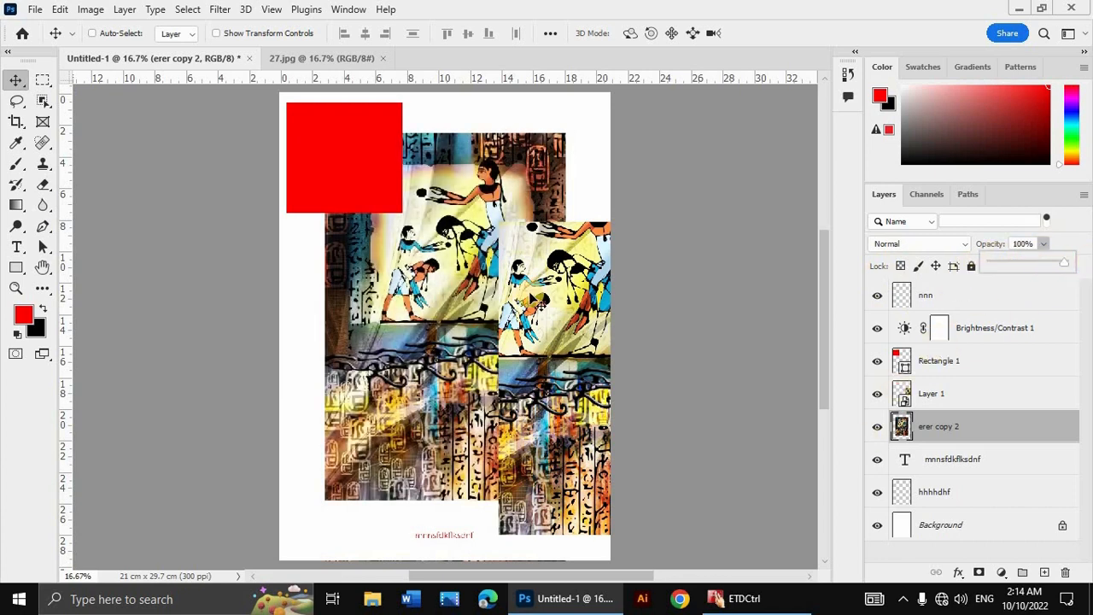
{"action": "left_click", "coordinate": [1043, 266]}
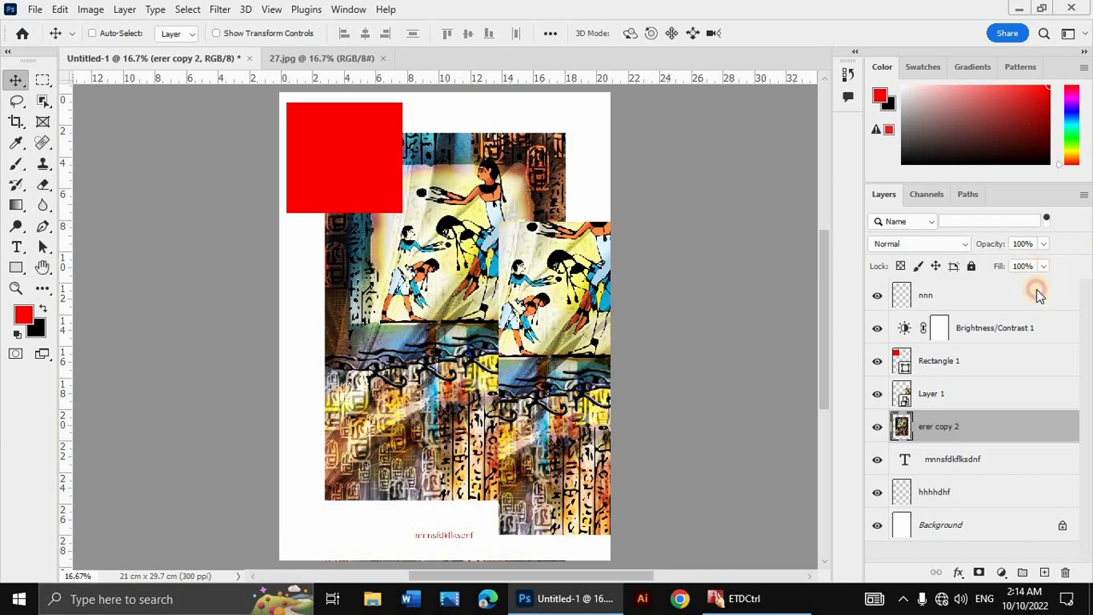
{"action": "mouse_move", "coordinate": [1040, 284]}
{"action": "left_mouse_down"}
{"action": "mouse_move", "coordinate": [978, 287]}
{"action": "mouse_move", "coordinate": [1032, 284]}
{"action": "left_mouse_up"}
{"action": "left_click", "coordinate": [1060, 328]}
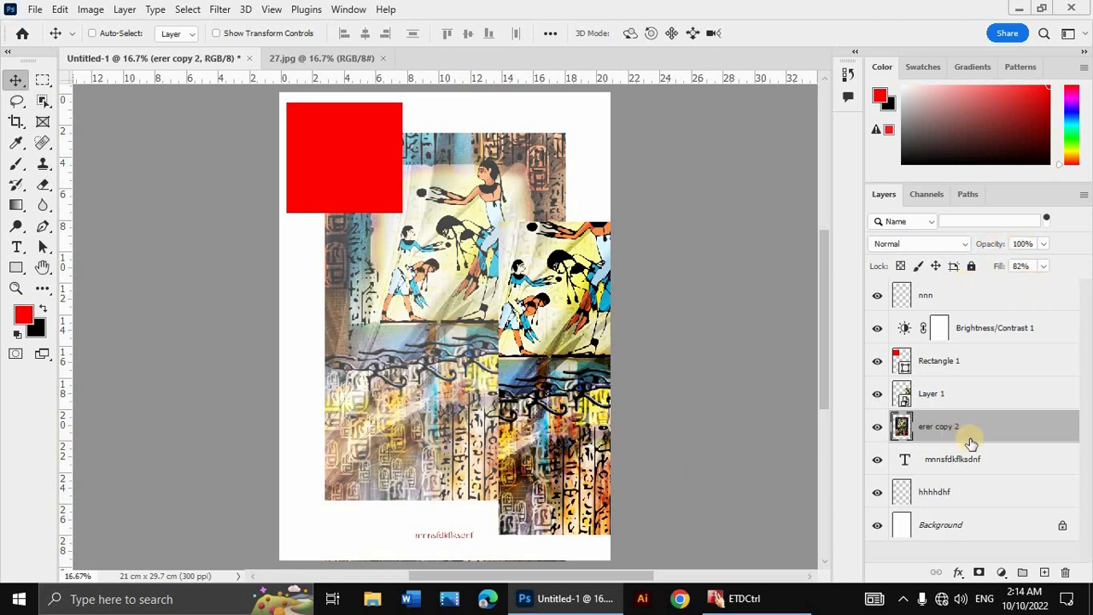
Step: Add a black inside stroke of 76 px at 100% opacity to the erer copy 2 layer
{"action": "left_click", "coordinate": [960, 573]}
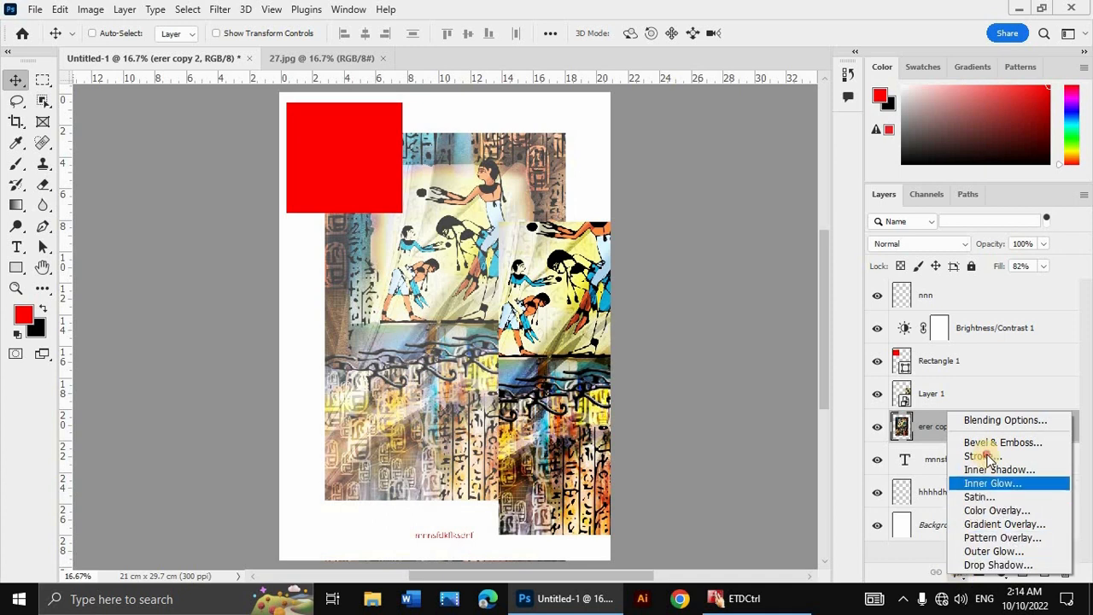
{"action": "left_click", "coordinate": [607, 311]}
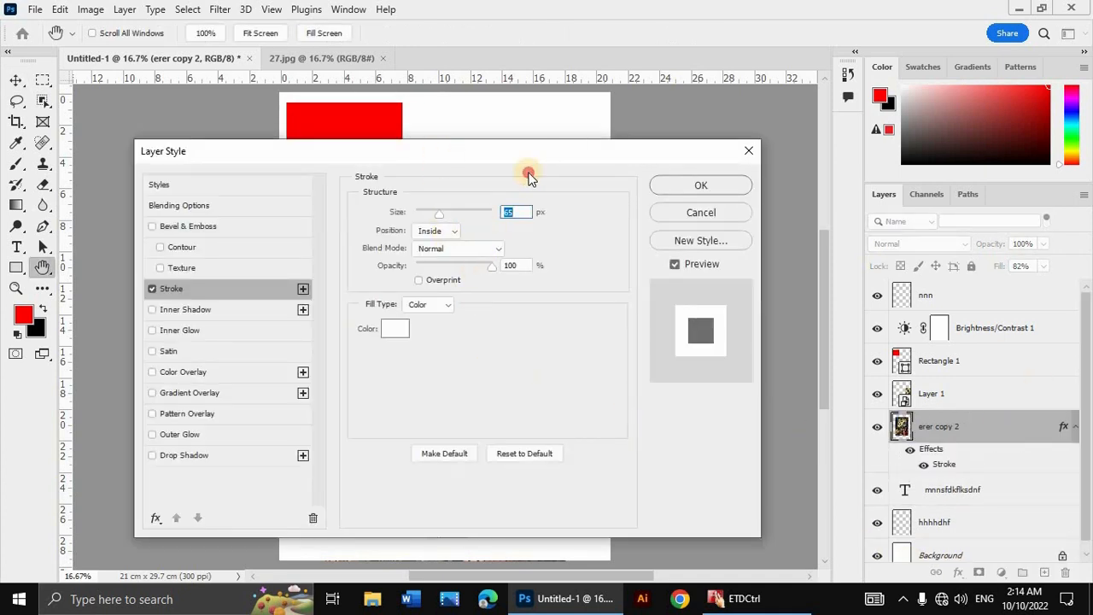
{"action": "left_click_drag", "start_coordinate": [527, 176], "coordinate": [955, 389]}
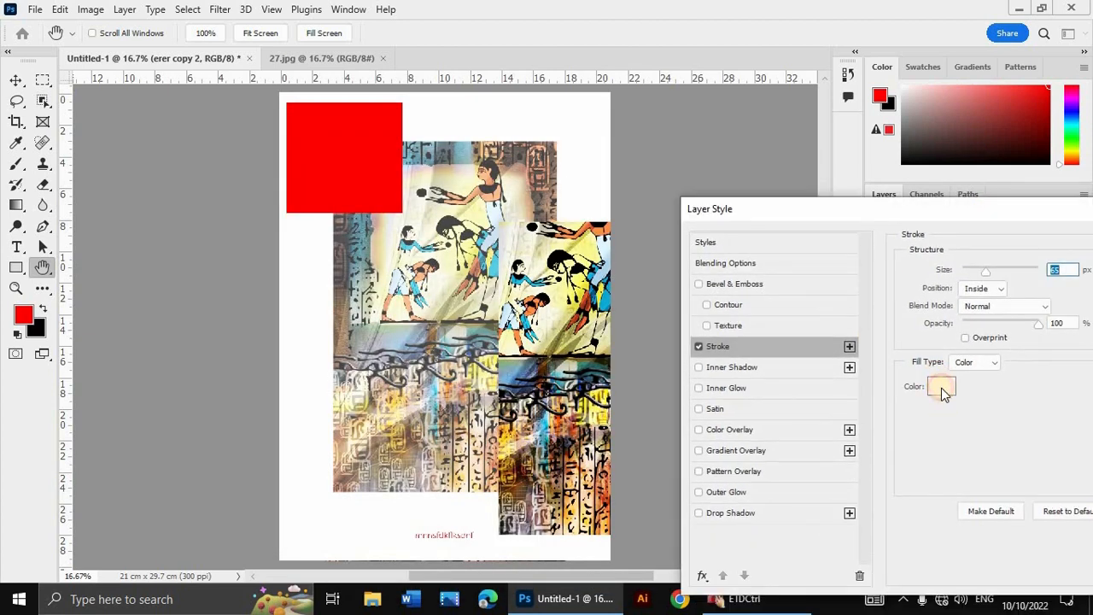
{"action": "left_click", "coordinate": [940, 389]}
{"action": "left_click", "coordinate": [597, 399]}
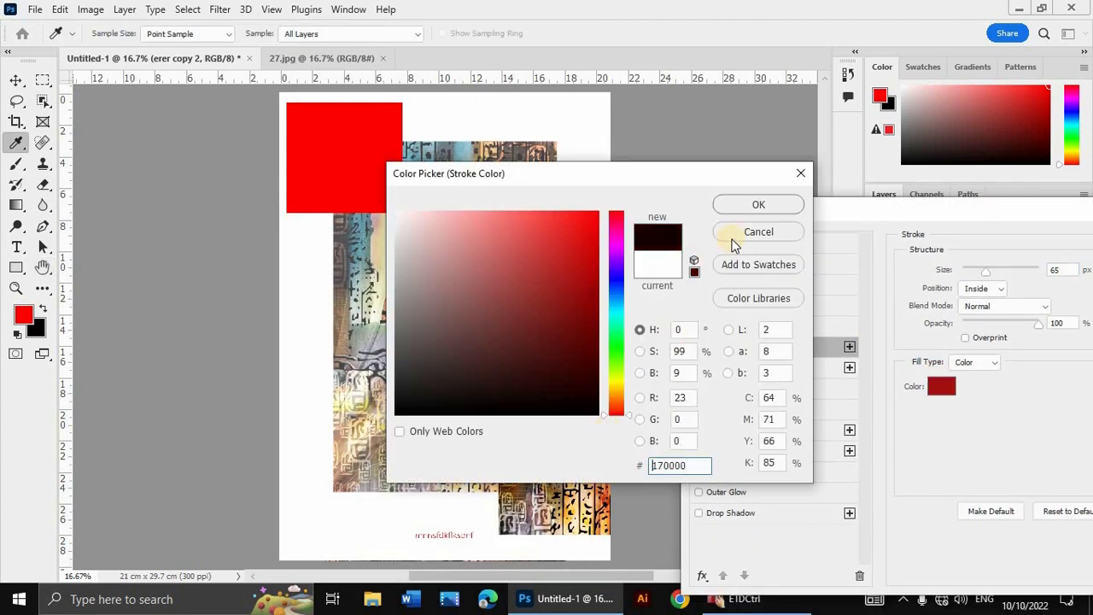
{"action": "left_click", "coordinate": [759, 205]}
{"action": "mouse_move", "coordinate": [741, 247]}
{"action": "left_mouse_down"}
{"action": "mouse_move", "coordinate": [762, 252]}
{"action": "mouse_move", "coordinate": [752, 247]}
{"action": "left_mouse_up"}
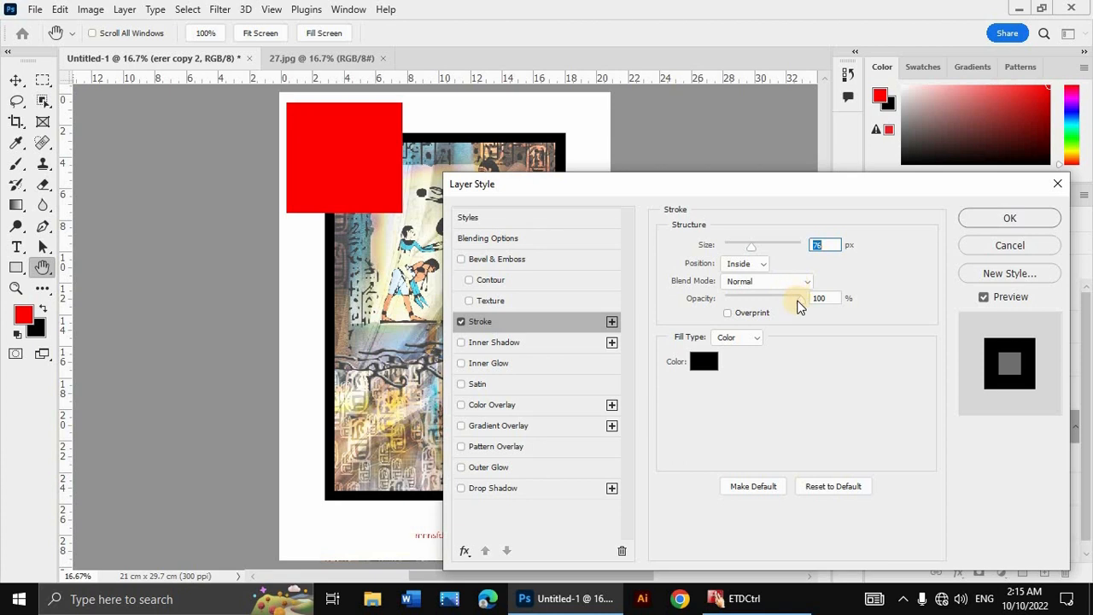
{"action": "mouse_move", "coordinate": [799, 299]}
{"action": "left_mouse_down"}
{"action": "mouse_move", "coordinate": [748, 300]}
{"action": "mouse_move", "coordinate": [835, 307]}
{"action": "left_mouse_up"}
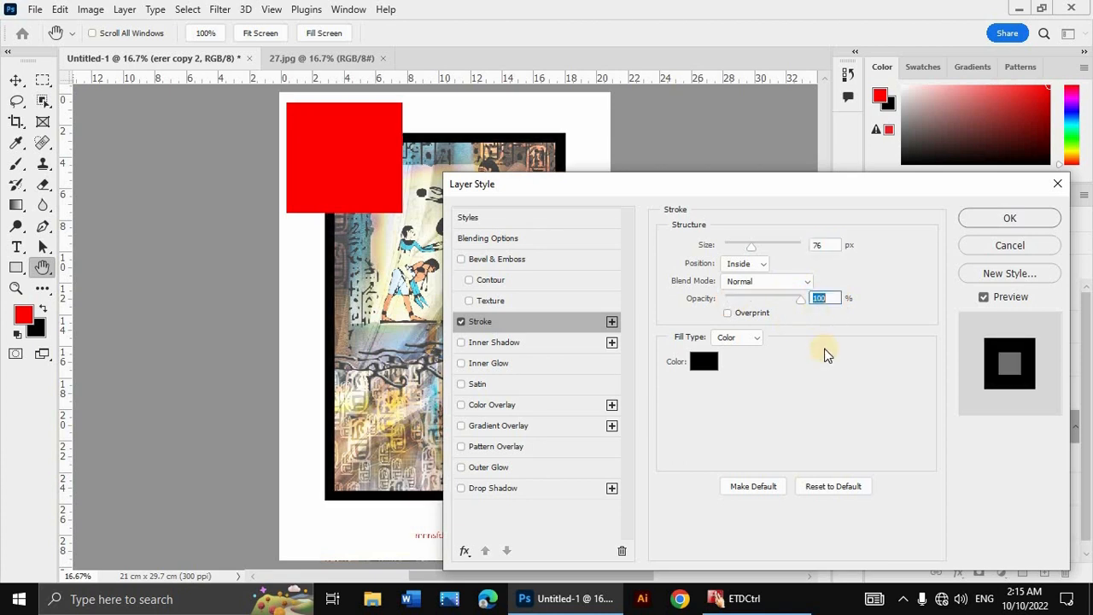
{"action": "key", "text": "Return"}
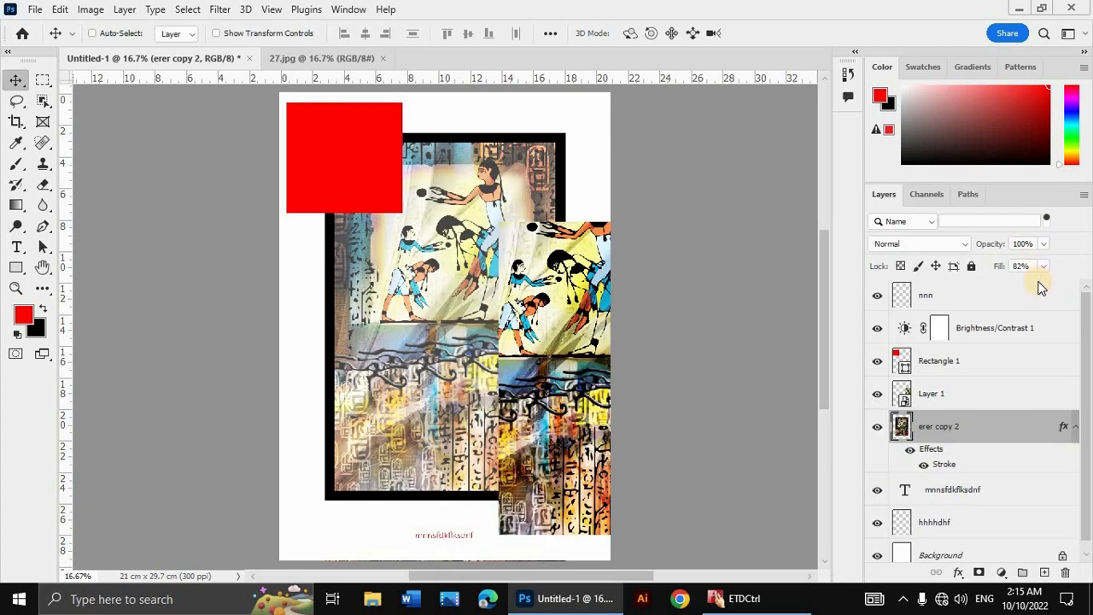
Step: Set both the fill and the opacity of the erer copy 2 layer to 100%
{"action": "left_click", "coordinate": [1043, 268]}
{"action": "left_click_drag", "start_coordinate": [1044, 284], "coordinate": [1059, 285]}
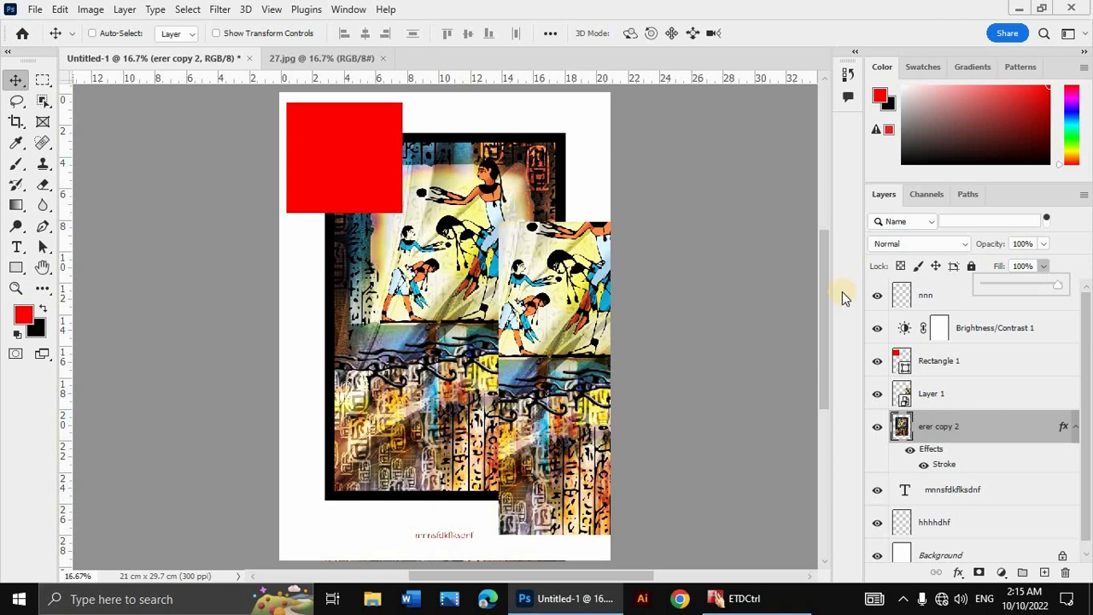
{"action": "left_click", "coordinate": [1043, 246]}
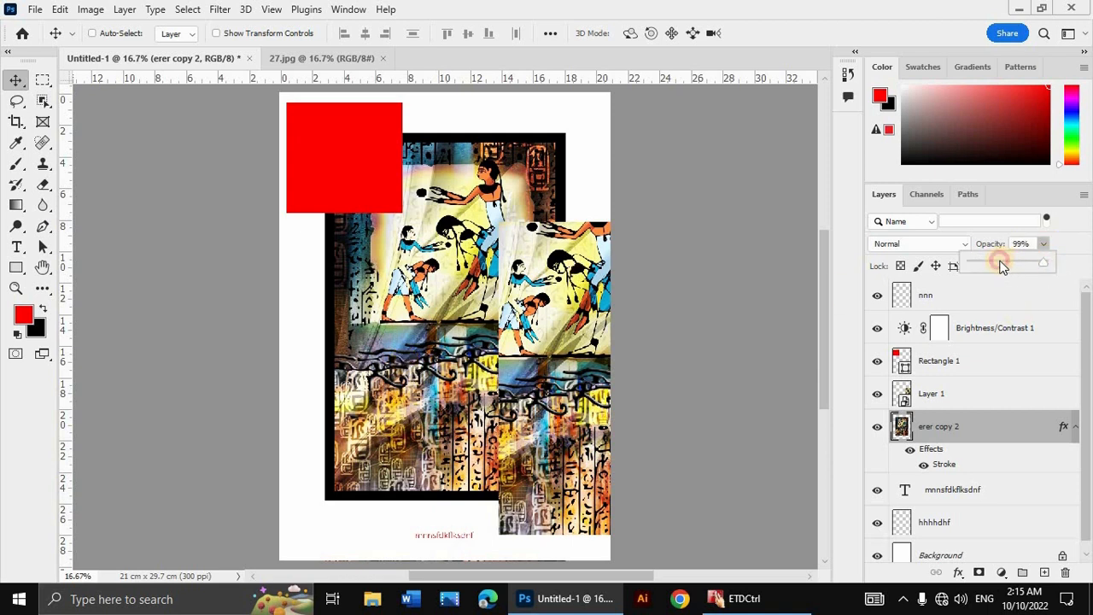
{"action": "left_click_drag", "start_coordinate": [1002, 266], "coordinate": [483, 129]}
{"action": "left_click", "coordinate": [1043, 266]}
{"action": "left_click", "coordinate": [1061, 244]}
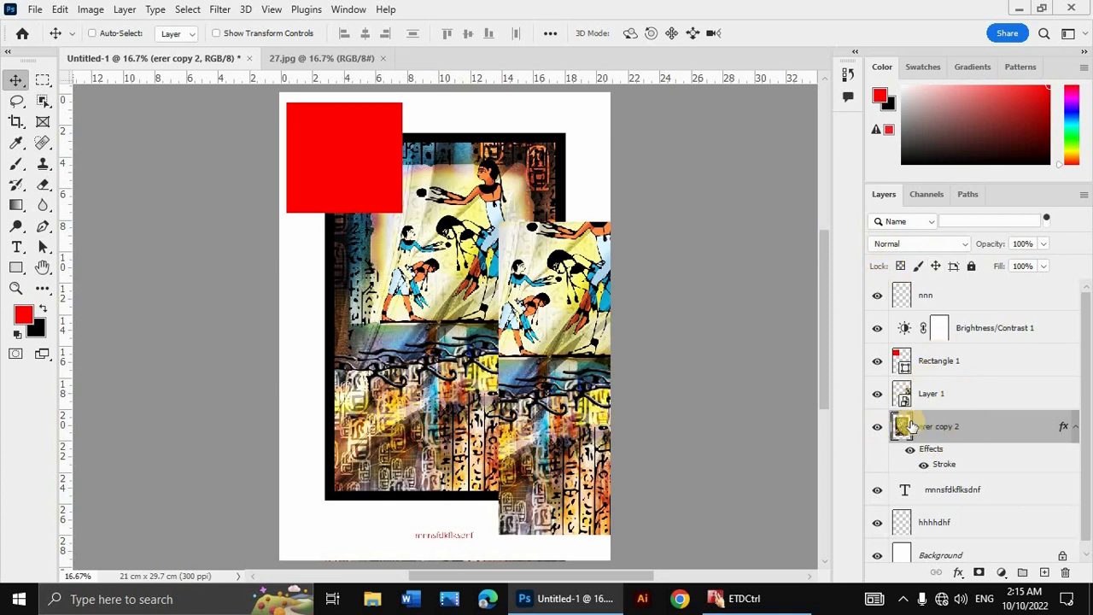
Step: With transparent pixels locked, paint the lower-left part of the erer copy 2 layer red with a 500 px brush, and release the lock
{"action": "left_click", "coordinate": [902, 266]}
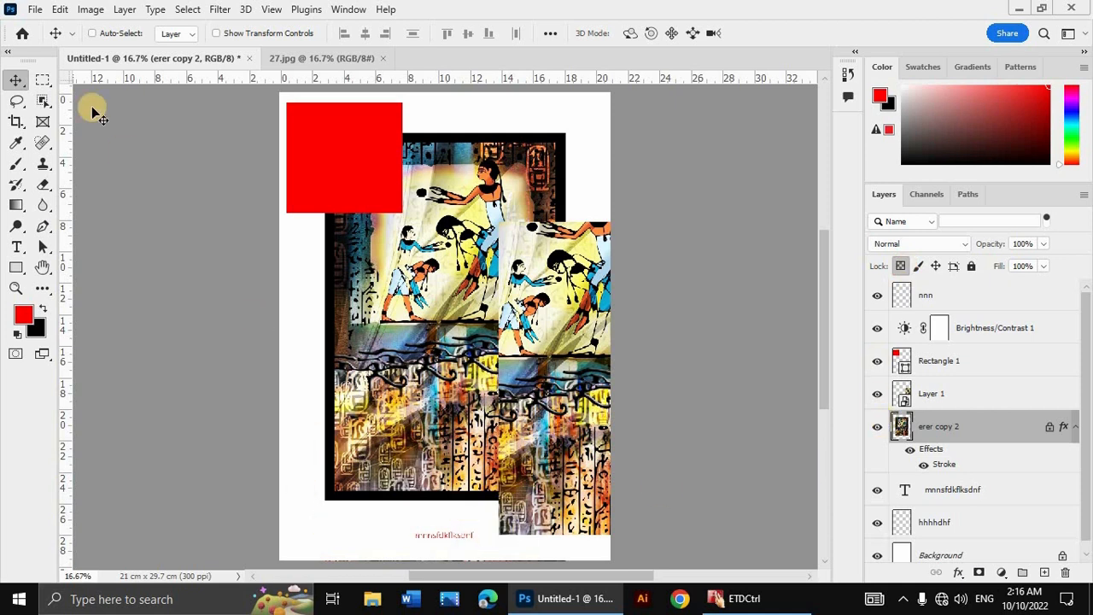
{"action": "left_click", "coordinate": [16, 163]}
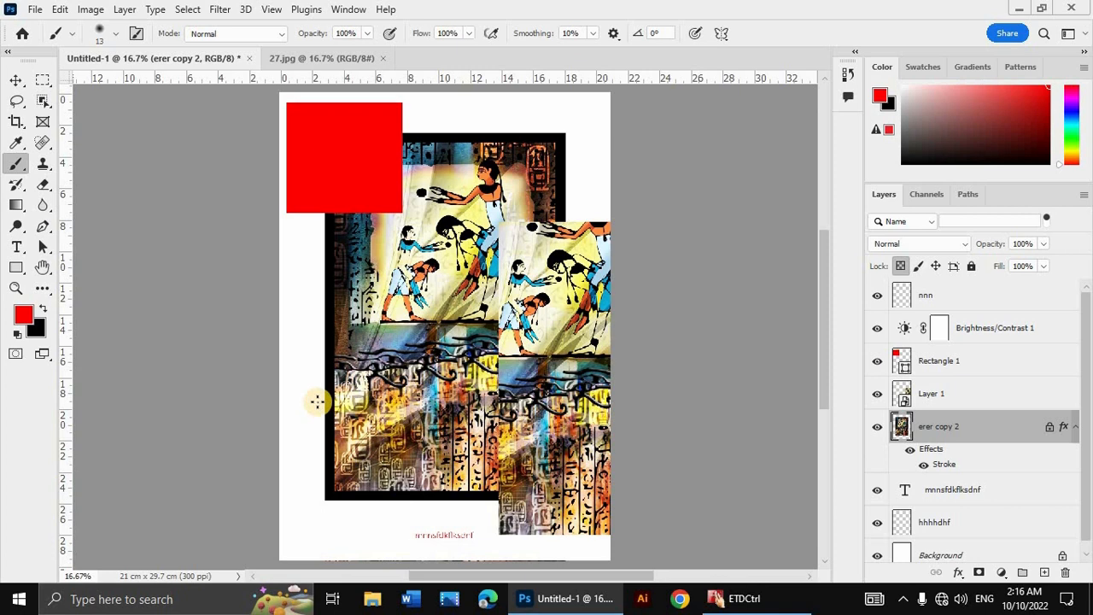
{"action": "key", "text": "bracketright"}
{"action": "key", "text": "bracketright"}
{"action": "key", "text": "bracketright"}
{"action": "key", "text": "bracketright"}
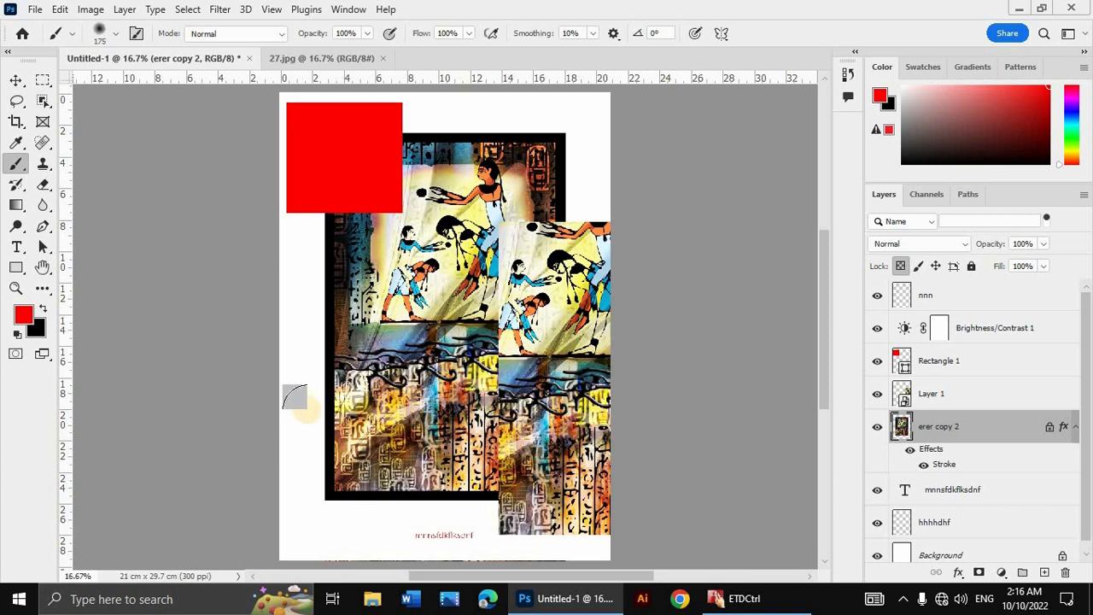
{"action": "mouse_move", "coordinate": [328, 401]}
{"action": "left_mouse_down"}
{"action": "mouse_move", "coordinate": [307, 486]}
{"action": "mouse_move", "coordinate": [293, 323]}
{"action": "mouse_move", "coordinate": [290, 456]}
{"action": "mouse_move", "coordinate": [360, 458]}
{"action": "mouse_move", "coordinate": [417, 335]}
{"action": "mouse_move", "coordinate": [306, 478]}
{"action": "mouse_move", "coordinate": [453, 436]}
{"action": "mouse_move", "coordinate": [274, 436]}
{"action": "mouse_move", "coordinate": [373, 463]}
{"action": "mouse_move", "coordinate": [298, 487]}
{"action": "mouse_move", "coordinate": [339, 414]}
{"action": "mouse_move", "coordinate": [351, 467]}
{"action": "mouse_move", "coordinate": [342, 471]}
{"action": "mouse_move", "coordinate": [371, 444]}
{"action": "mouse_move", "coordinate": [401, 446]}
{"action": "mouse_move", "coordinate": [448, 398]}
{"action": "mouse_move", "coordinate": [449, 430]}
{"action": "mouse_move", "coordinate": [328, 453]}
{"action": "mouse_move", "coordinate": [301, 384]}
{"action": "mouse_move", "coordinate": [266, 473]}
{"action": "mouse_move", "coordinate": [294, 372]}
{"action": "mouse_move", "coordinate": [303, 406]}
{"action": "mouse_move", "coordinate": [272, 433]}
{"action": "mouse_move", "coordinate": [281, 386]}
{"action": "left_mouse_up"}
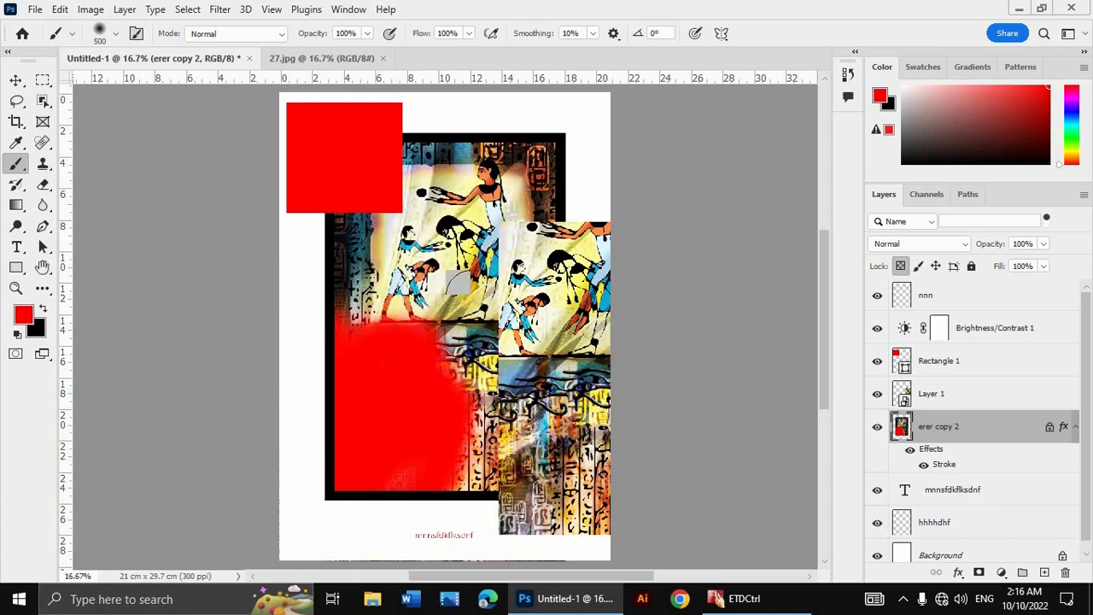
{"action": "left_click", "coordinate": [900, 267]}
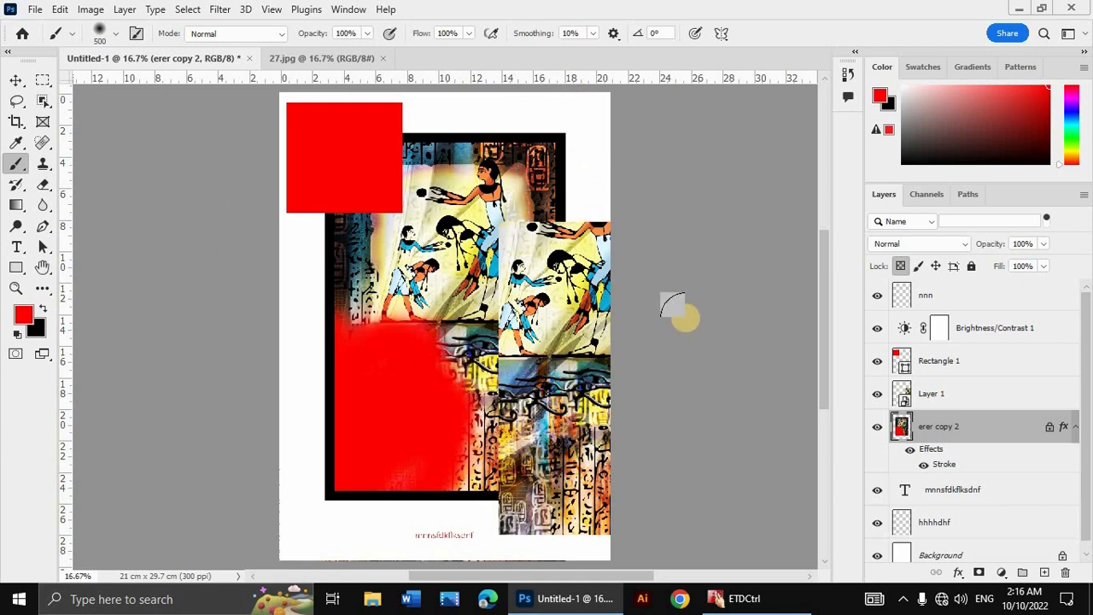
{"action": "left_click", "coordinate": [904, 265]}
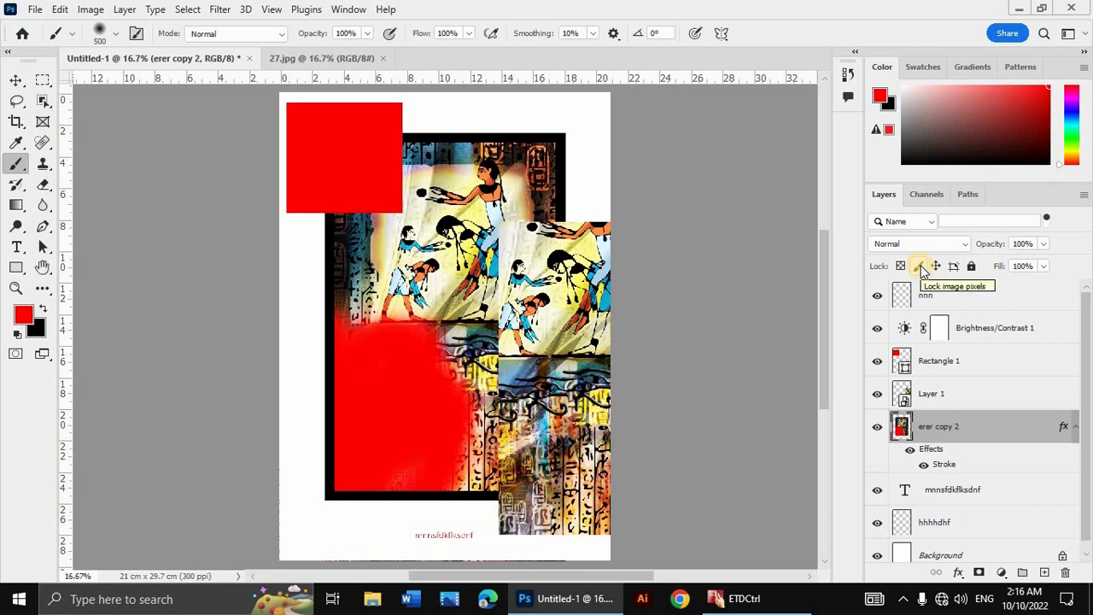
Step: Lock the image pixels of the erer copy 2 layer, try to brush on it, and release the lock
{"action": "left_click", "coordinate": [921, 267]}
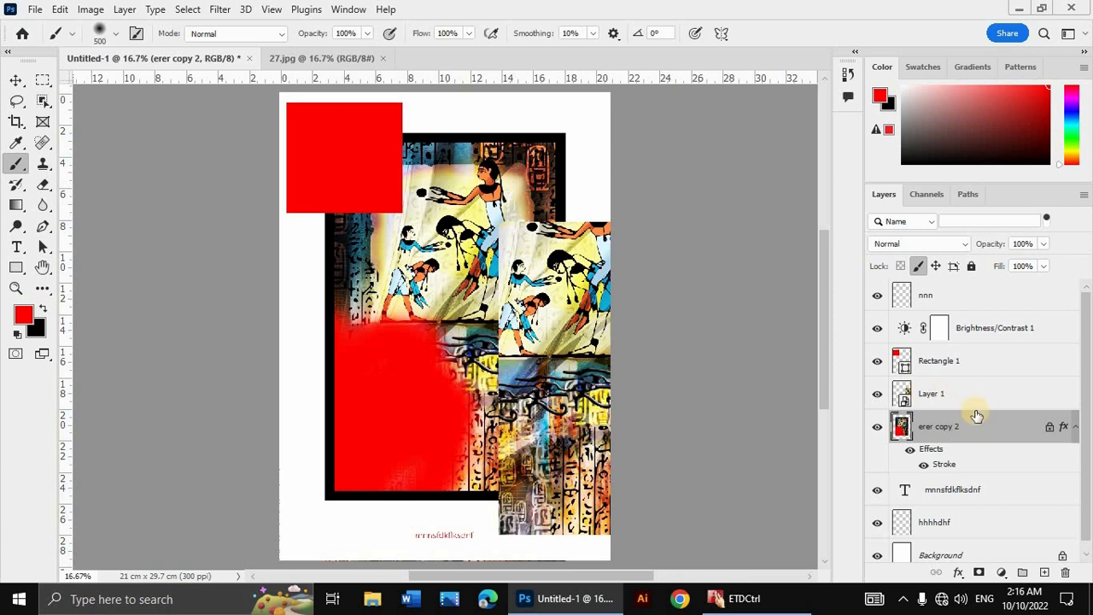
{"action": "left_click", "coordinate": [465, 338]}
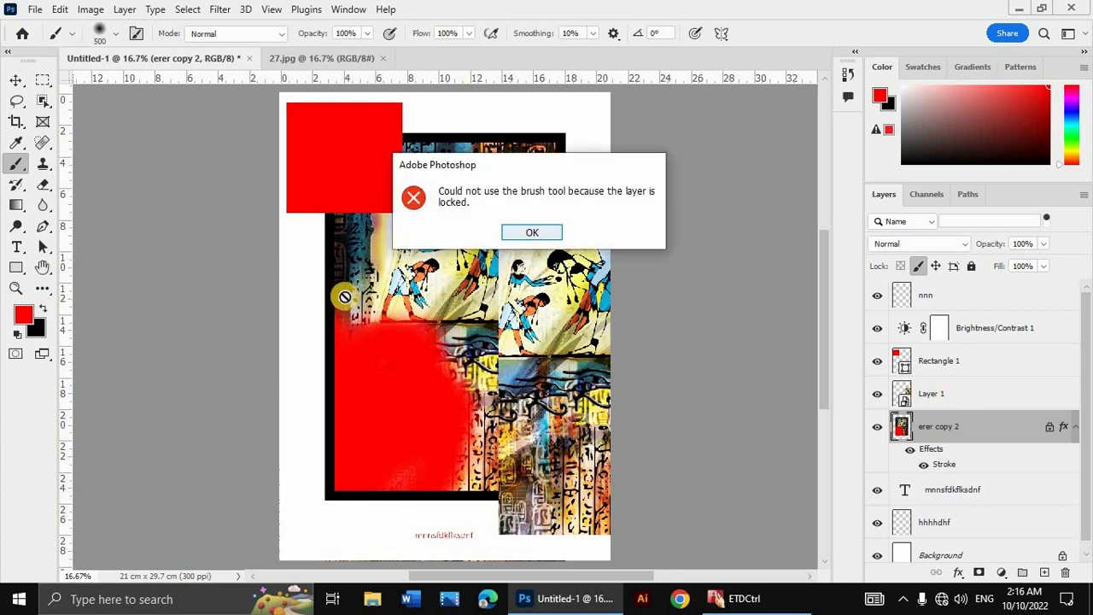
{"action": "key", "text": "Return"}
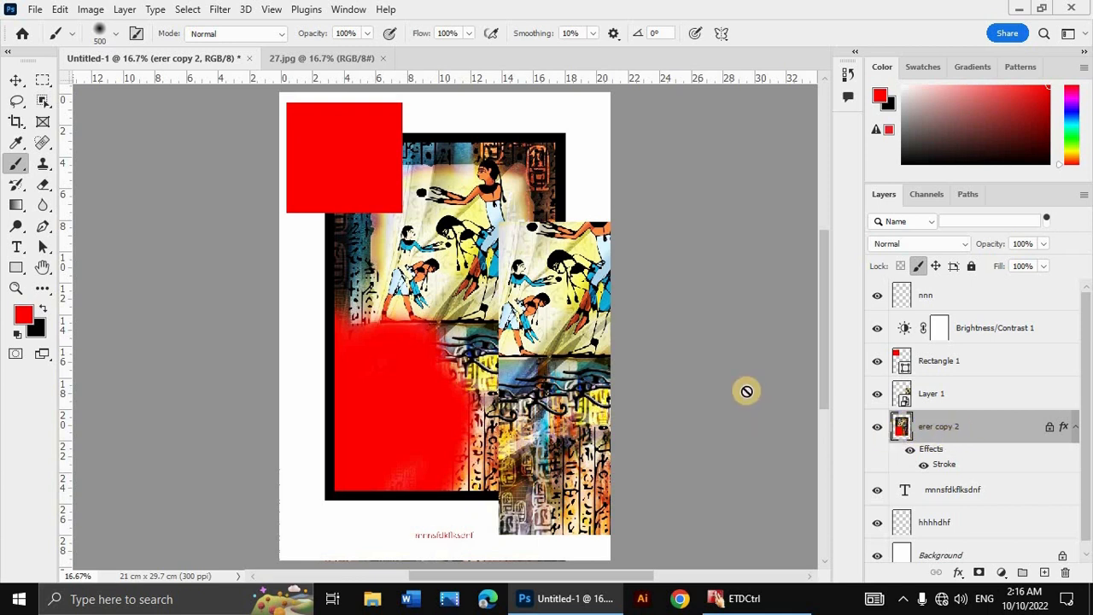
{"action": "left_click", "coordinate": [919, 267]}
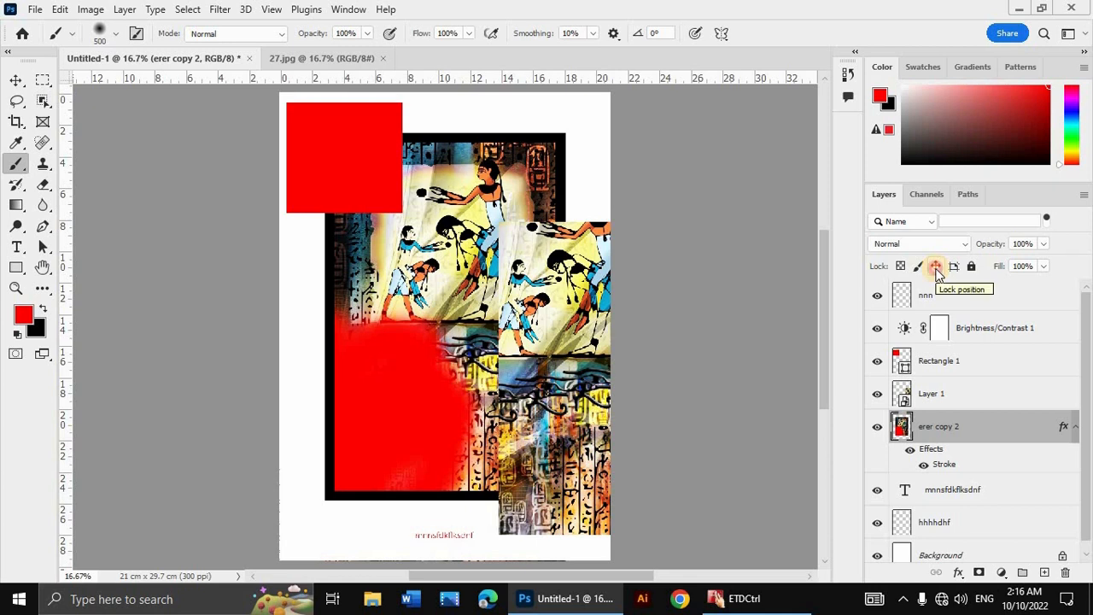
Step: Lock the position of the erer copy 2 layer, try to move it, and release the lock
{"action": "left_click", "coordinate": [937, 266]}
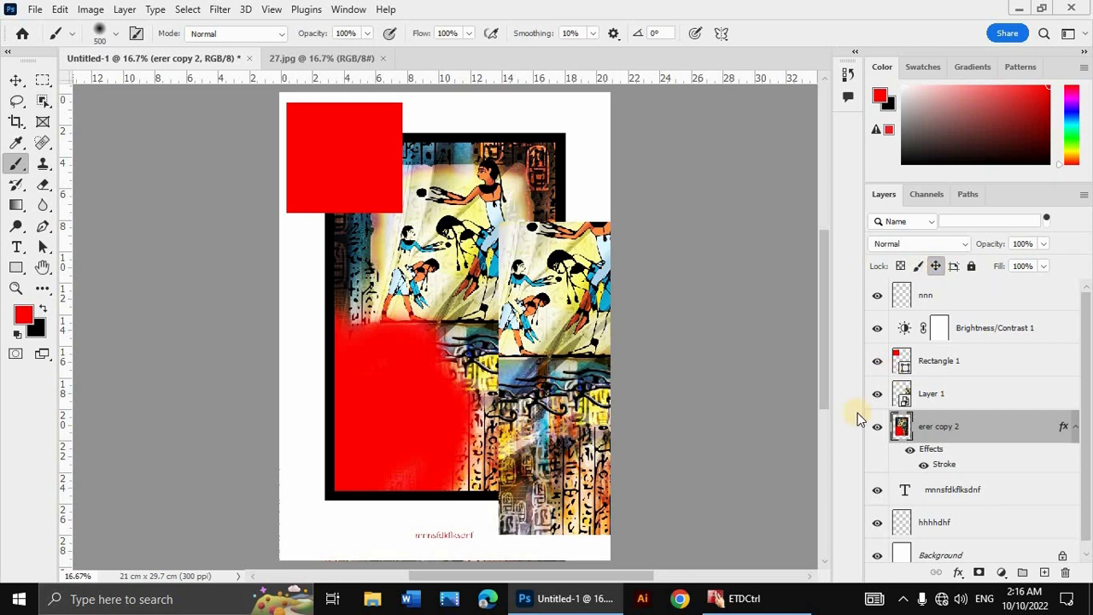
{"action": "left_click", "coordinate": [18, 87]}
{"action": "left_click_drag", "start_coordinate": [391, 344], "coordinate": [446, 386]}
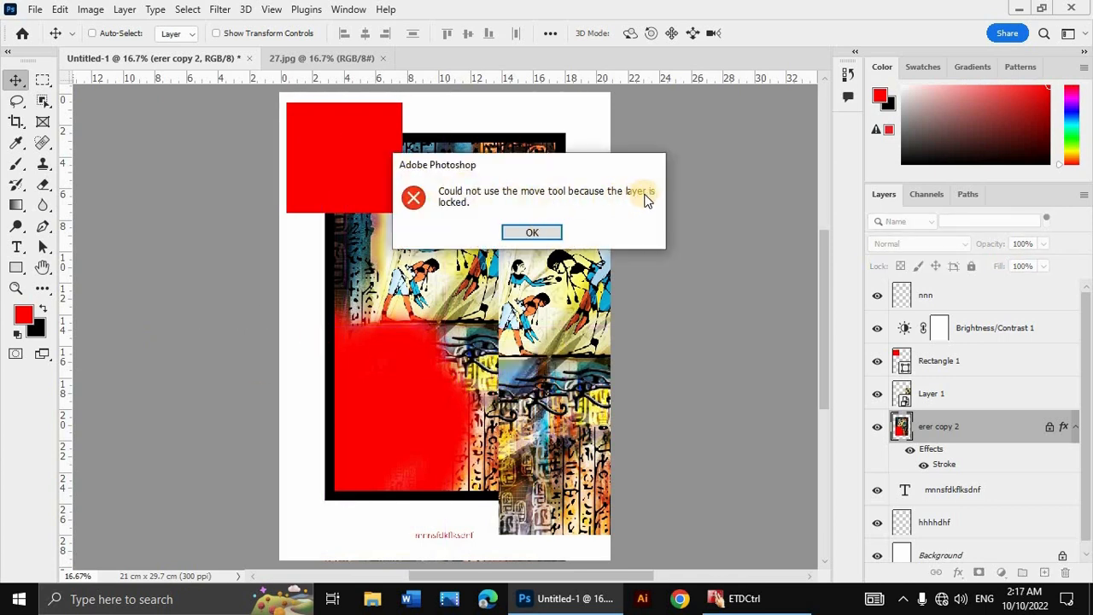
{"action": "left_click", "coordinate": [519, 234]}
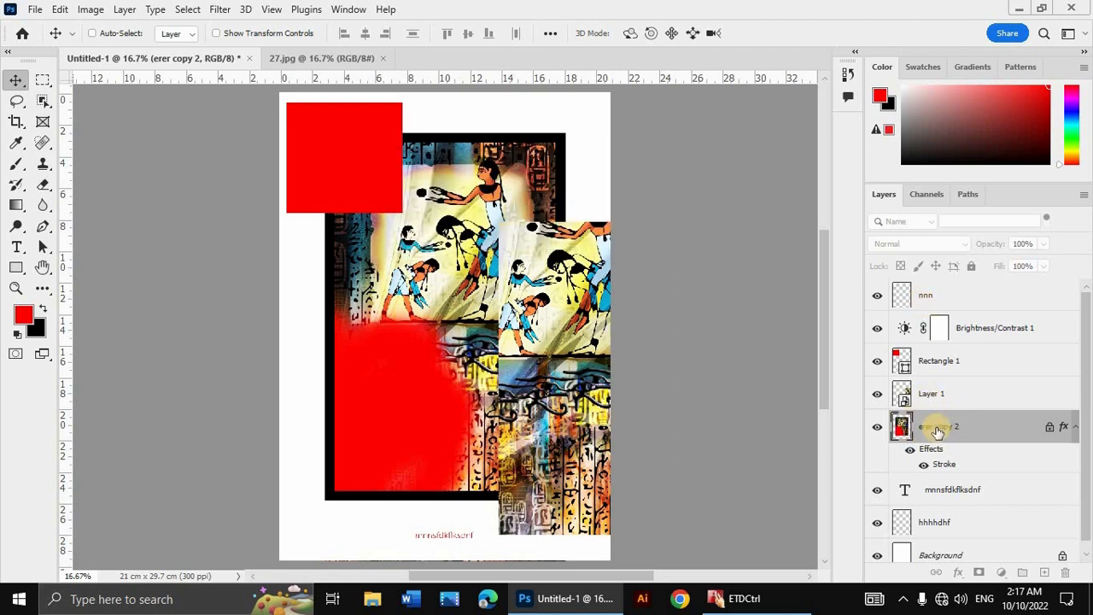
{"action": "left_click", "coordinate": [1008, 429]}
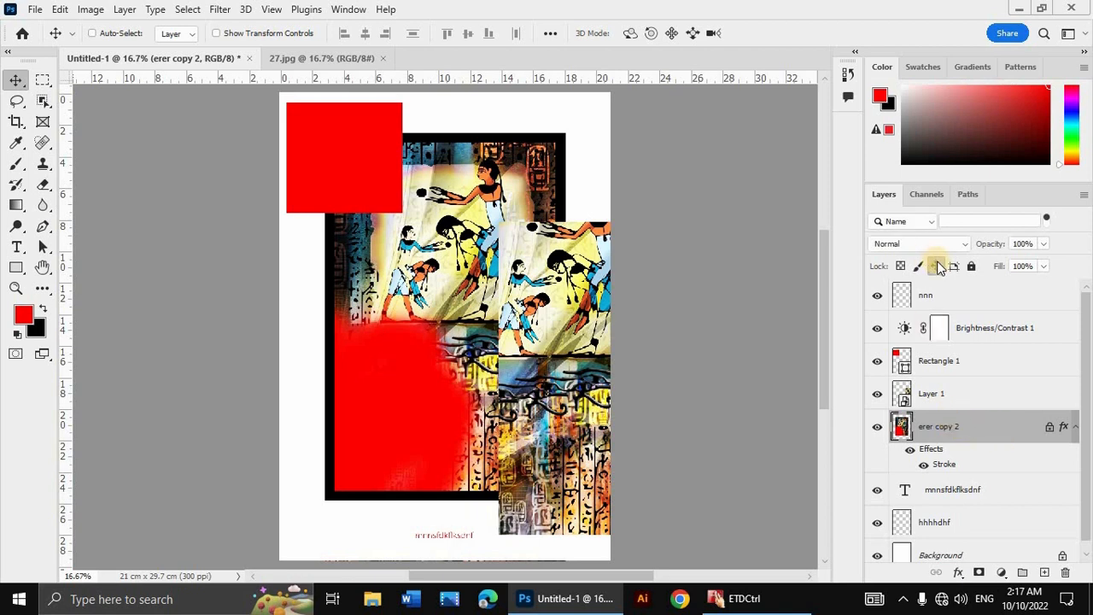
{"action": "left_click", "coordinate": [937, 266]}
Step: Lock the erer copy 2 layer completely and try to paint on it with the brush
{"action": "left_click", "coordinate": [972, 268]}
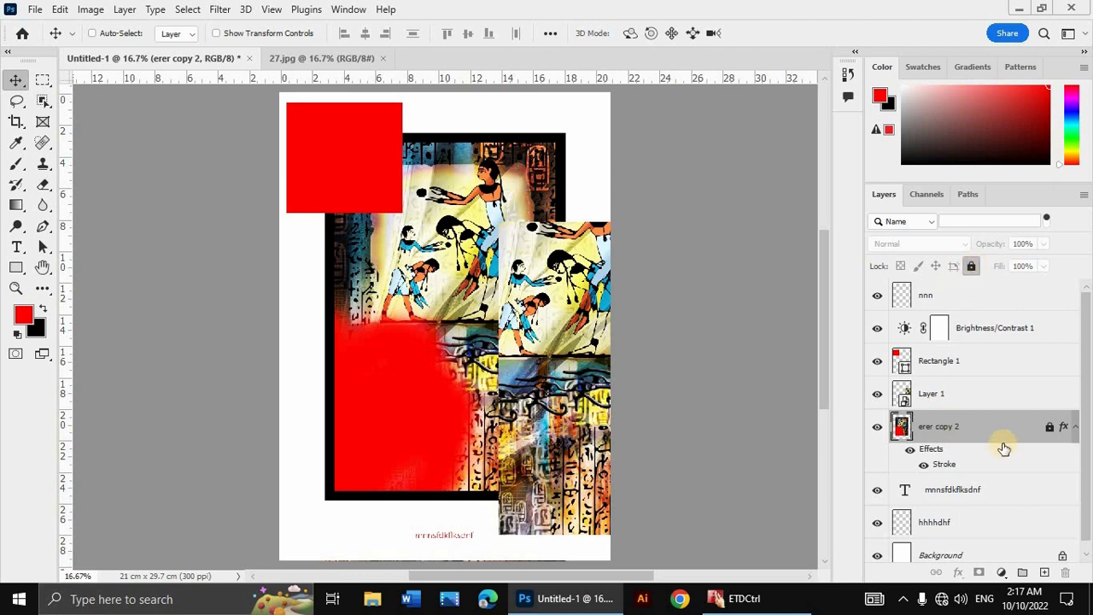
{"action": "scroll", "coordinate": [1078, 521], "scroll_direction": "down", "scroll_amount": 1}
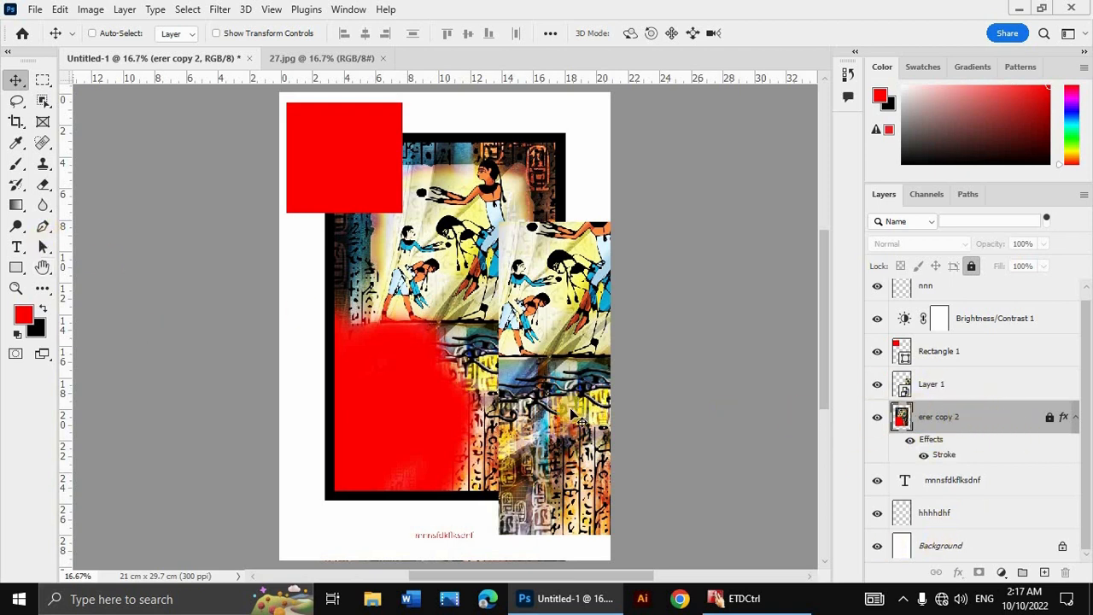
{"action": "left_click", "coordinate": [15, 164]}
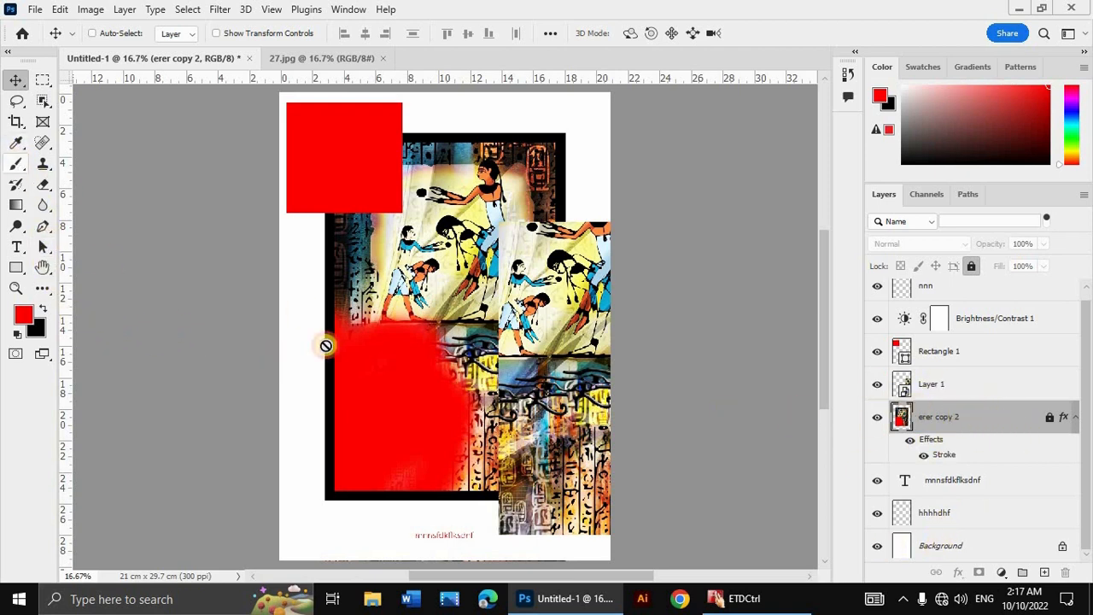
{"action": "left_click", "coordinate": [356, 333]}
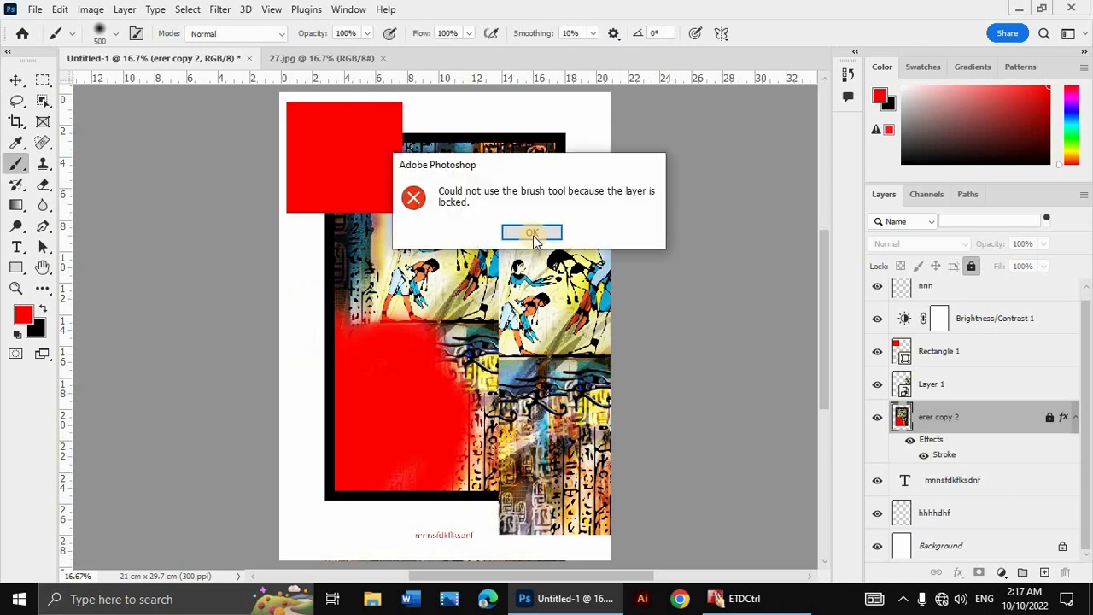
{"action": "left_click", "coordinate": [527, 232]}
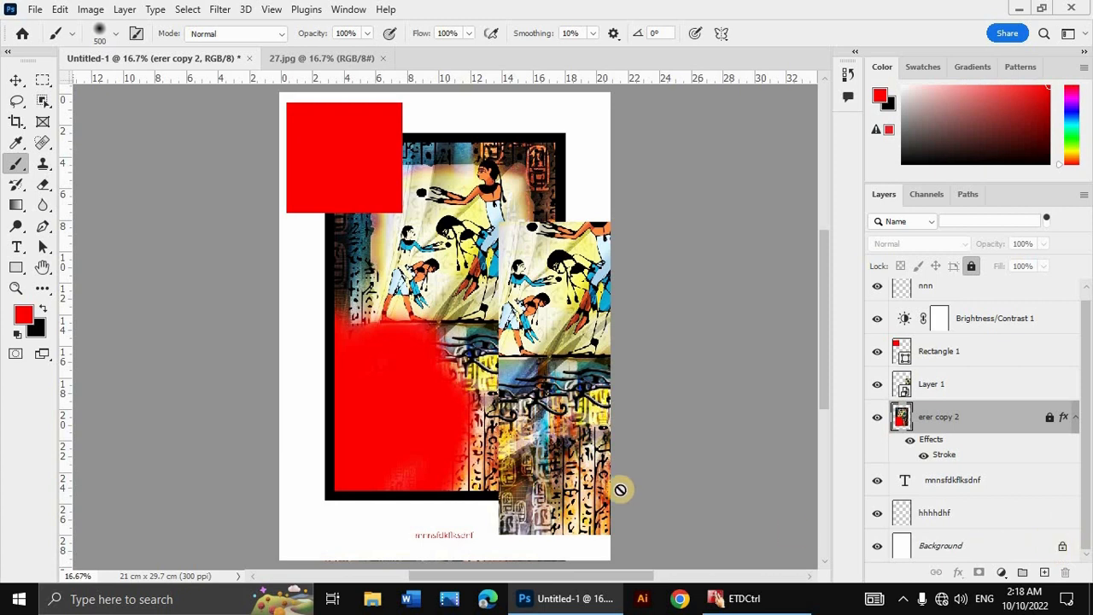
Step: Paint a red stroke along the page's left edge on the Background layer, and fully unlock the erer copy 2 layer
{"action": "left_click", "coordinate": [1011, 546]}
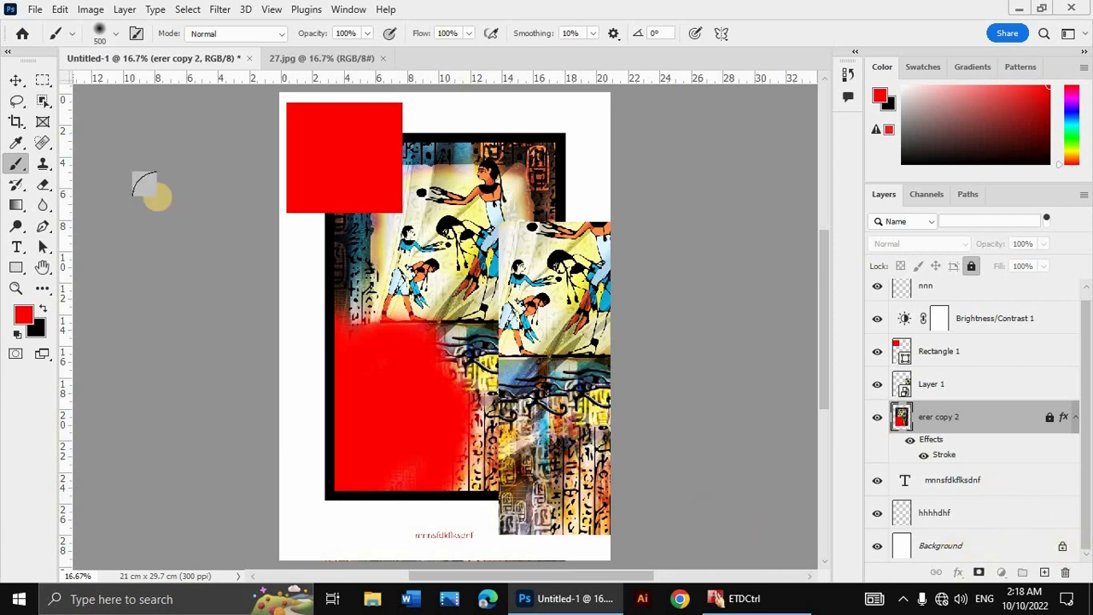
{"action": "mouse_move", "coordinate": [287, 405]}
{"action": "left_mouse_down"}
{"action": "mouse_move", "coordinate": [281, 452]}
{"action": "mouse_move", "coordinate": [289, 309]}
{"action": "left_mouse_up"}
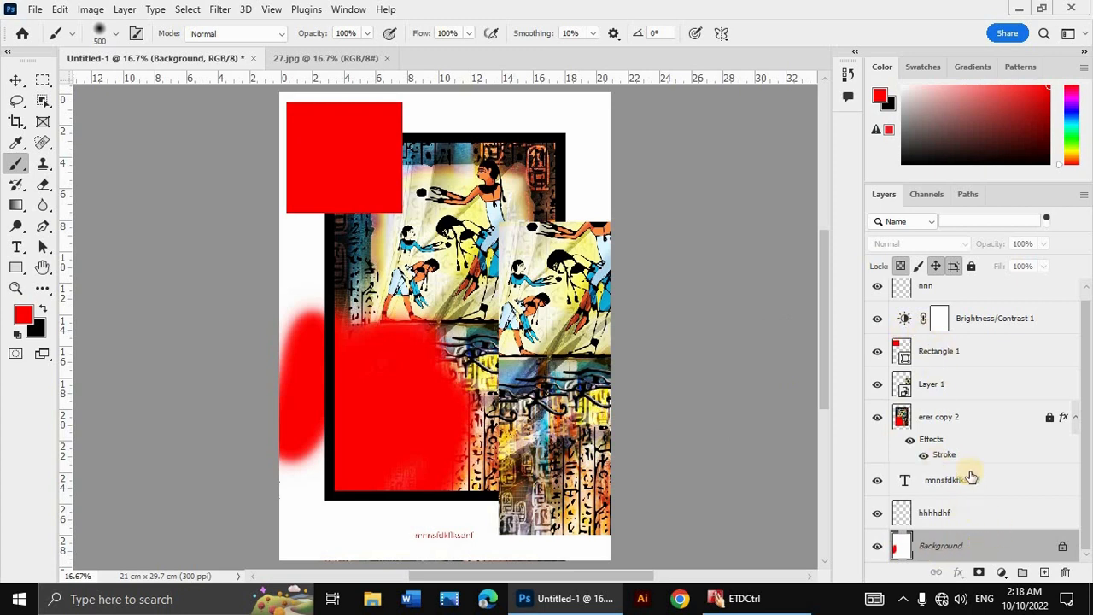
{"action": "left_click", "coordinate": [987, 418]}
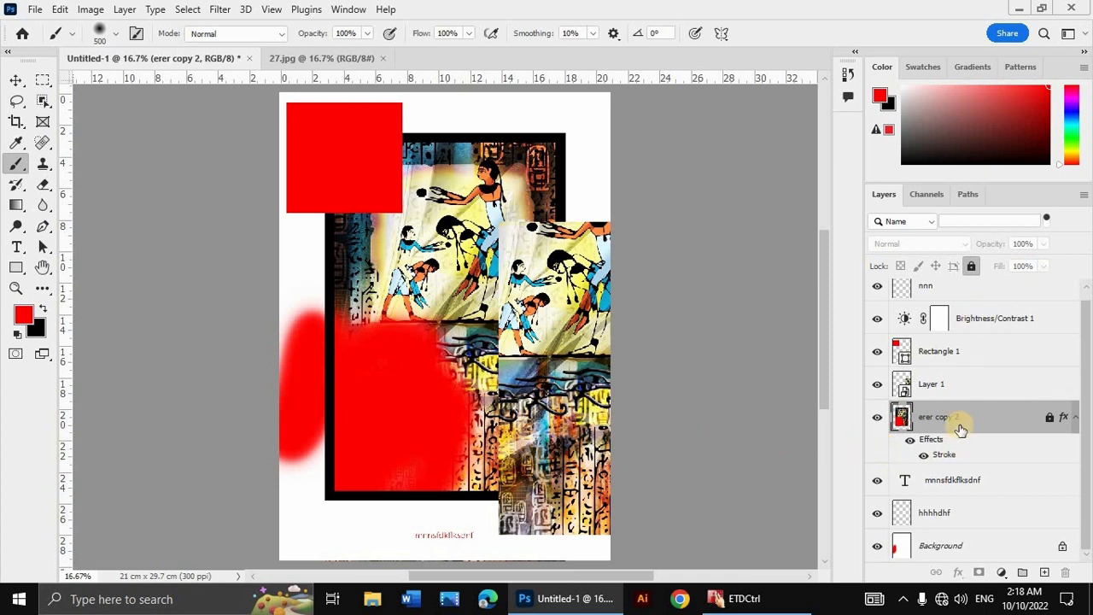
{"action": "left_click", "coordinate": [971, 267]}
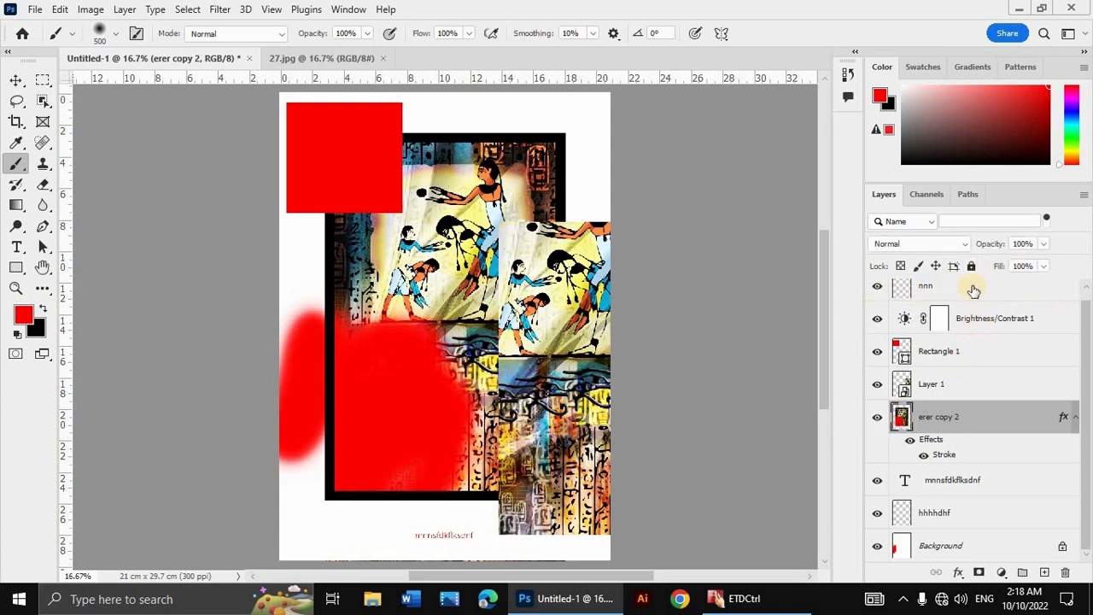
{"action": "scroll", "coordinate": [973, 299], "scroll_direction": "up", "scroll_amount": 1}
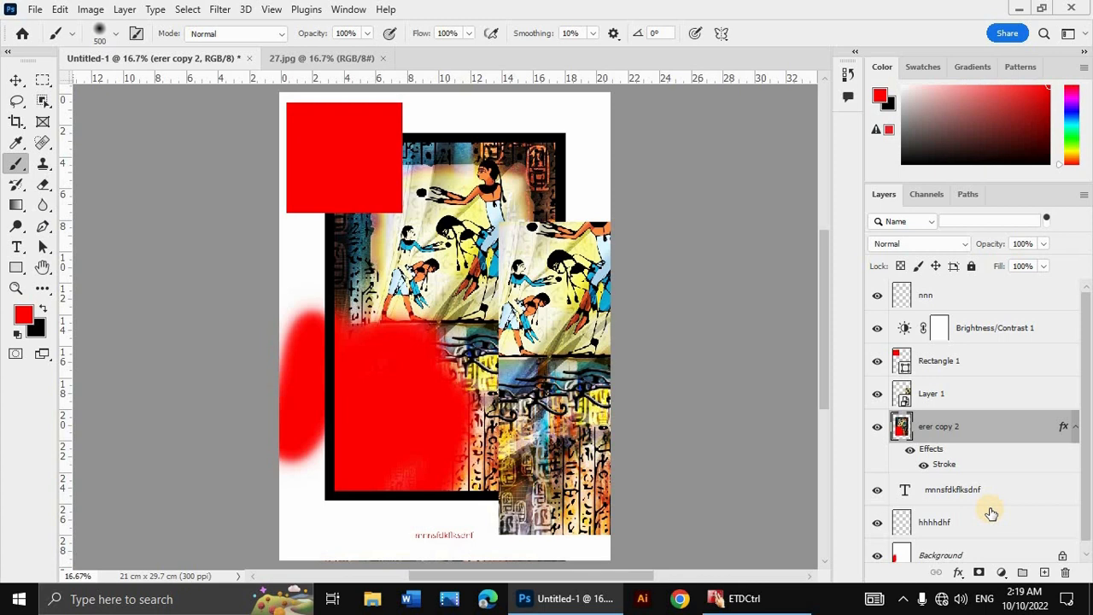
Step: Create a new layer group and put the erer copy 2 and Layer 1 layers inside it
{"action": "left_click", "coordinate": [1022, 573]}
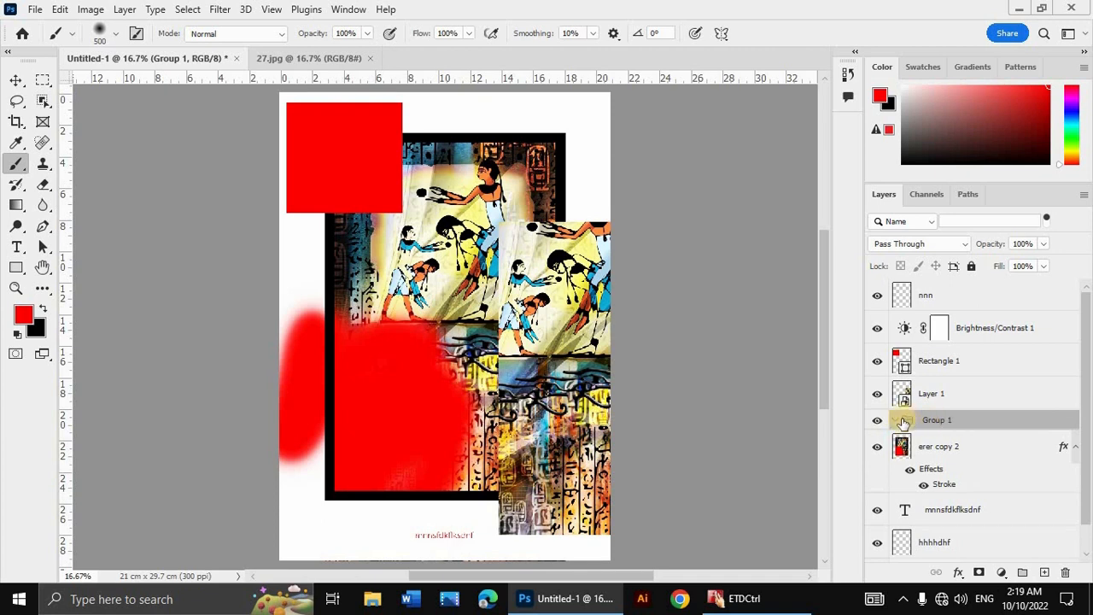
{"action": "left_click", "coordinate": [896, 420]}
{"action": "left_click_drag", "start_coordinate": [971, 450], "coordinate": [974, 423]}
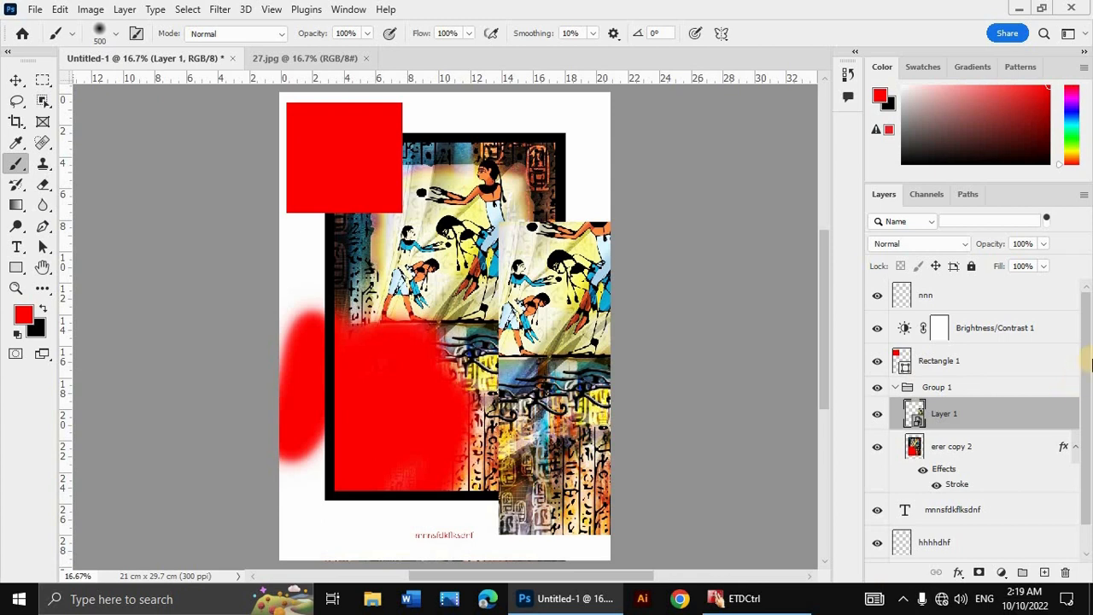
Step: Group the hhhhdhf and Rectangle 1 layers together in a second group and expand it
{"action": "left_click_drag", "start_coordinate": [1091, 381], "coordinate": [1090, 466]}
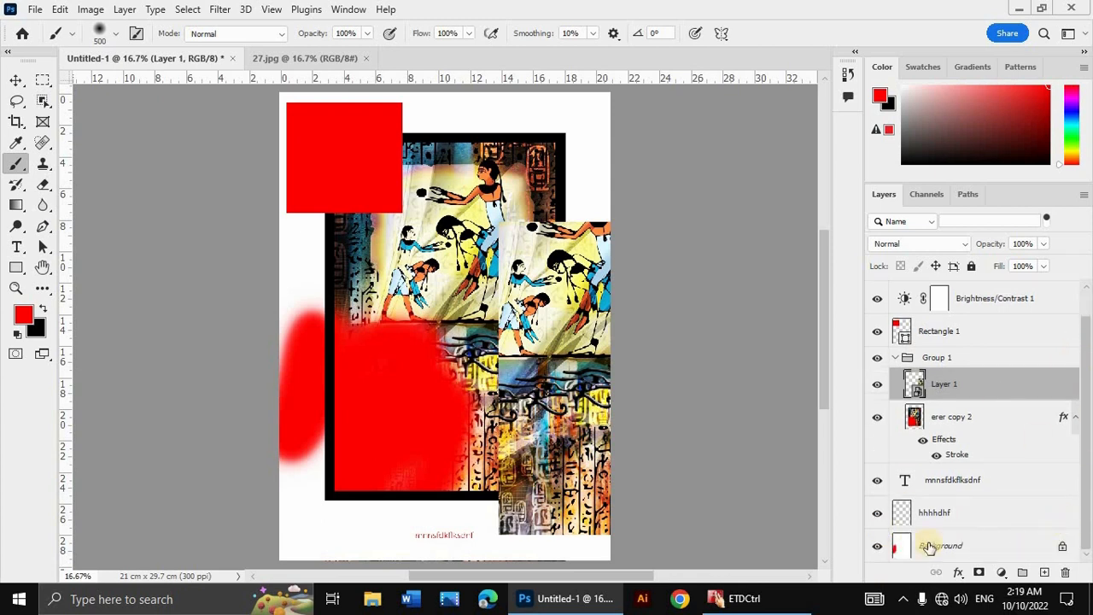
{"action": "left_click", "coordinate": [985, 517]}
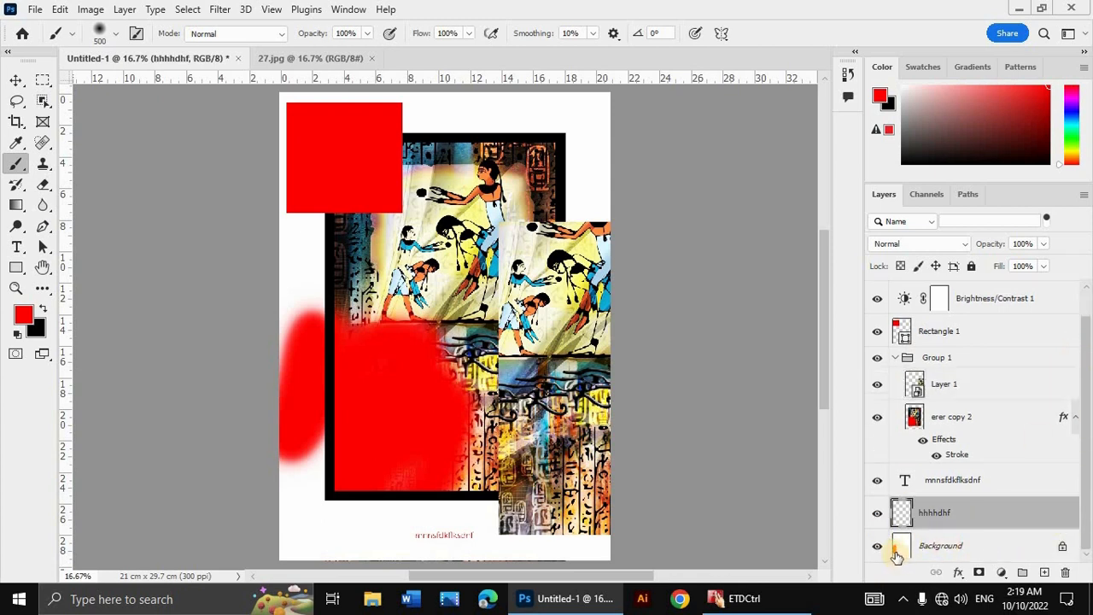
{"action": "left_click", "coordinate": [979, 330], "text": "ctrl"}
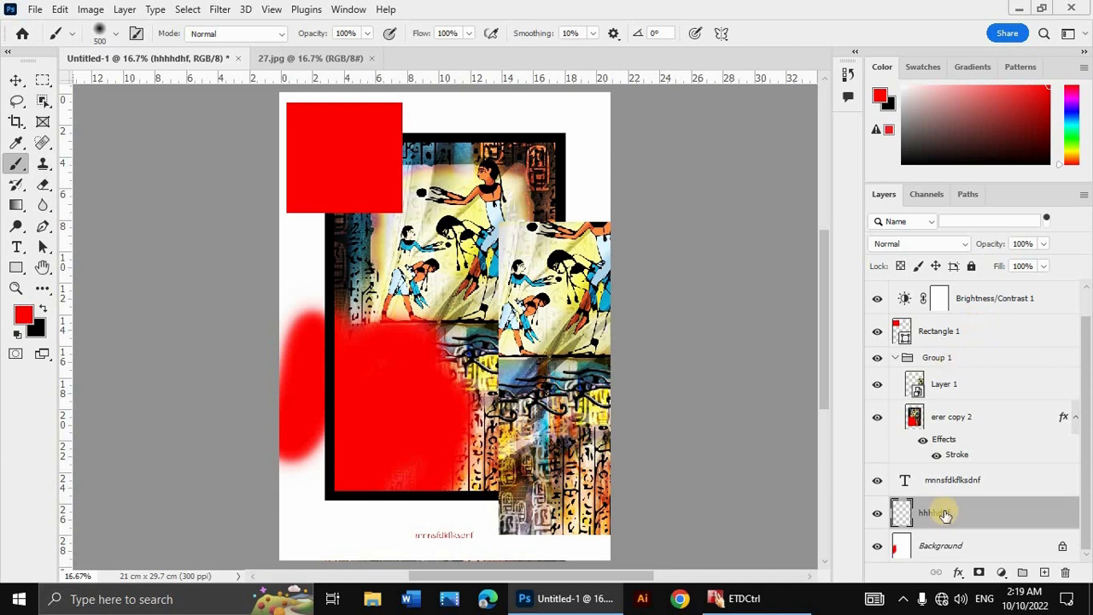
{"action": "left_click", "coordinate": [1023, 574]}
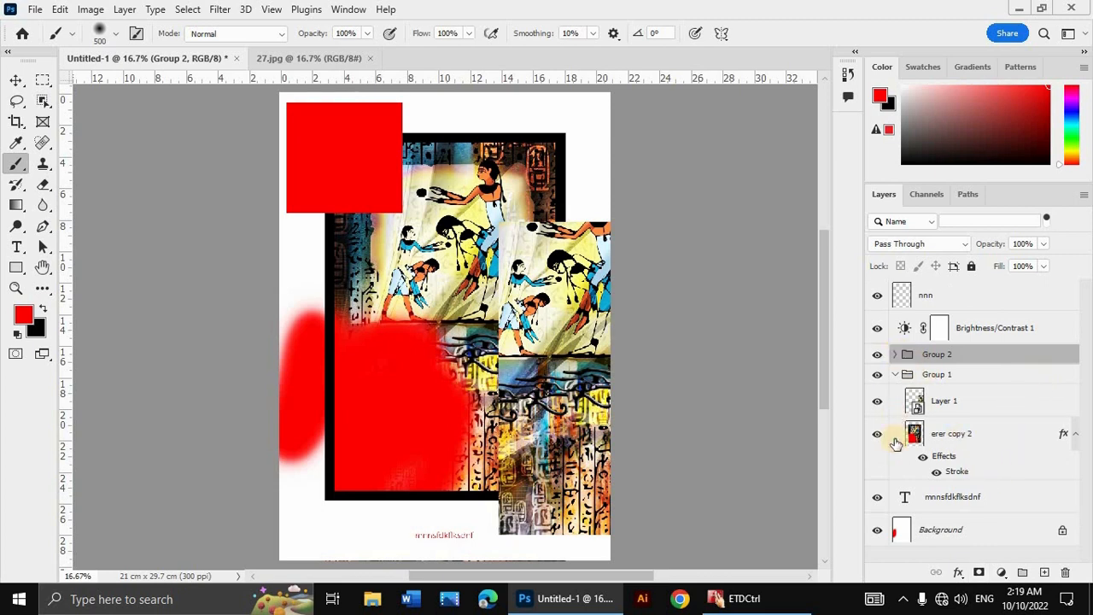
{"action": "left_click", "coordinate": [895, 355]}
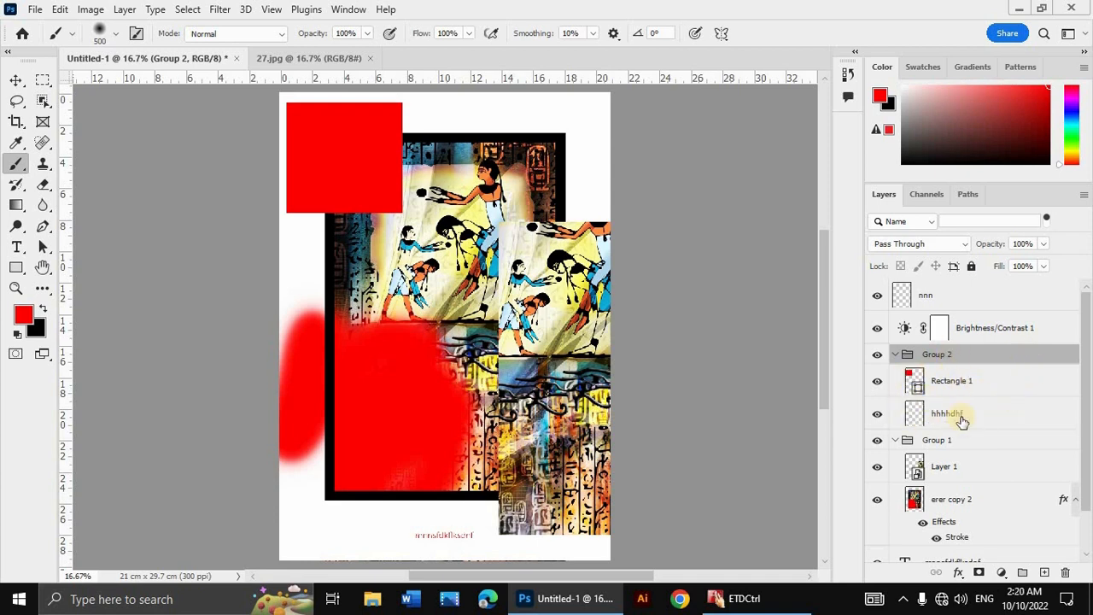
Step: Add a layer mask to Group 2, and delete that group together with its contents
{"action": "double_click", "coordinate": [931, 353]}
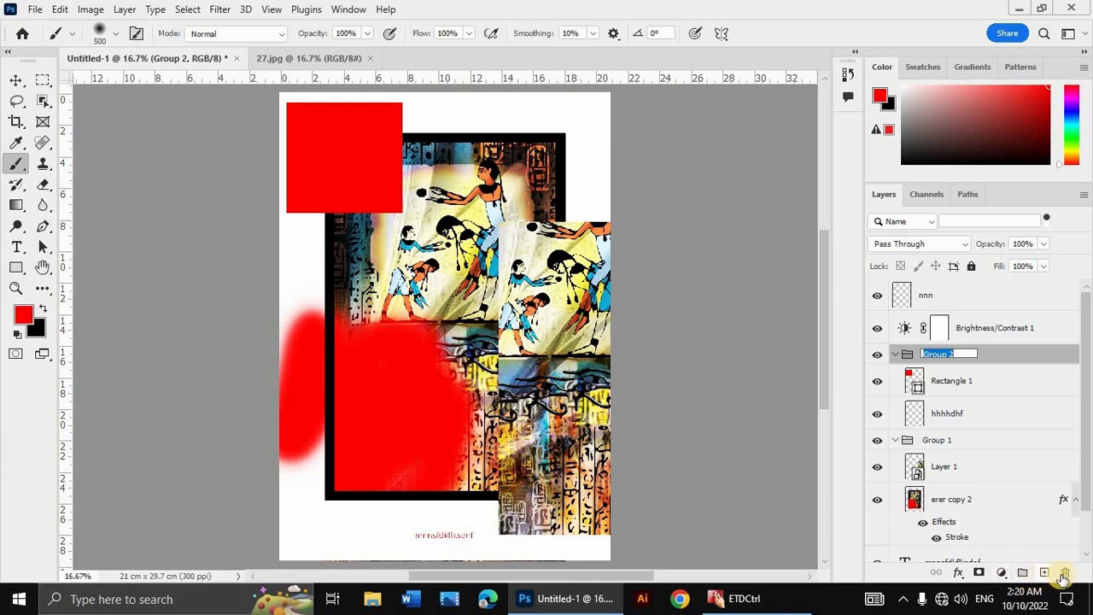
{"action": "left_click", "coordinate": [958, 572]}
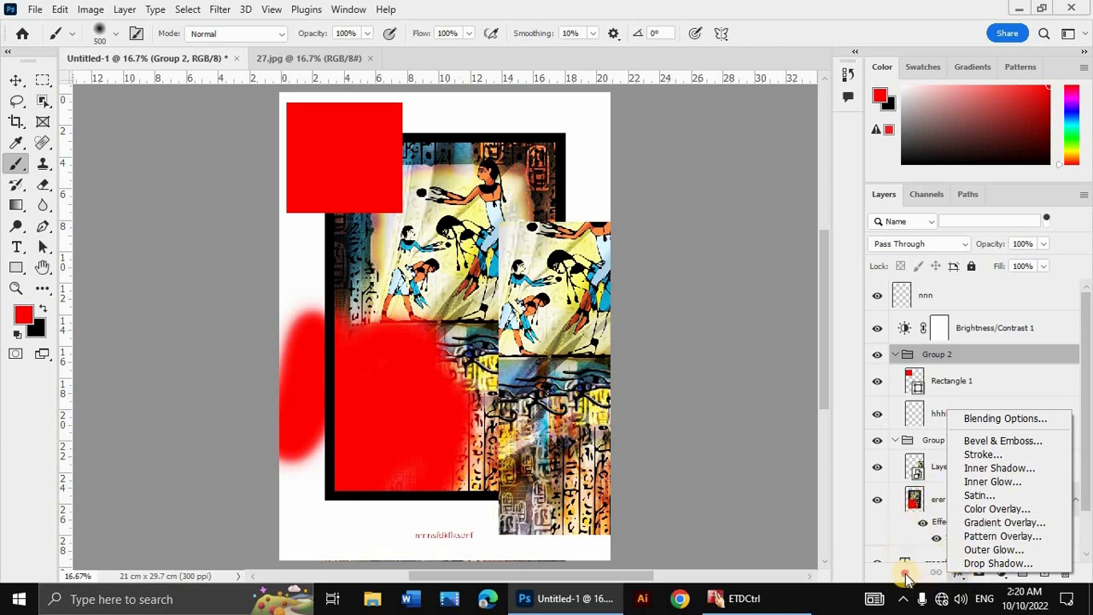
{"action": "left_click", "coordinate": [960, 577]}
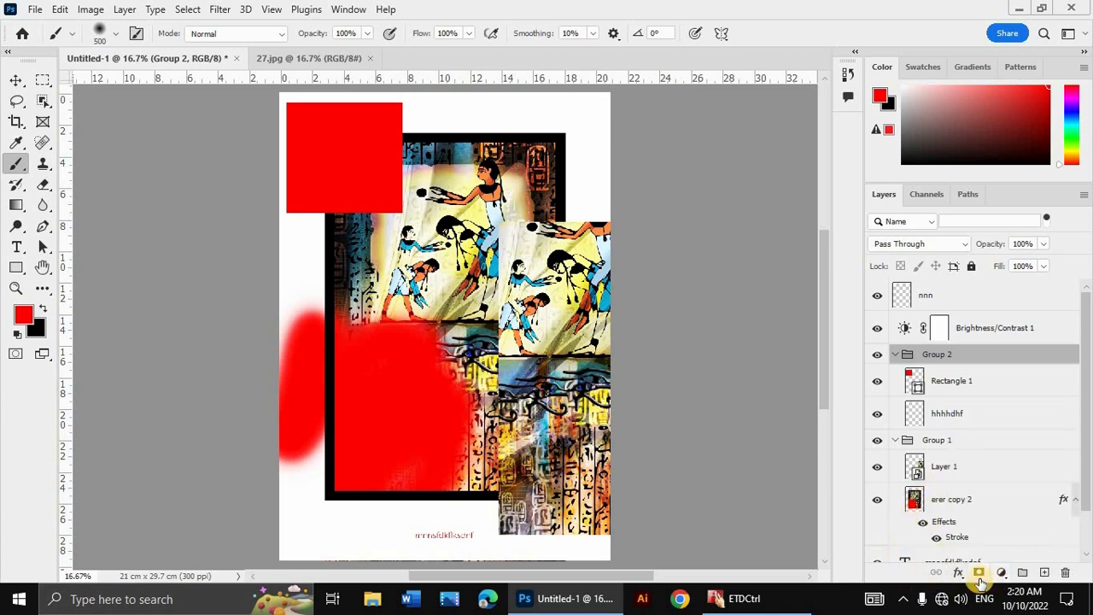
{"action": "left_click", "coordinate": [979, 577]}
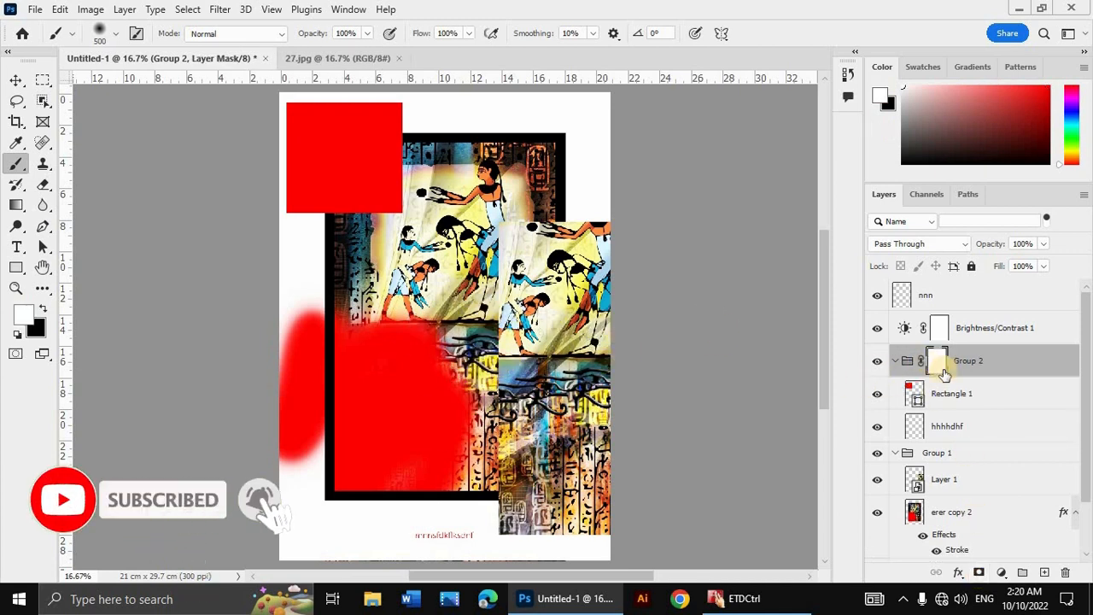
{"action": "left_click_drag", "start_coordinate": [1030, 364], "coordinate": [1066, 573]}
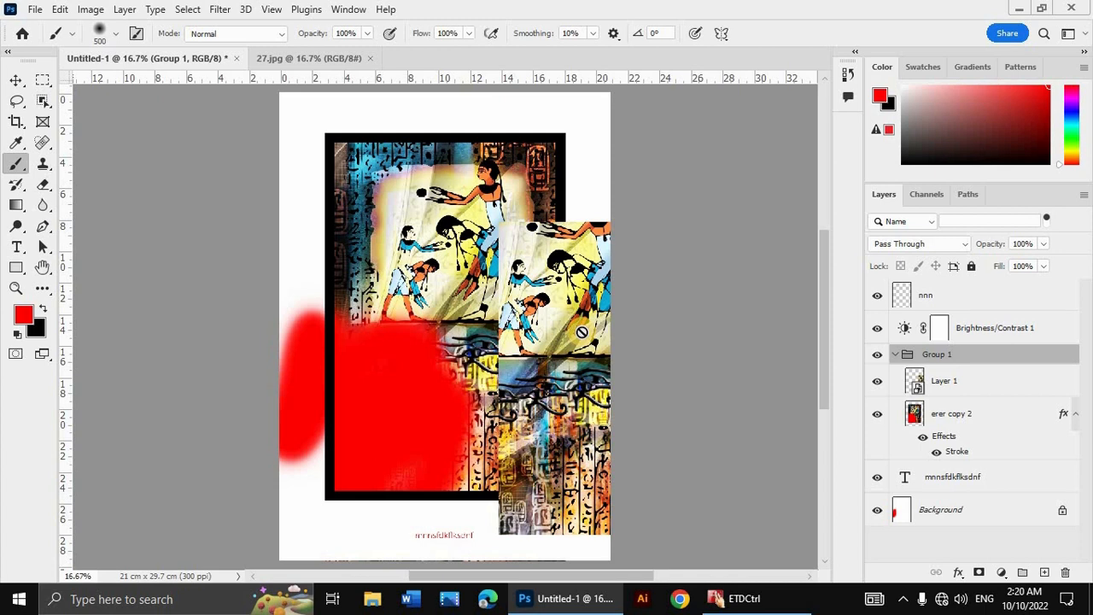
{"action": "key", "text": "v"}
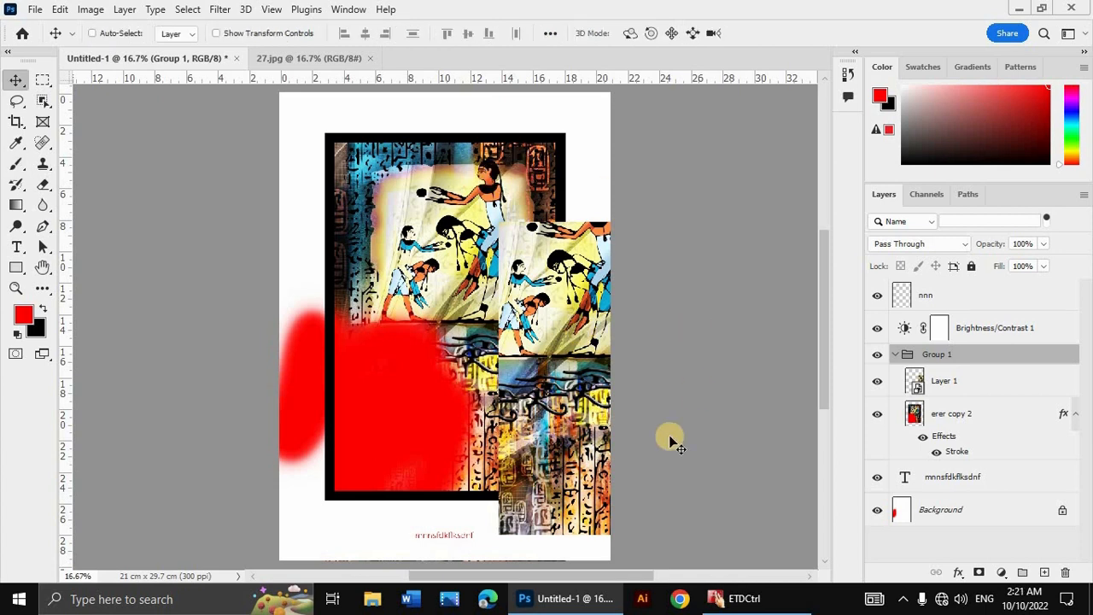